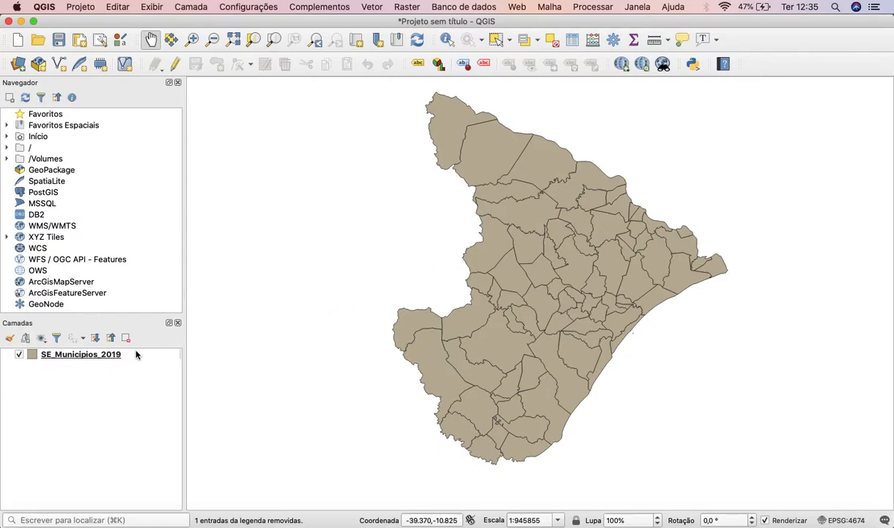
Review the IBGE geosciences downloads page in Chrome down to the 2019 municipal mesh folder for SE, and return to QGIS.
key("ctrl+Up")
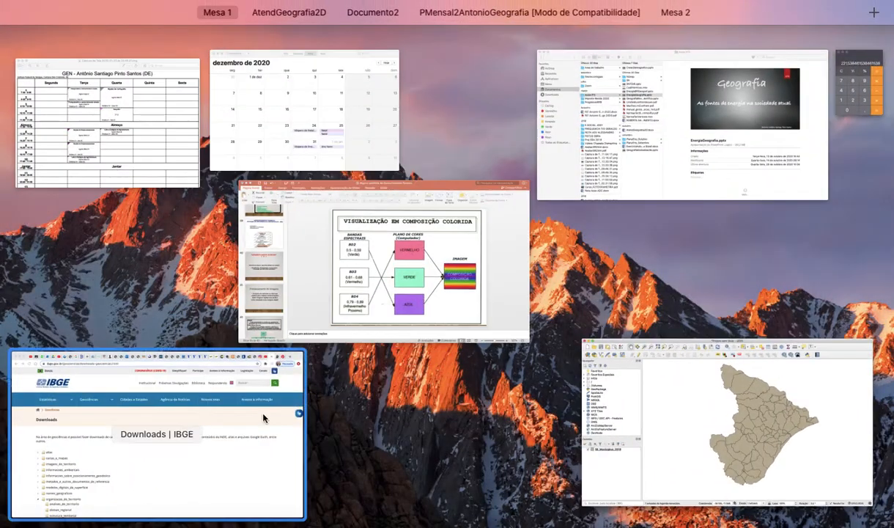
left_click(249, 410)
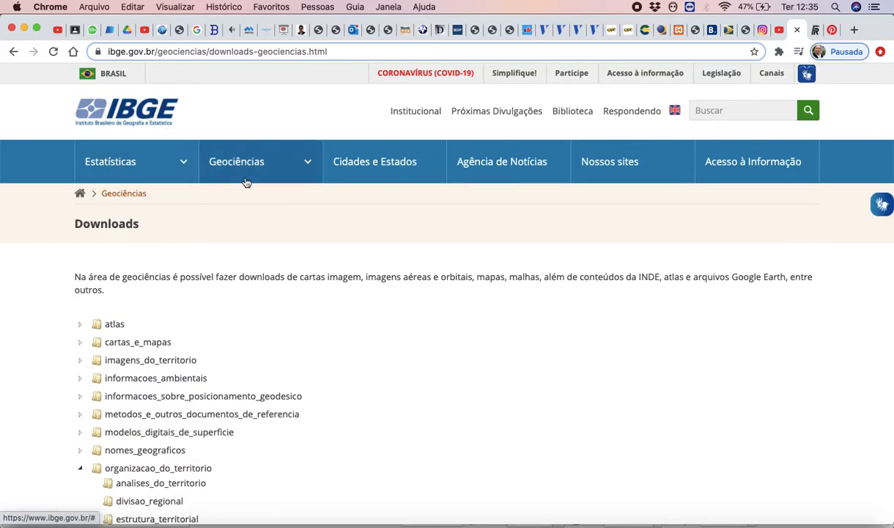
scroll(241, 197, "down", 3)
scroll(241, 196, "down", 1)
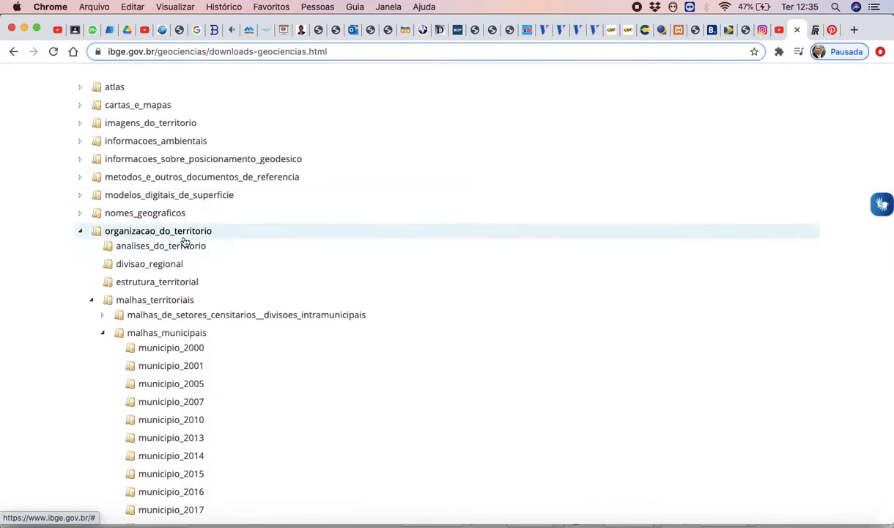
scroll(184, 242, "down", 1)
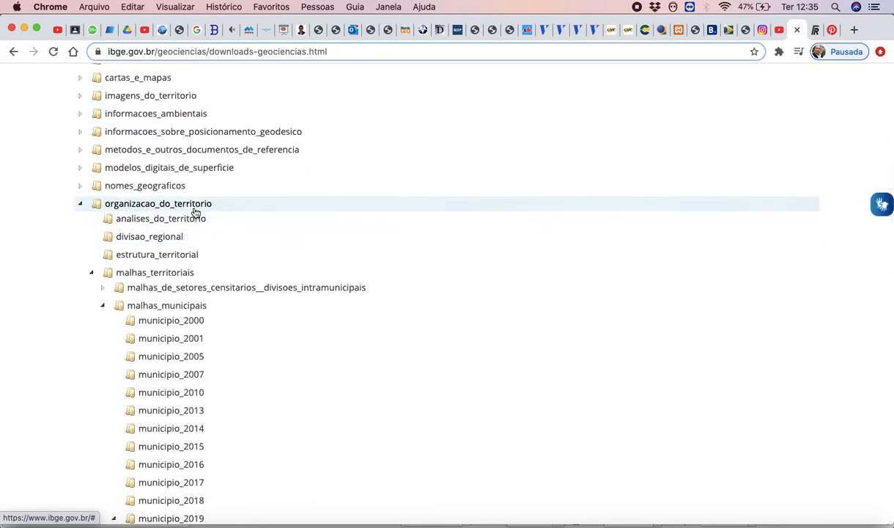
scroll(194, 212, "down", 1)
scroll(194, 211, "down", 10)
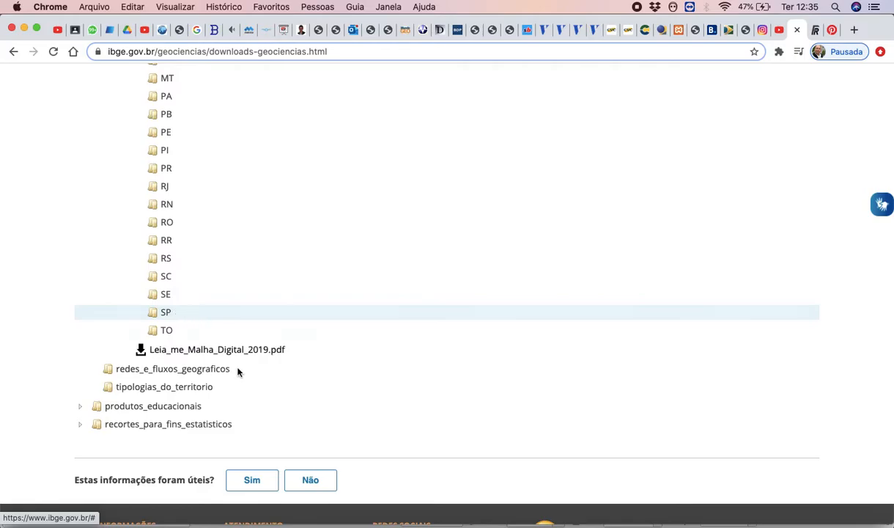
key("ctrl+Up")
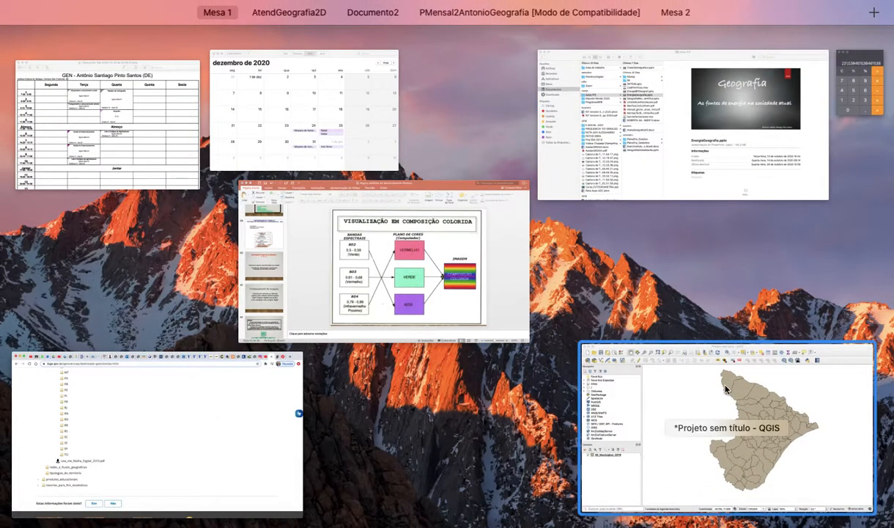
left_click(686, 403)
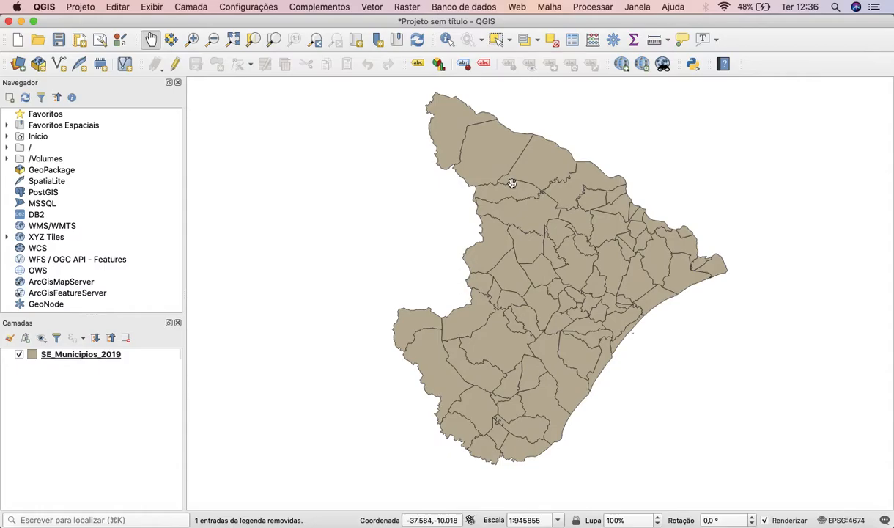
View the Sergipe planning territories map and the Pinterest map of Sergipe's territories in Chrome, and return to QGIS.
key("ctrl+Up")
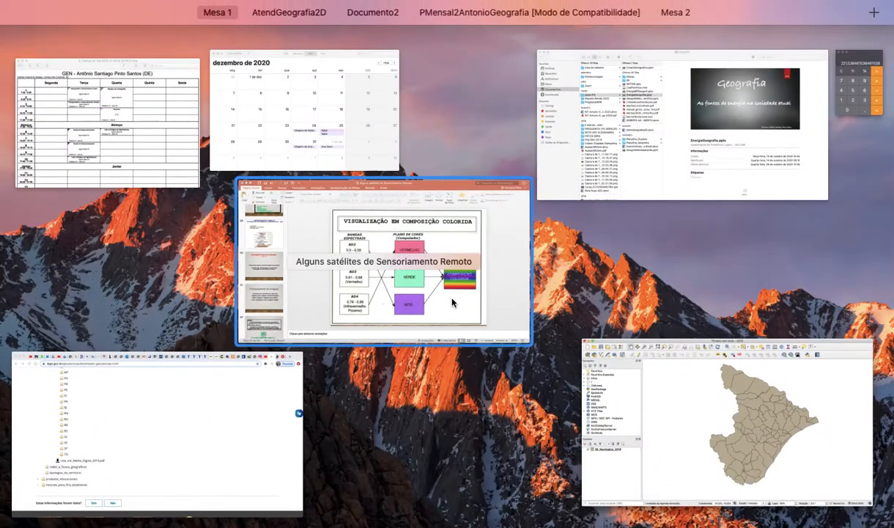
left_click(255, 415)
left_click(815, 31)
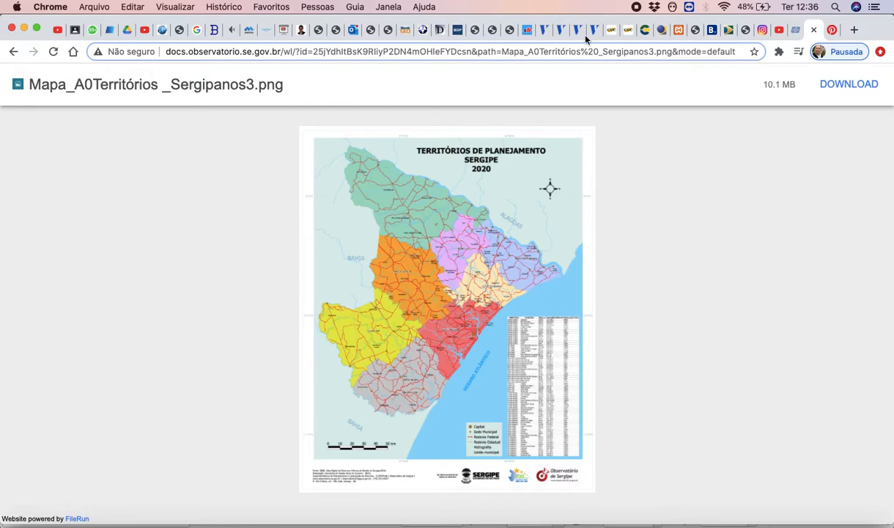
left_click(832, 29)
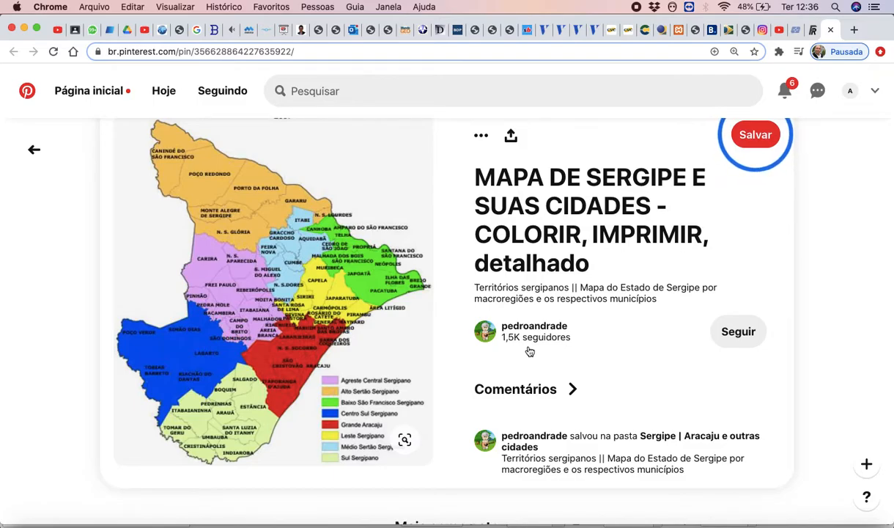
key("ctrl+Up")
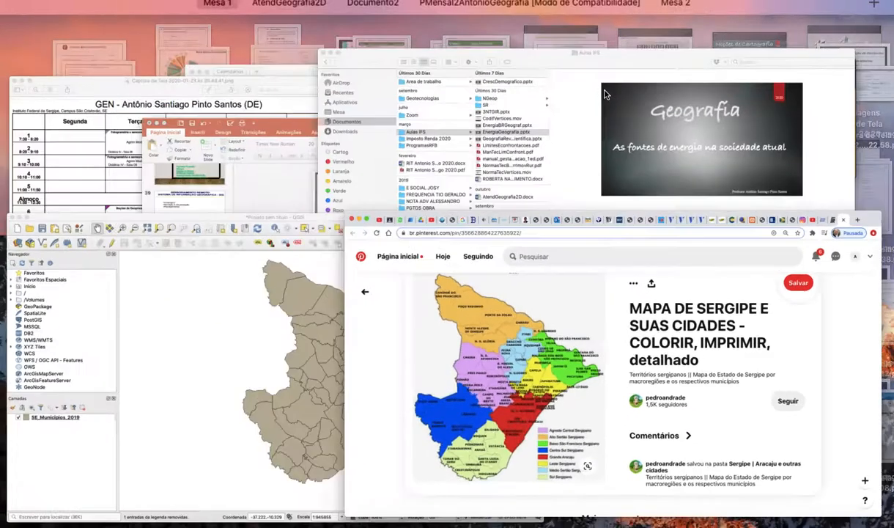
left_click(267, 455)
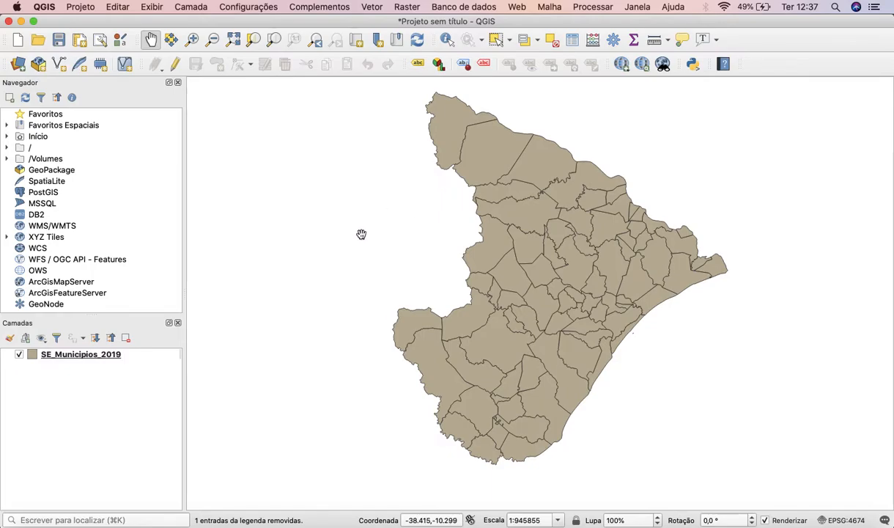
Select single municipalities on the map one after another, ending with the northwesternmost one.
left_click(496, 40)
left_click(634, 285)
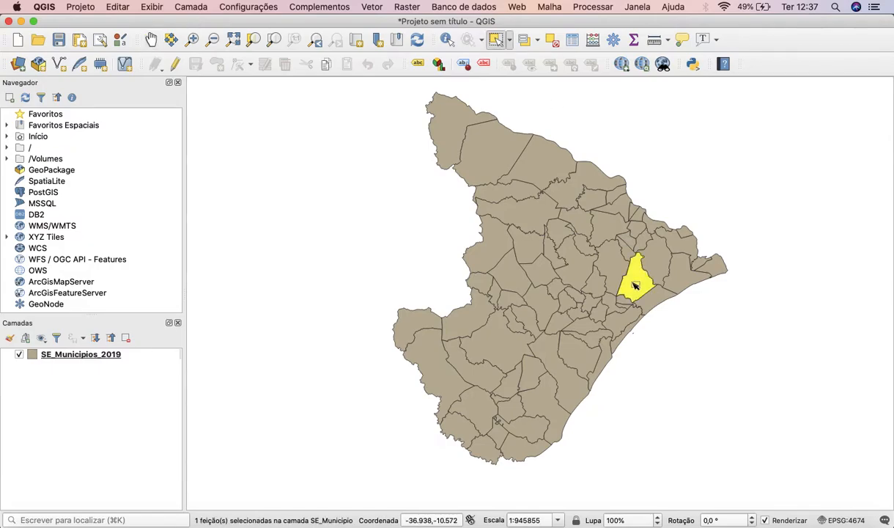
left_click(653, 267)
left_click(502, 354)
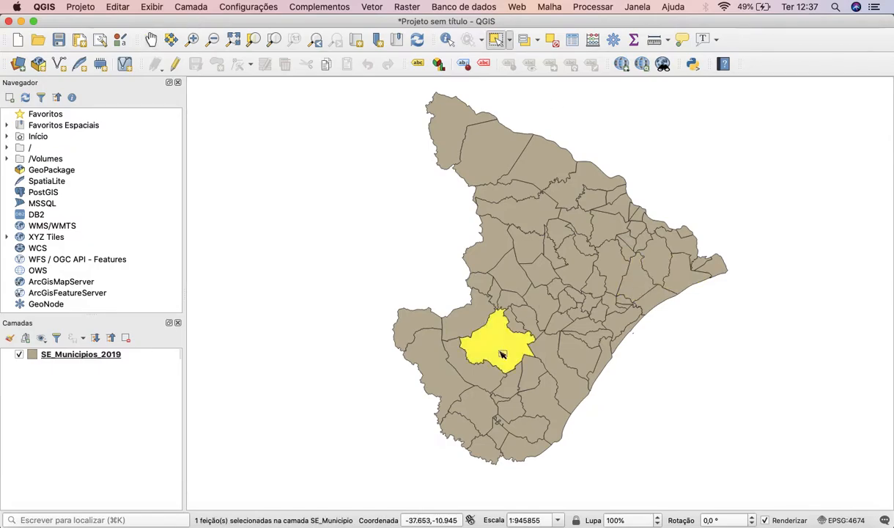
left_click(454, 140)
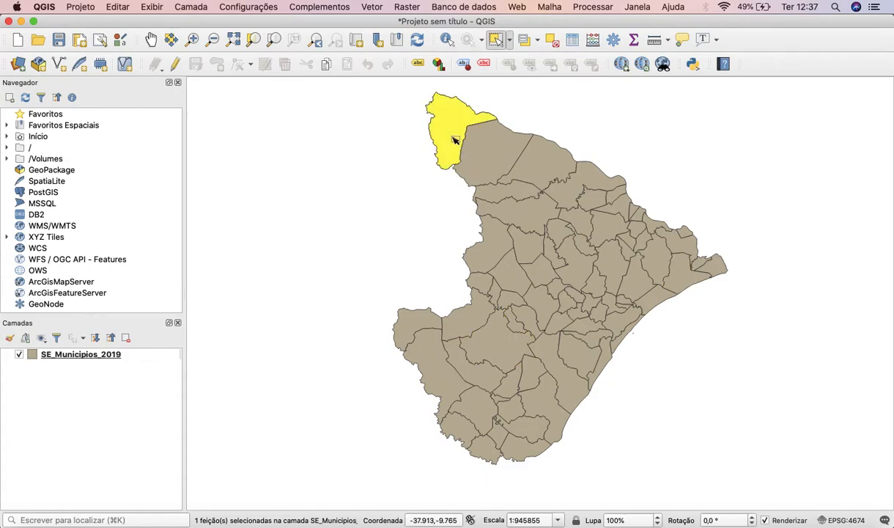
Check the selected municipality's record in the SE_Municipios_2019 attribute table by moving the selection to the top, and close the table.
right_click(108, 352)
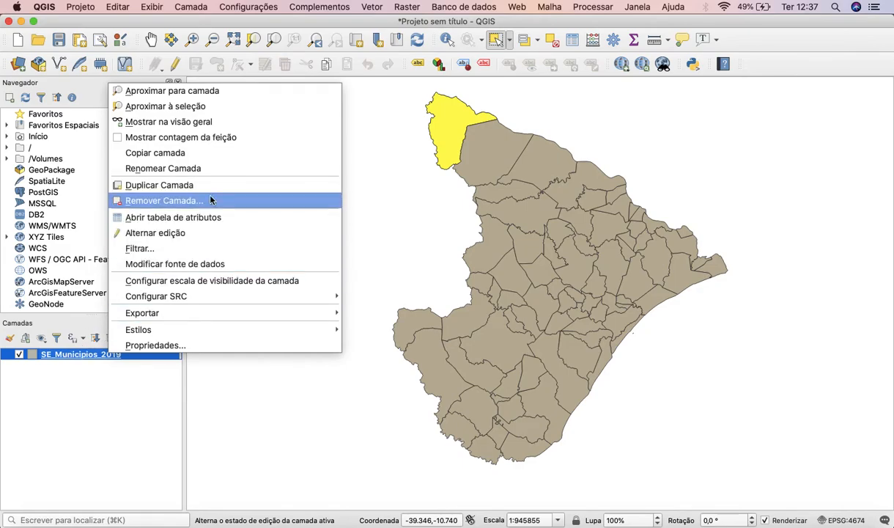
left_click(199, 222)
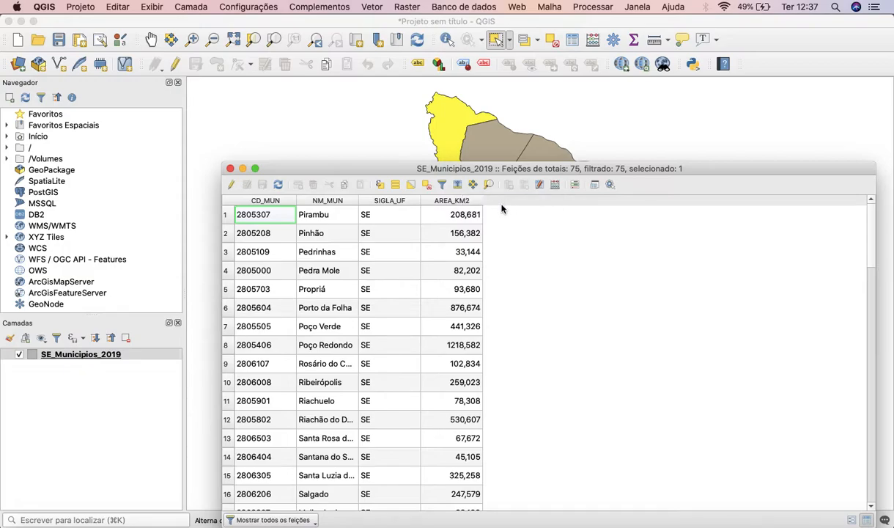
left_click(458, 184)
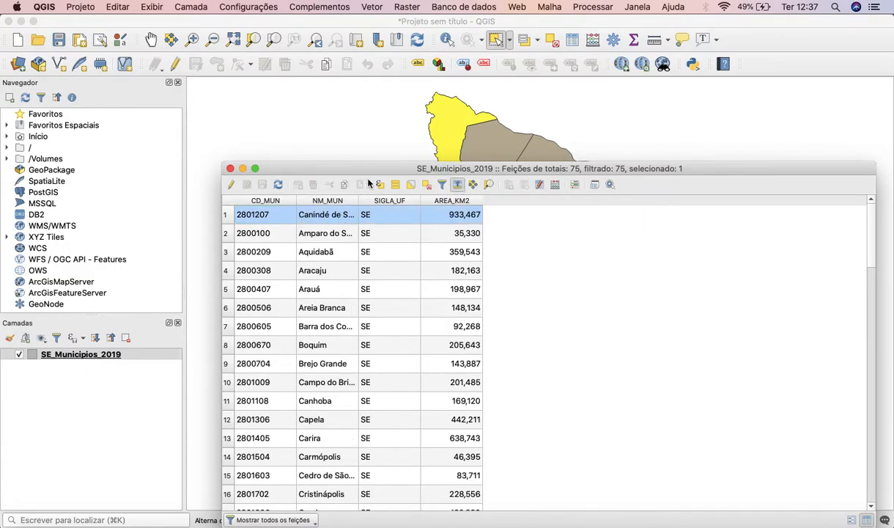
mouse_move(359, 166)
left_mouse_down()
mouse_move(337, 229)
mouse_move(343, 165)
left_mouse_up()
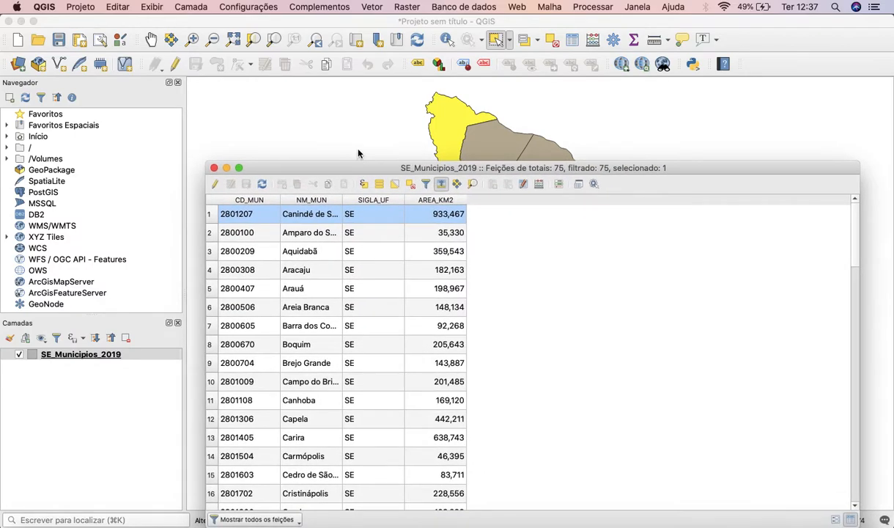
left_click(213, 168)
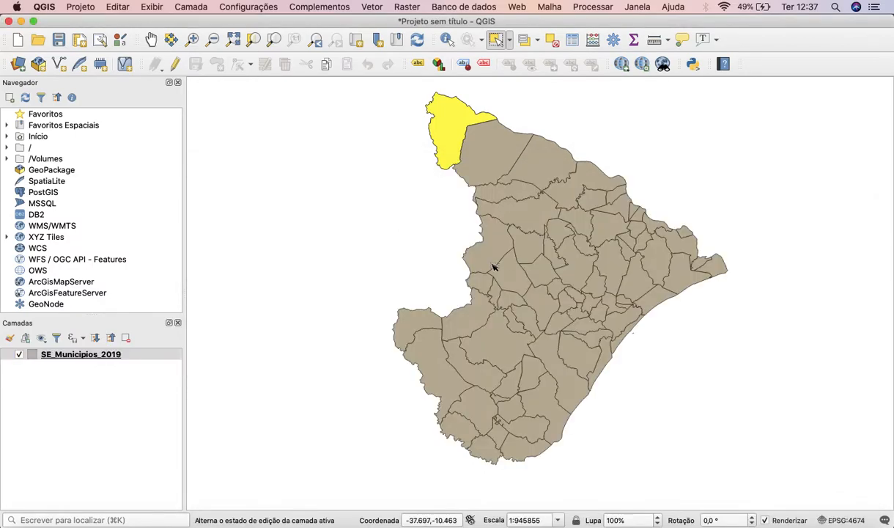
Select the municipality at the state's southern coastal tip and check its record at the top of the attribute table.
left_click(522, 448)
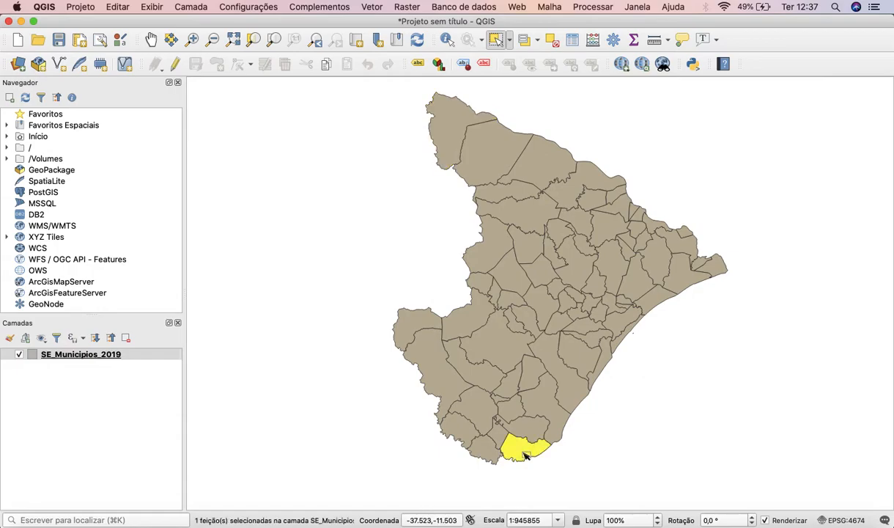
right_click(125, 355)
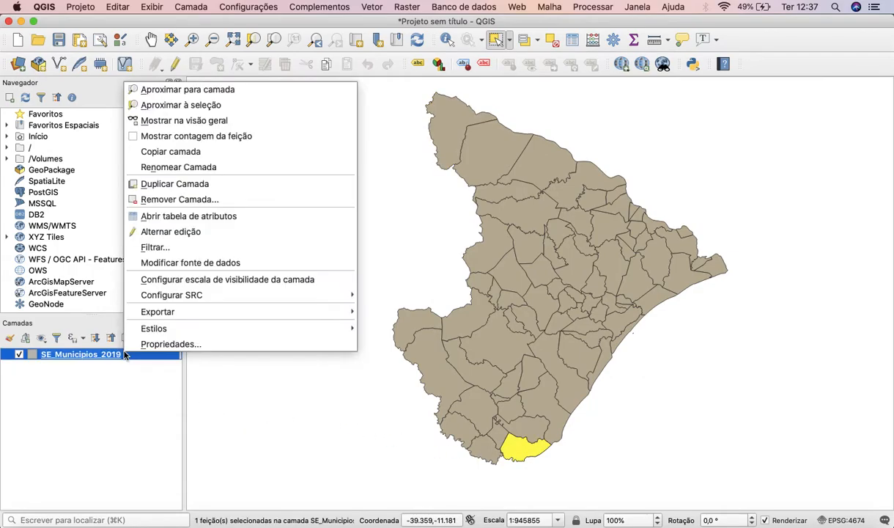
left_click(206, 216)
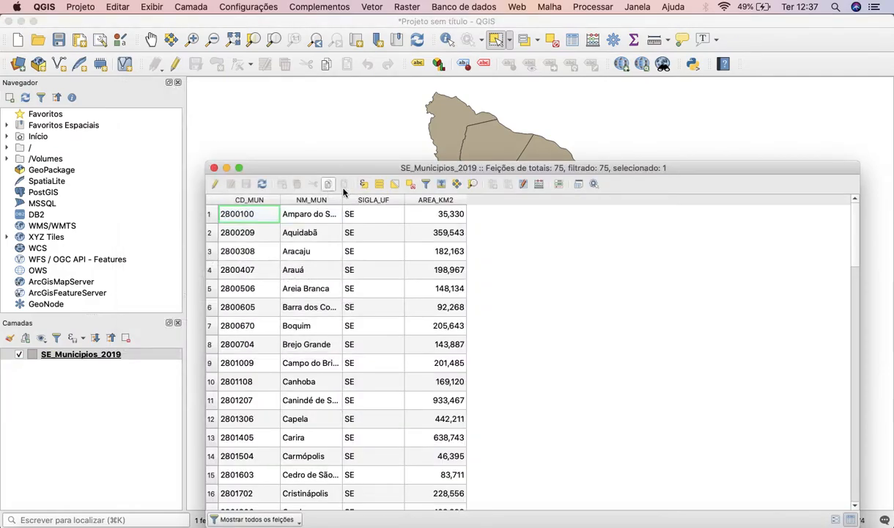
left_click(441, 184)
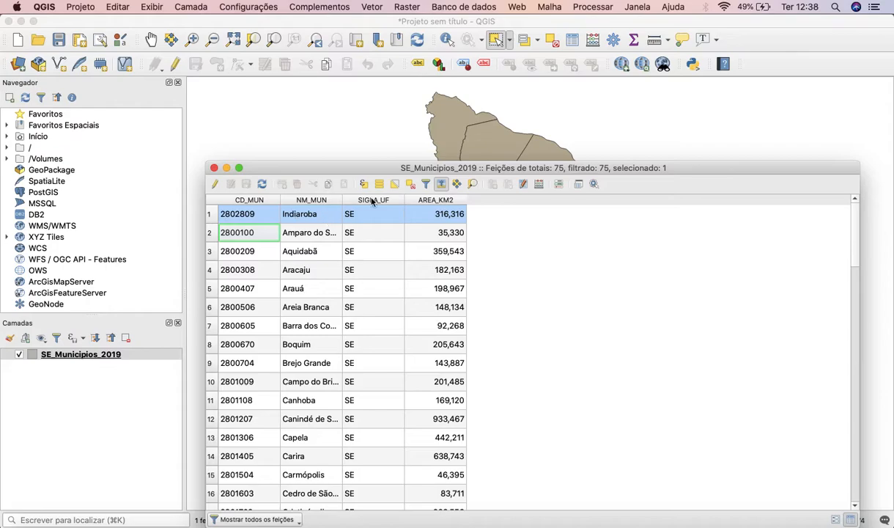
left_click(441, 184)
left_click(441, 184)
left_click(213, 168)
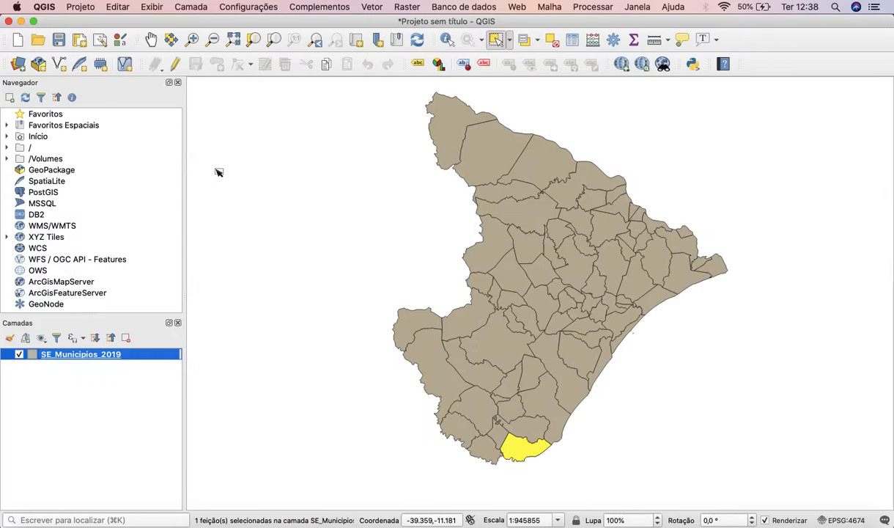
Clear the selection and select inland municipalities one at a time, ending with one in the centre of the state.
left_click(411, 246)
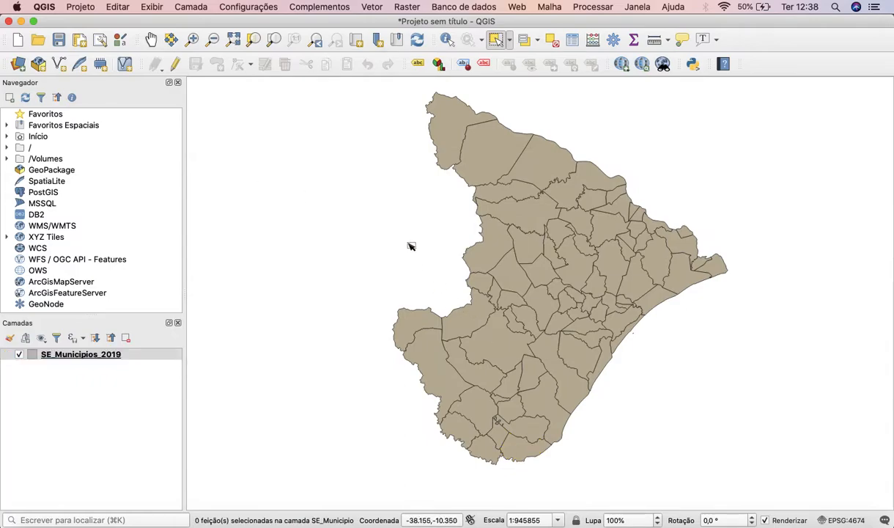
left_click(522, 208)
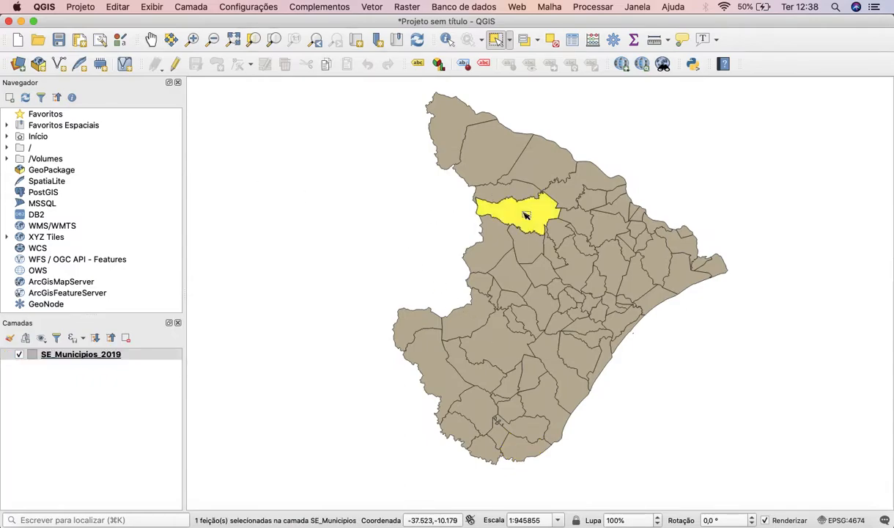
left_click(576, 274)
left_click(541, 306)
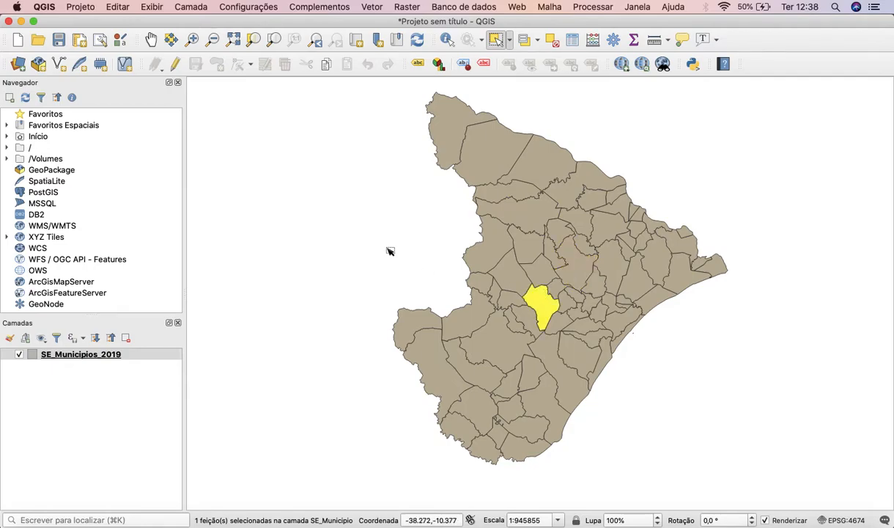
Select the western municipalities with a rectangle, and replace that selection with a rectangle over the northeastern municipalities.
left_click_drag(357, 257, 488, 394)
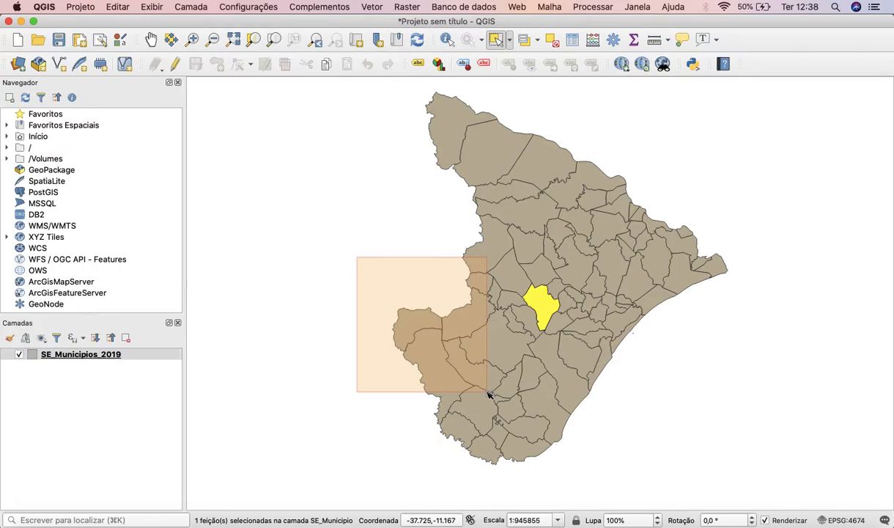
left_click_drag(488, 394, 488, 394)
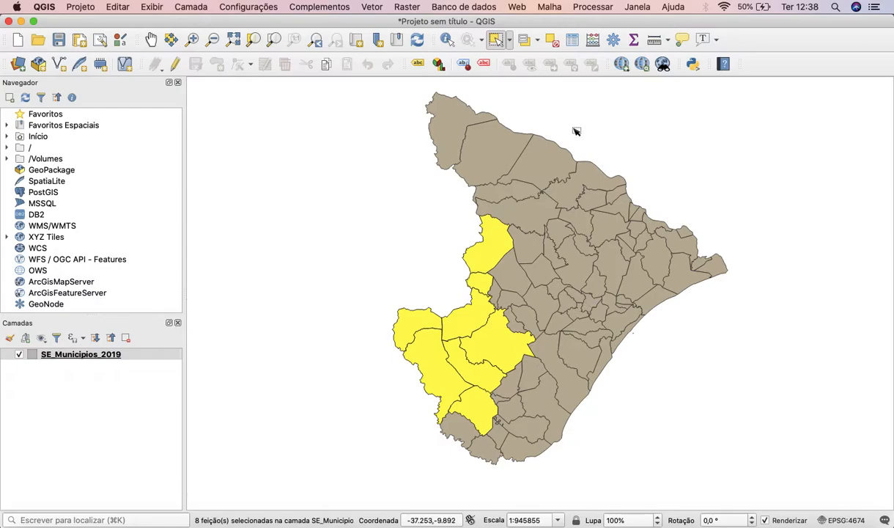
left_click_drag(575, 120, 832, 354)
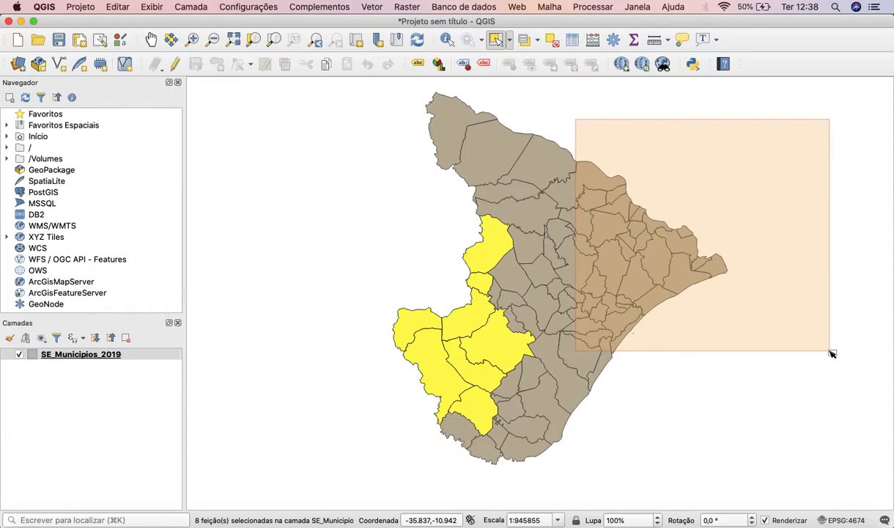
left_click_drag(831, 354, 831, 354)
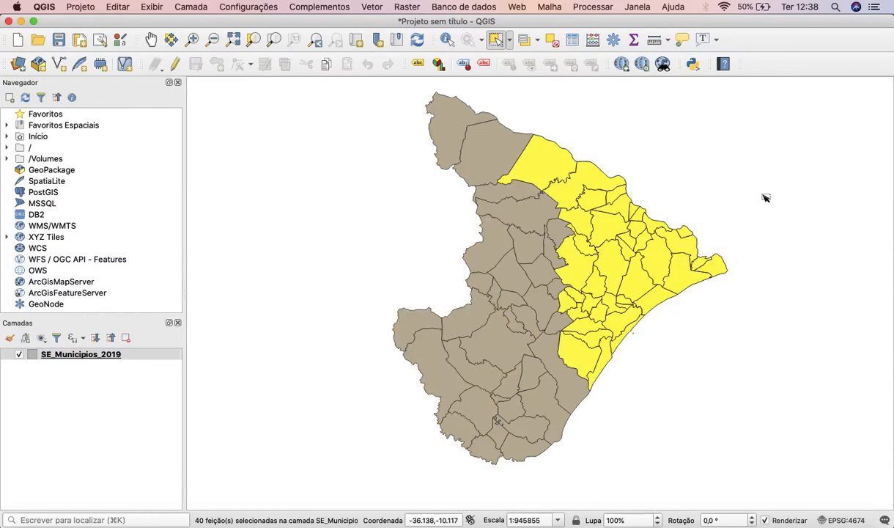
Clear the selection and select municipalities by radius, with a circle over the eastern tip and another replacing it over the northwest.
left_click(552, 40)
left_click(510, 40)
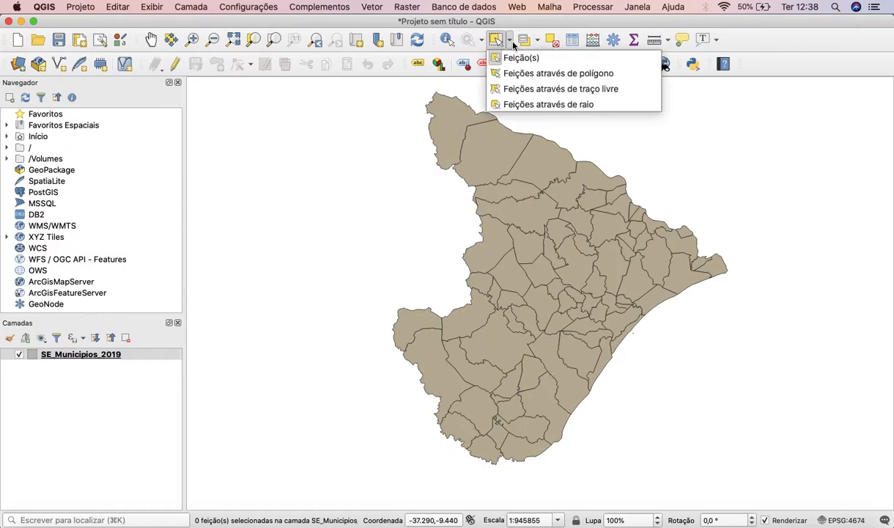
left_click(527, 102)
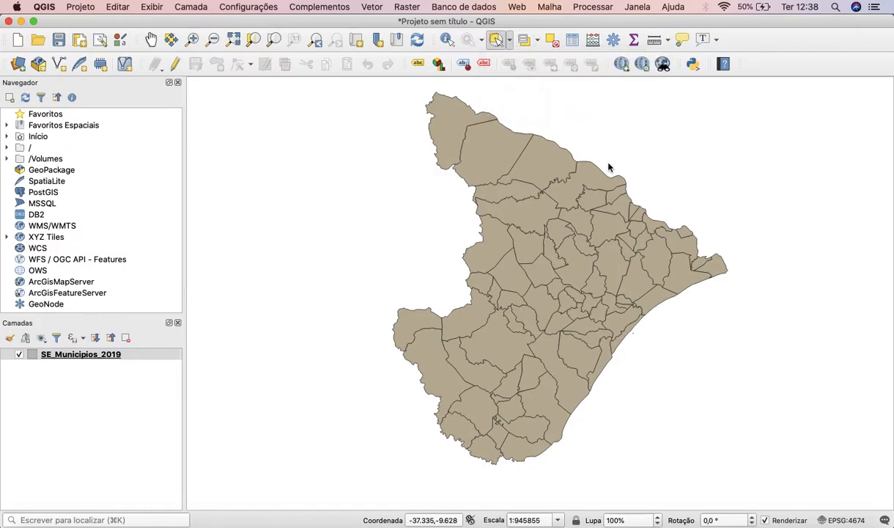
left_click(701, 295)
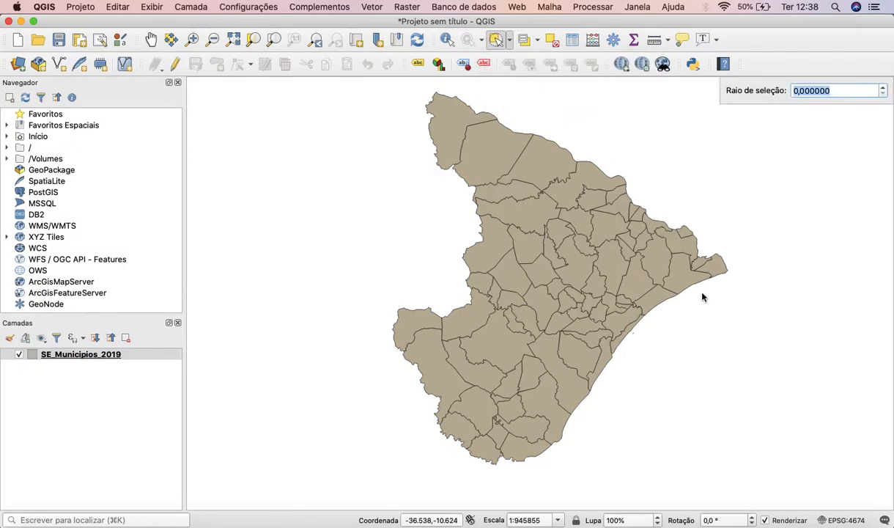
left_click(674, 252)
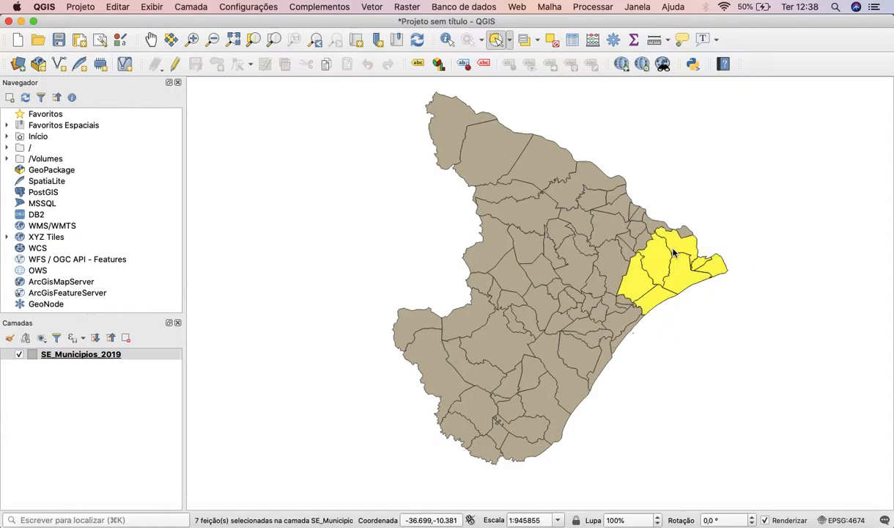
left_click(383, 187)
left_click(492, 168)
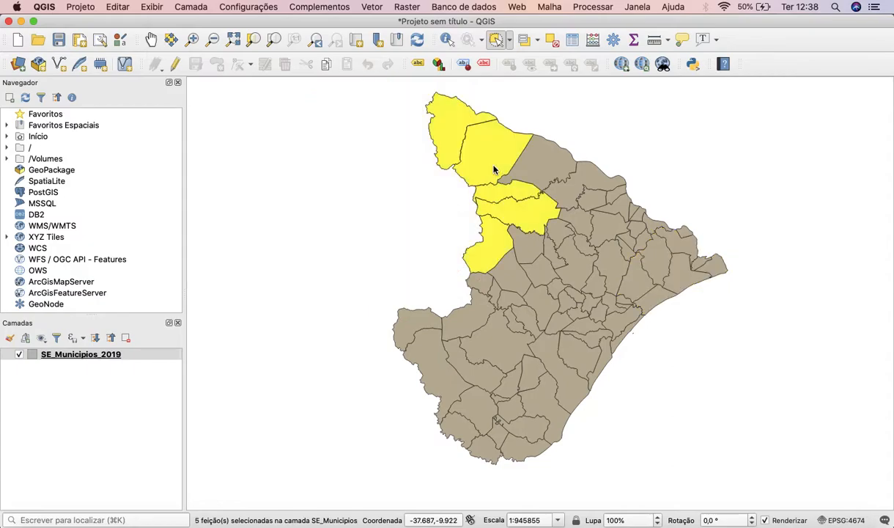
Return to Feição(s) selection, clear the radius selection, select four adjacent municipalities near the eastern coast together, and deselect them.
left_click(509, 40)
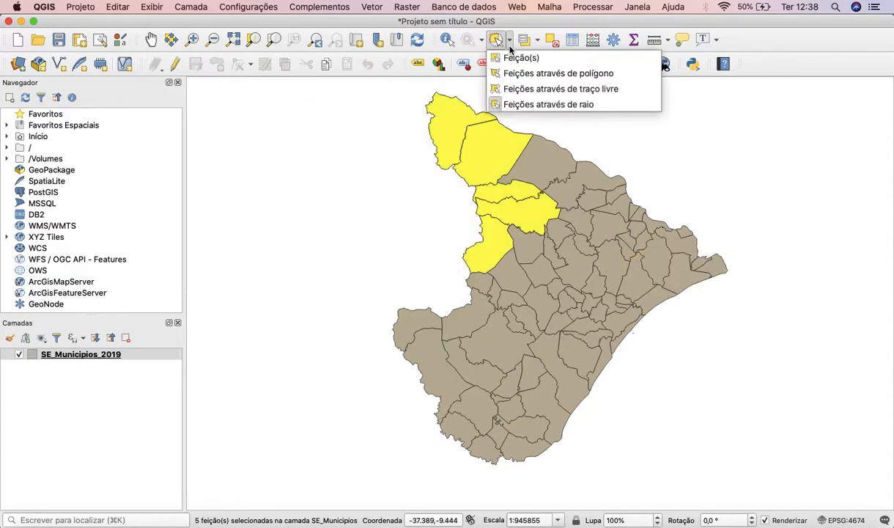
left_click(512, 59)
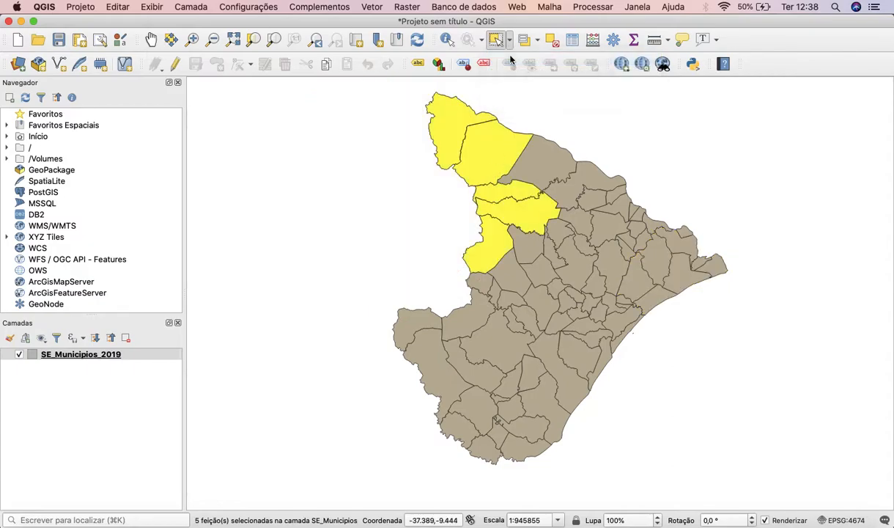
left_click(610, 136)
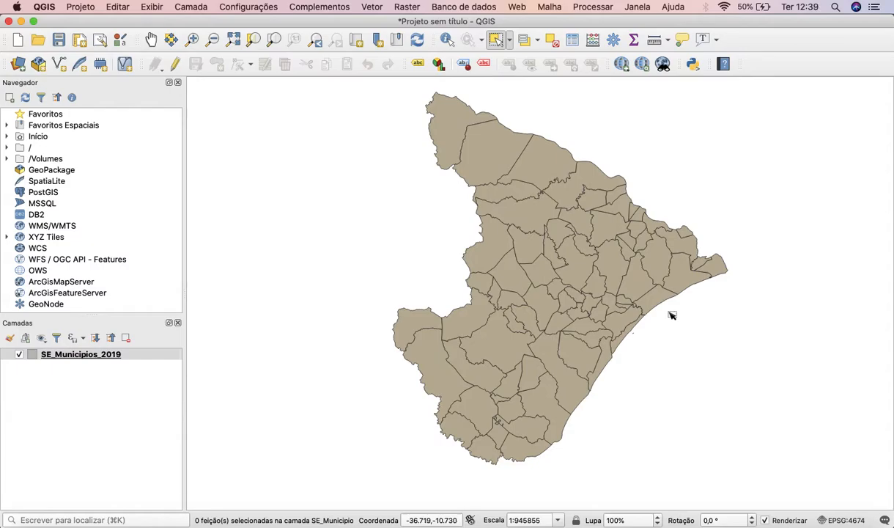
key("super")
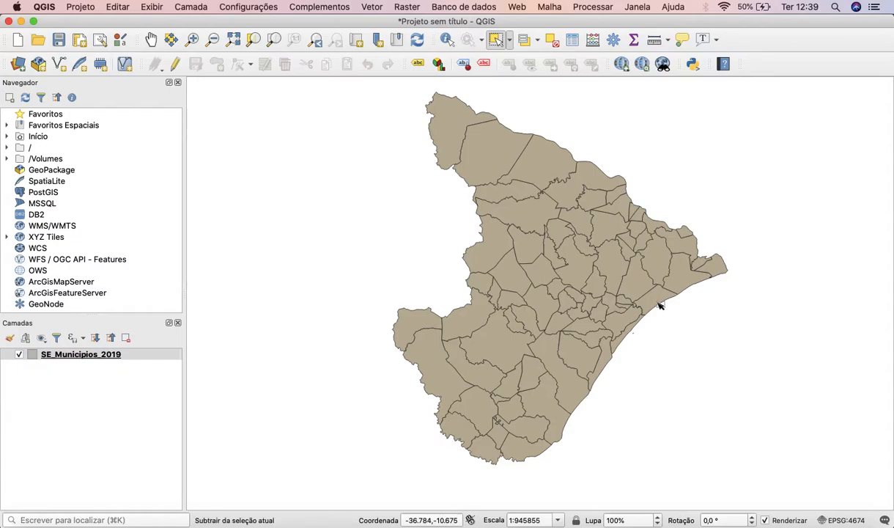
left_click(657, 302)
left_click(664, 273, "shift")
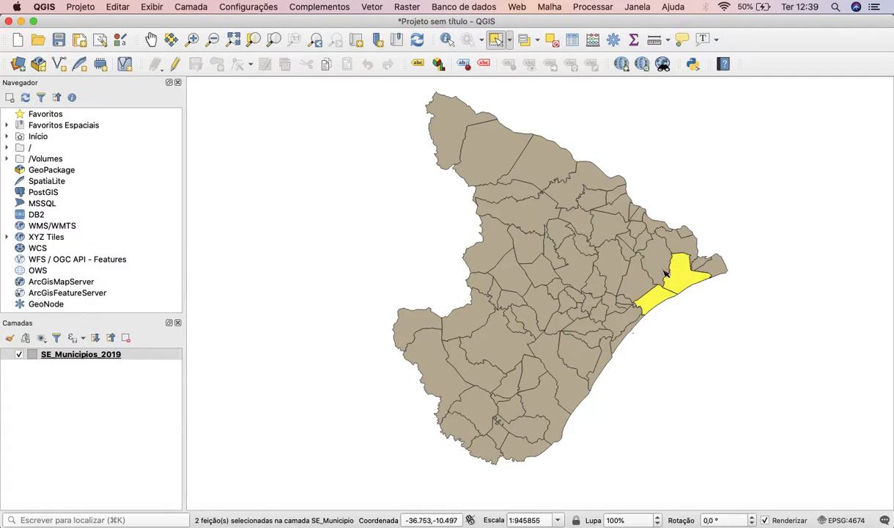
left_click(642, 260, "shift")
left_click(649, 240, "shift")
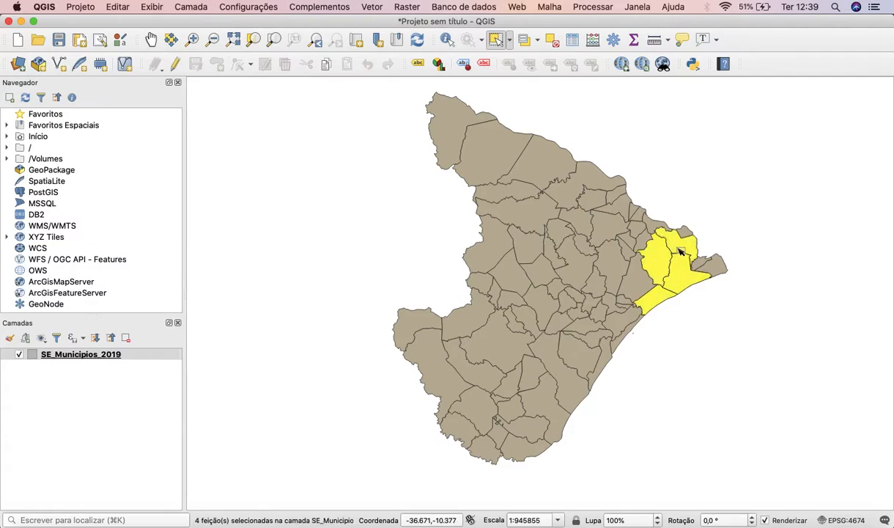
left_click(682, 176)
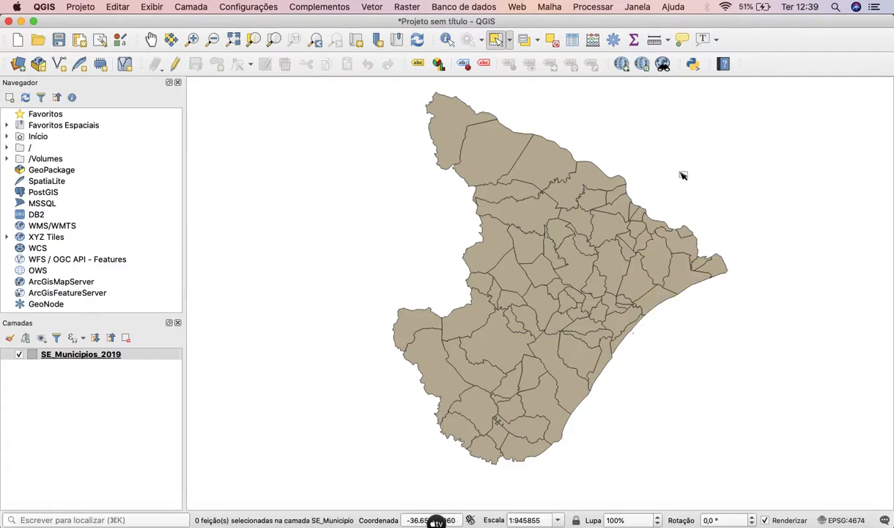
Select the two northwesternmost municipalities plus Monte Alegre de Sergipe and Gararu together, and clear the selection.
left_click(448, 148)
left_click(484, 147, "shift")
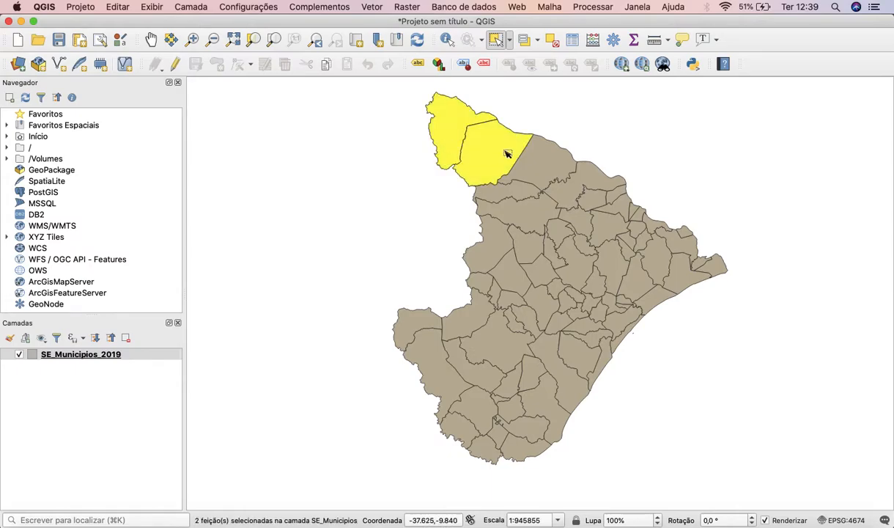
left_click(514, 192, "shift")
left_click(579, 194, "shift")
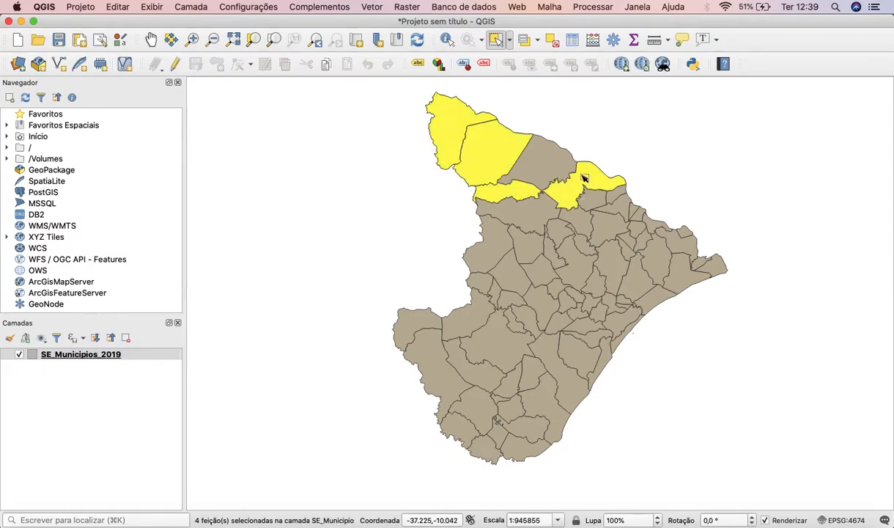
left_click(595, 116)
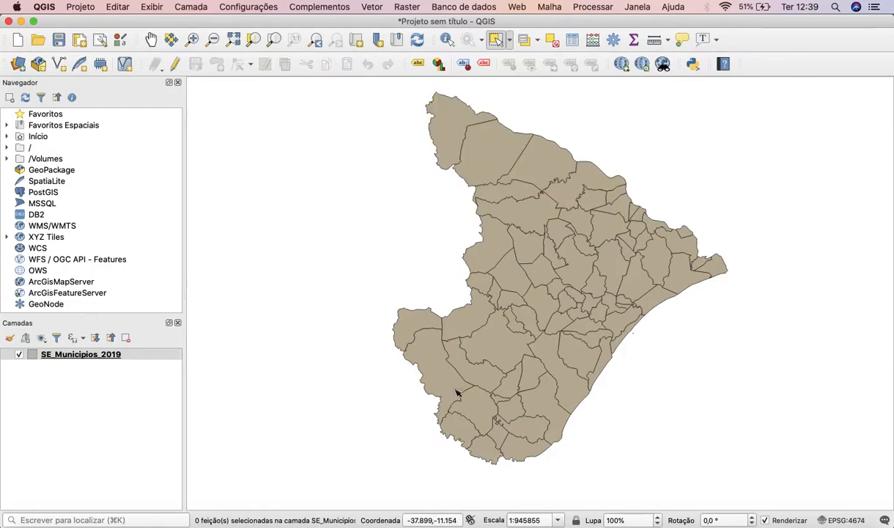
Switch to Chrome to consult the map of Sergipe's territories for the Alto Sertão Sergipano municipalities, and return to QGIS.
key("ctrl+Up")
left_click(225, 459)
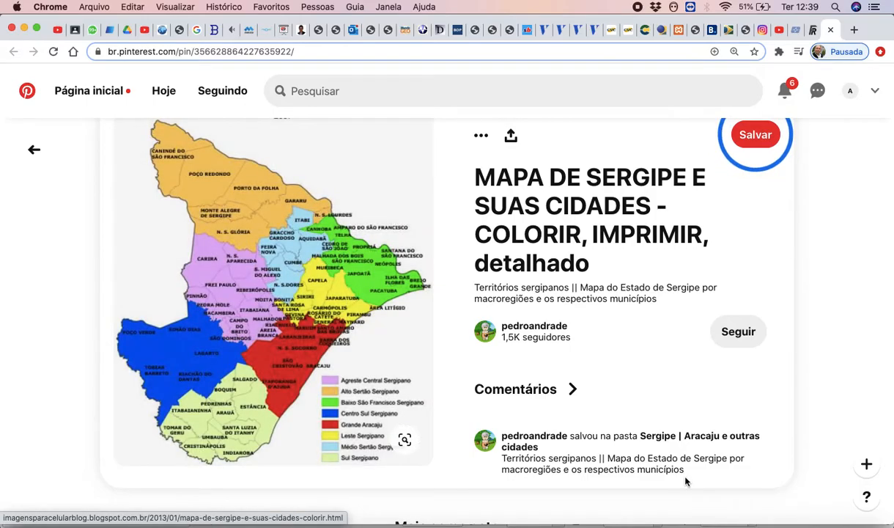
key("ctrl+Up")
left_click(255, 423)
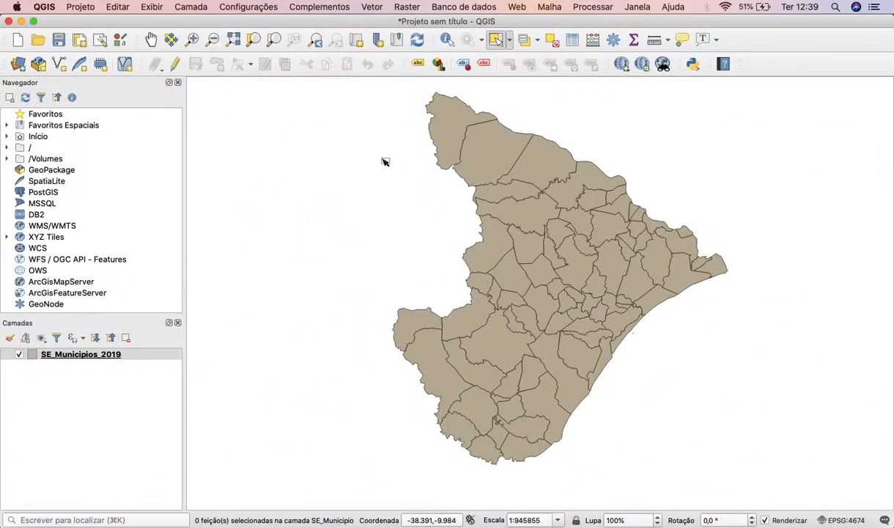
Identify the municipalities at the Gararu and Itabi boundary, clear the results, and make SE_Municipios_2019 the active layer.
left_click(447, 40)
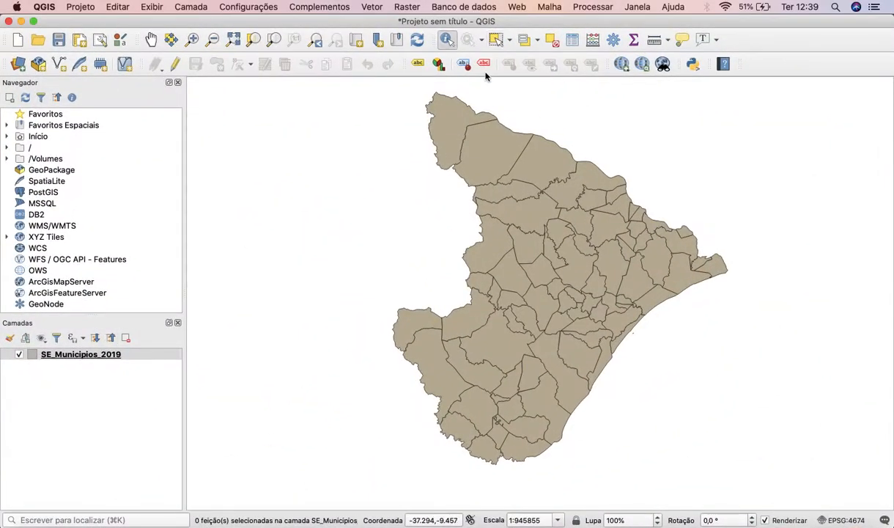
left_click(581, 189)
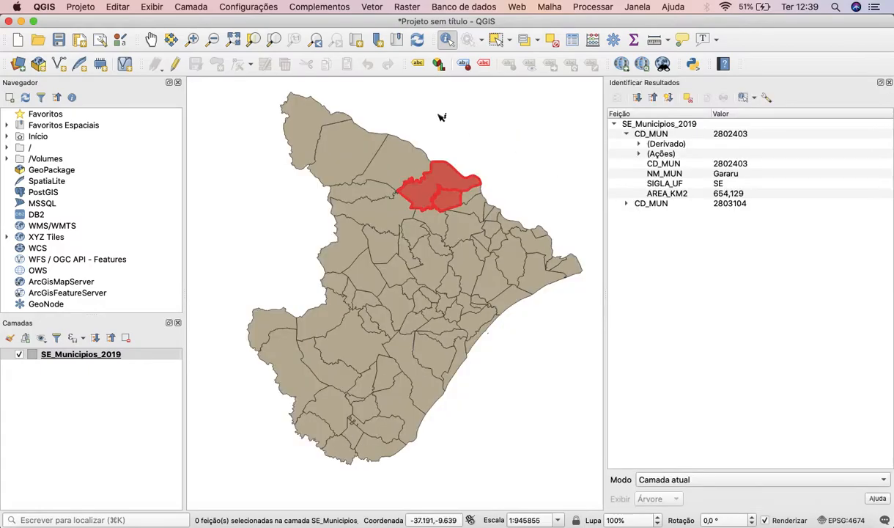
left_click(409, 82)
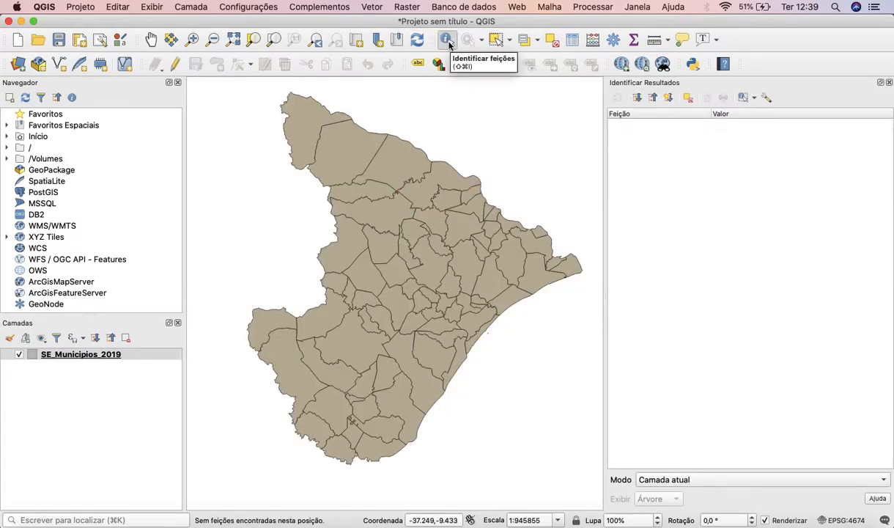
left_click(155, 355)
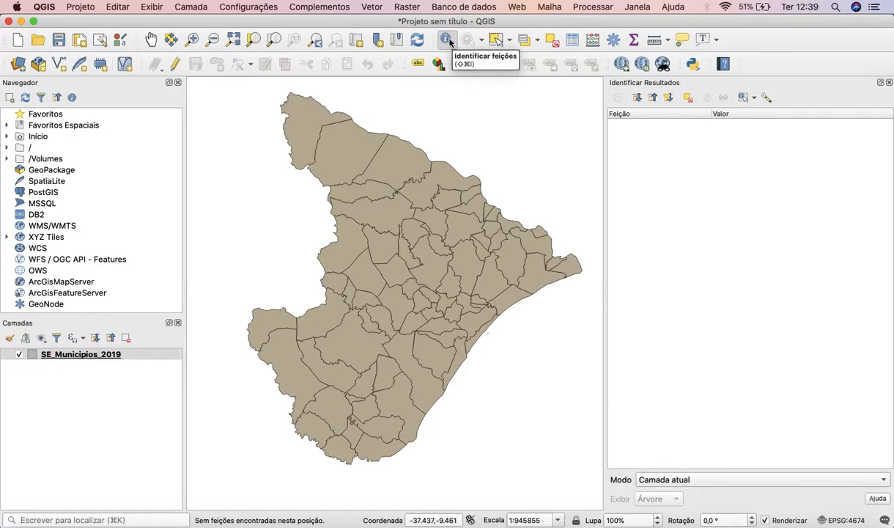
Identify Gararu, Porto da Folha and the small neighbouring municipalities along the northeastern border to check their names.
left_click(430, 168)
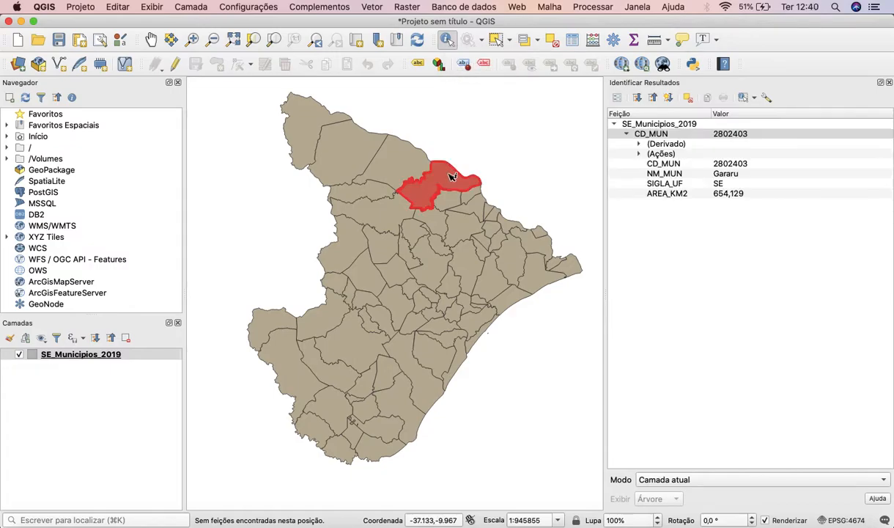
left_click(407, 159)
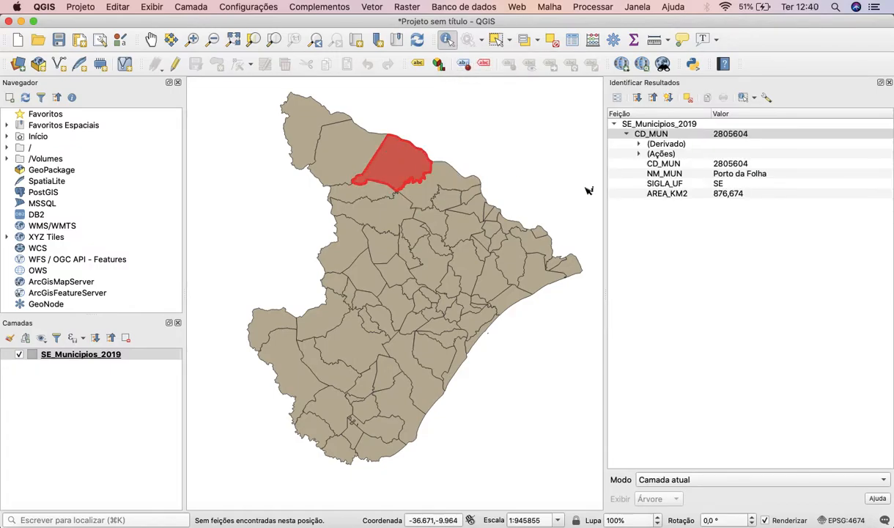
left_click(475, 174)
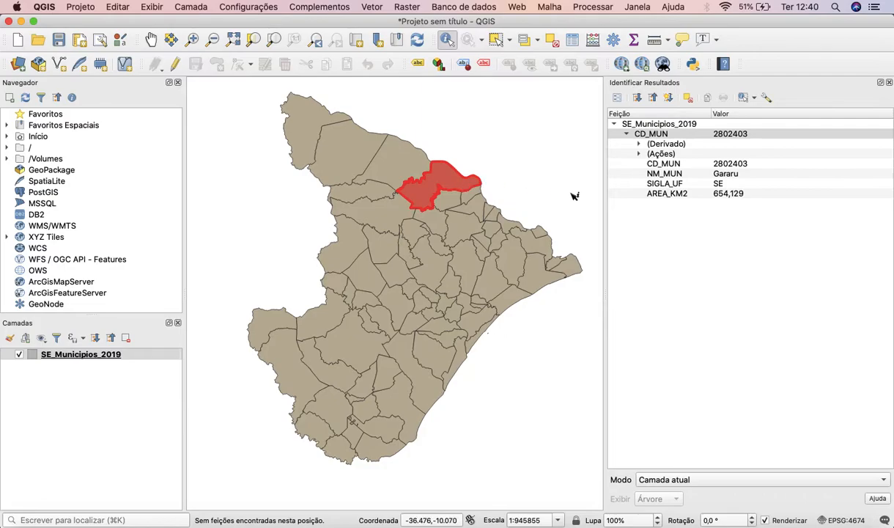
left_click(476, 196)
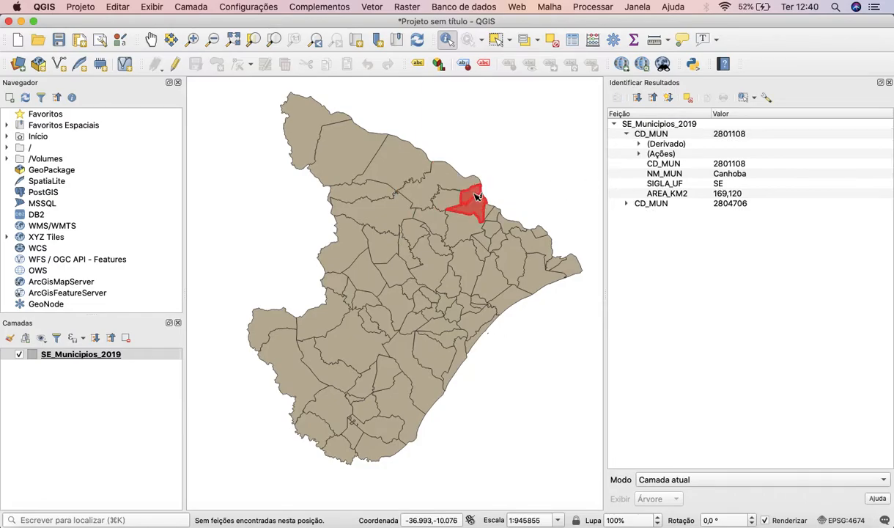
Identify Nossa Senhora de Lourdes and Itabi separately at a closer scale, and clear the identify results.
scroll(477, 196, "up", 2)
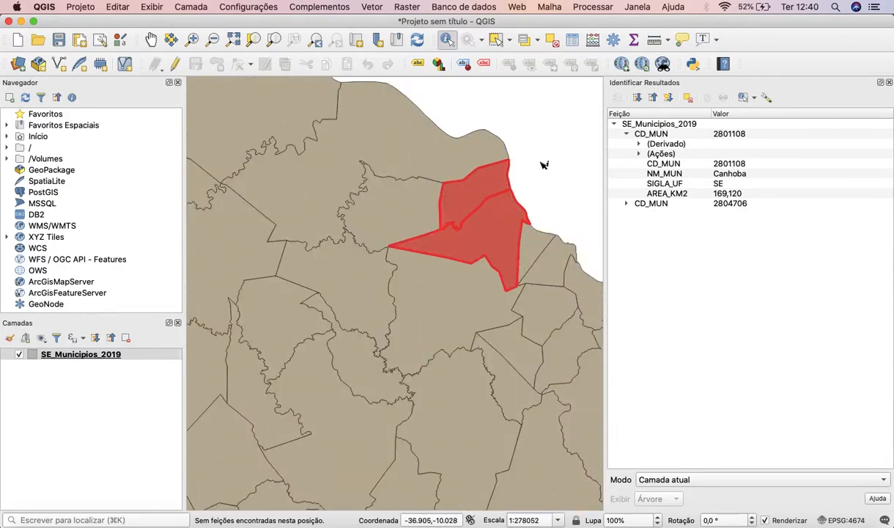
left_click(543, 165)
left_click(491, 184)
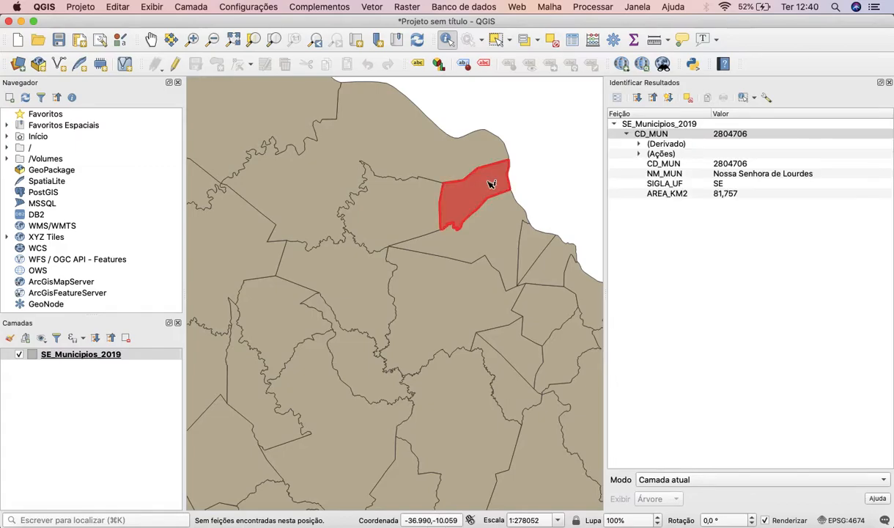
left_click(421, 196)
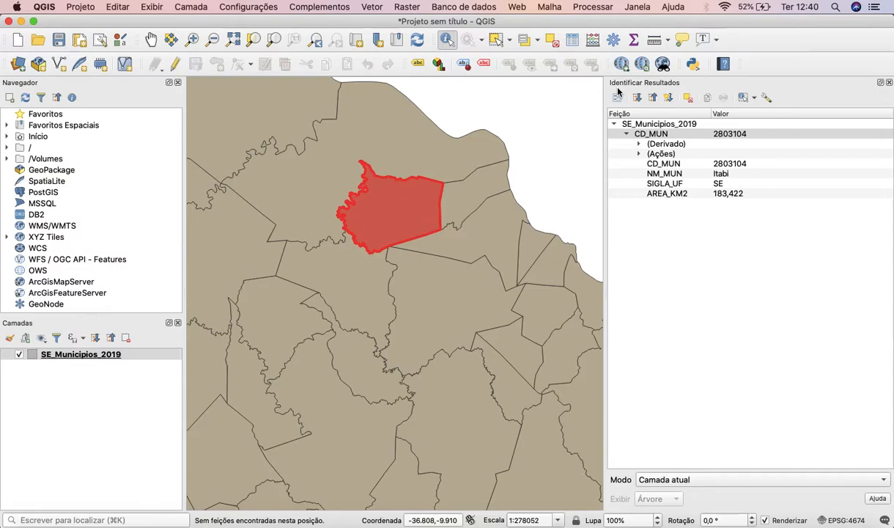
scroll(508, 243, "down", 3)
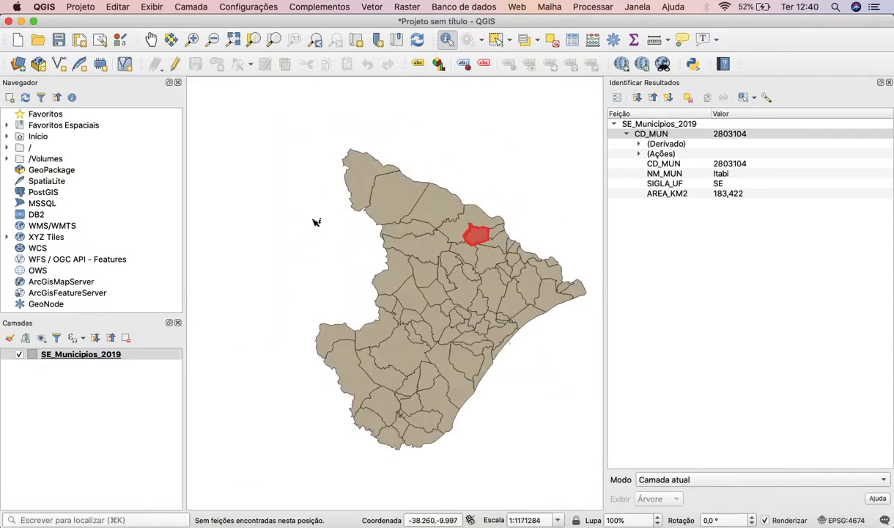
left_click(315, 222)
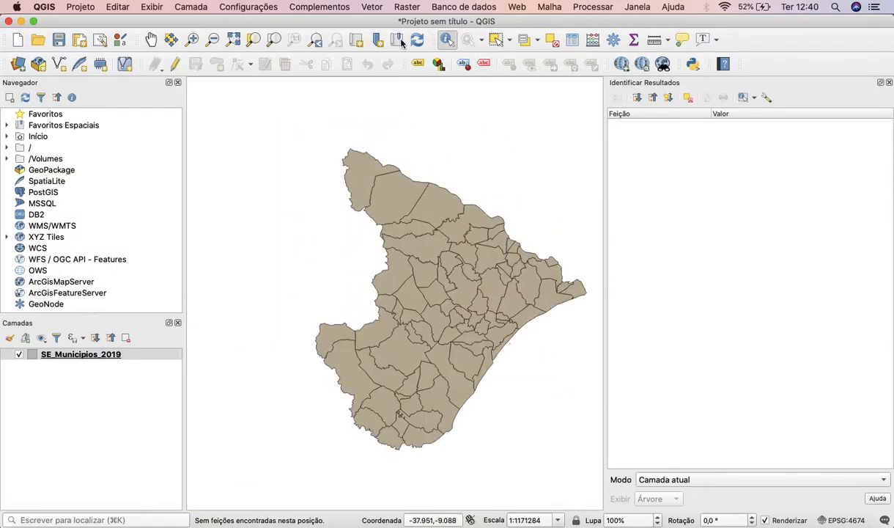
Select the seven Alto Sertão Sergipano municipalities together, from Nossa Senhora de Lourdes in the northeast to Canindé do São Francisco in the northwest.
left_click(496, 41)
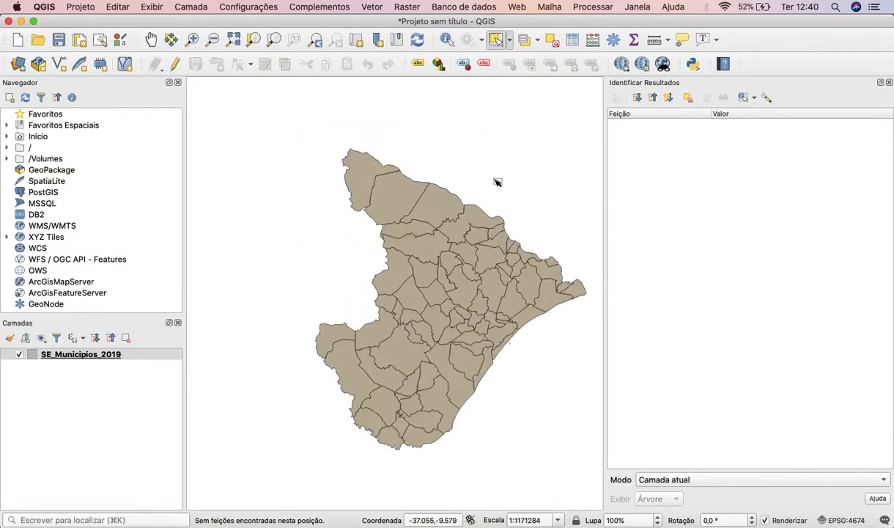
left_click(496, 237)
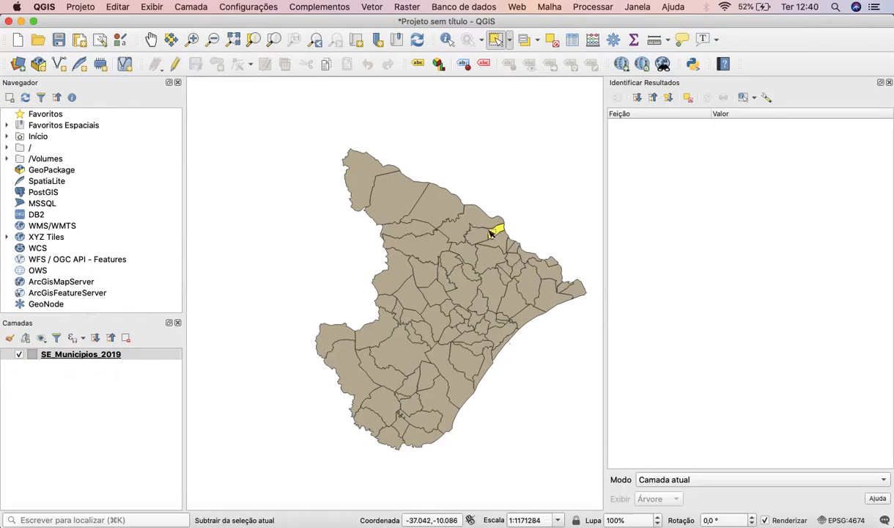
left_click(456, 214, "shift")
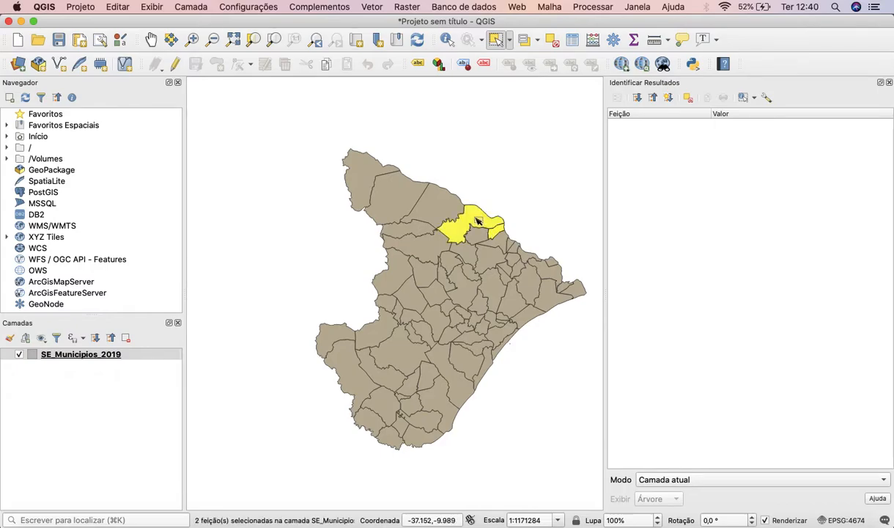
left_click(414, 246, "shift")
left_click(399, 226, "shift")
left_click(425, 209, "shift")
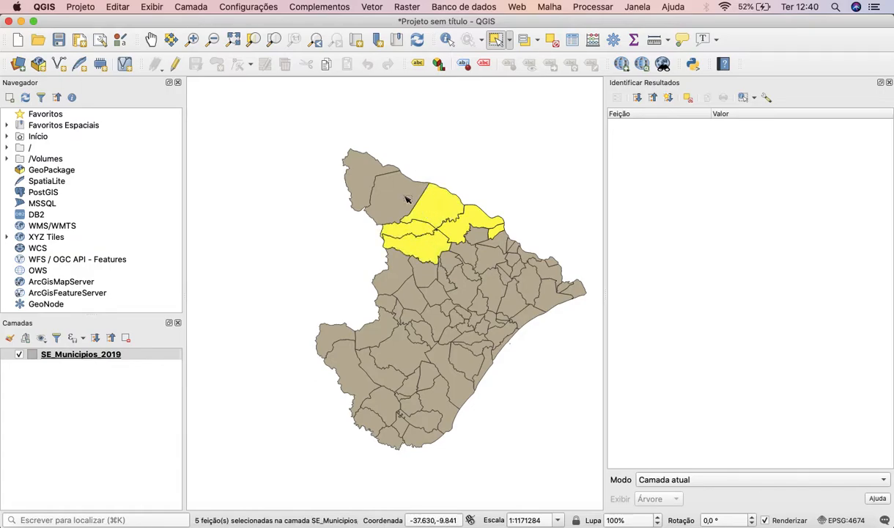
left_click(396, 192, "shift")
left_click(373, 172, "shift")
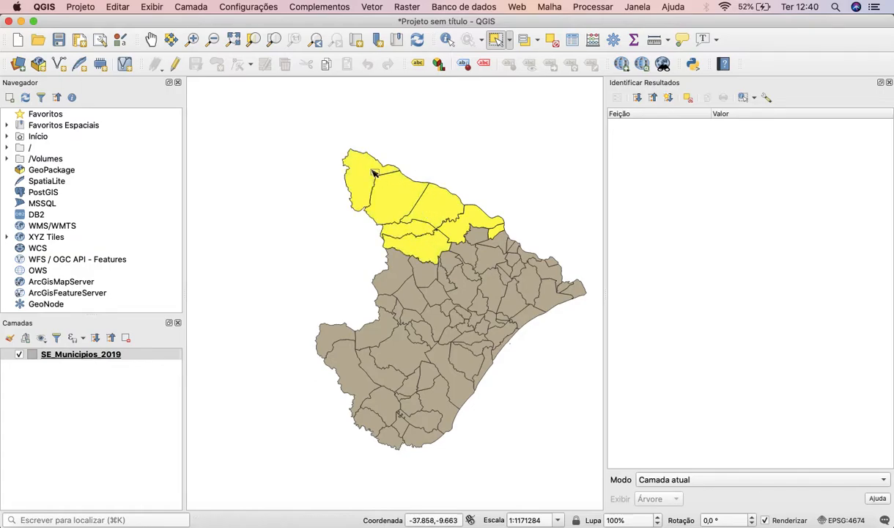
Check the Alto Sertão Sergipano municipalities on the reference territory map in Chrome and return to QGIS.
key("ctrl+Up")
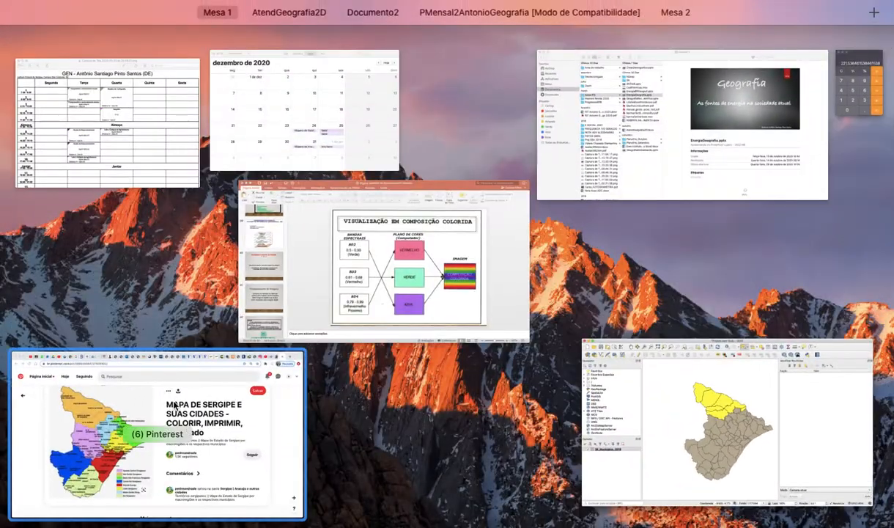
left_click(147, 429)
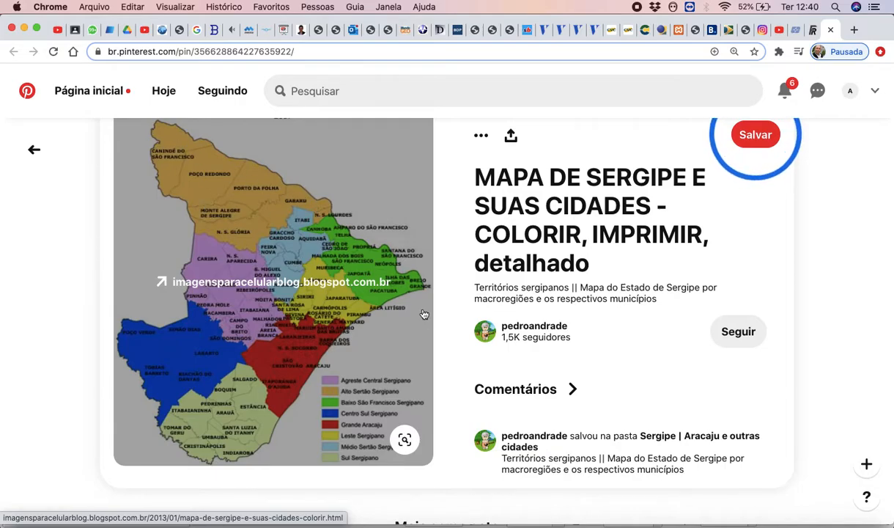
key("ctrl+Up")
left_click(724, 402)
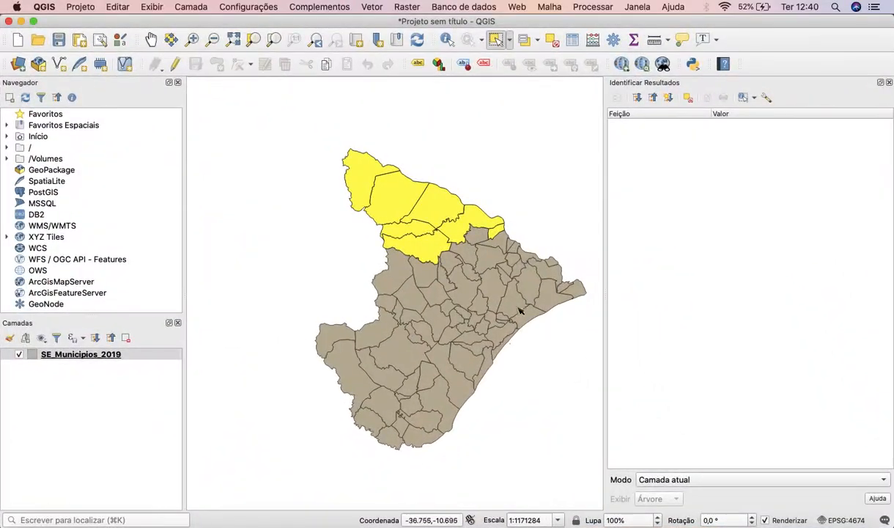
Start exporting the selected features of SE_Municipios_2019 as a Shapefile and create a destination folder aula10nov inside NGeop.
right_click(108, 358)
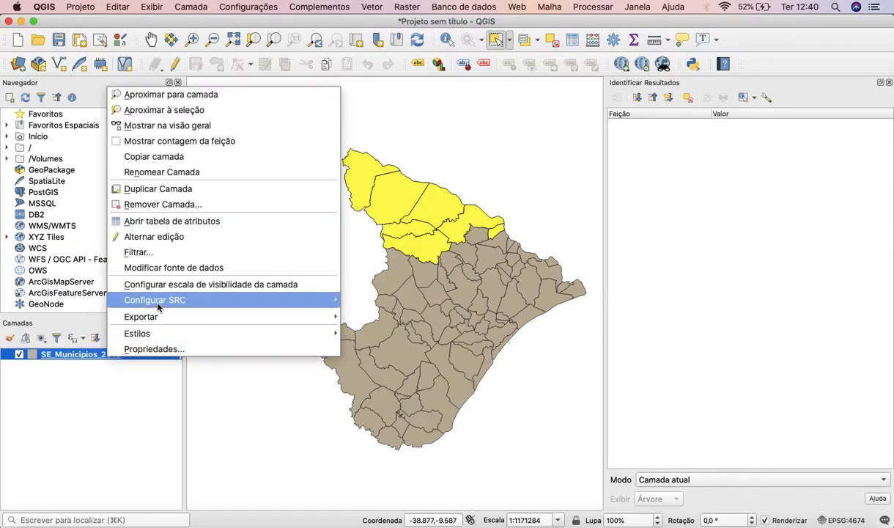
mouse_move(221, 313)
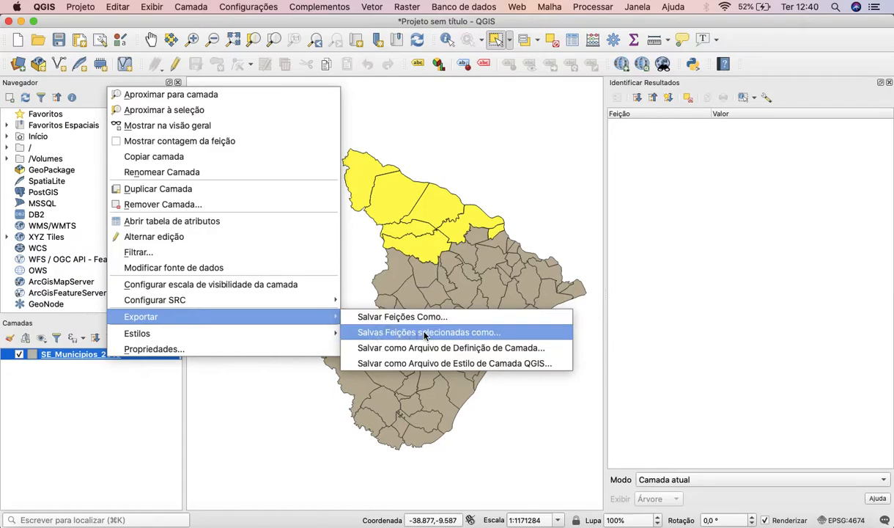
left_click(449, 334)
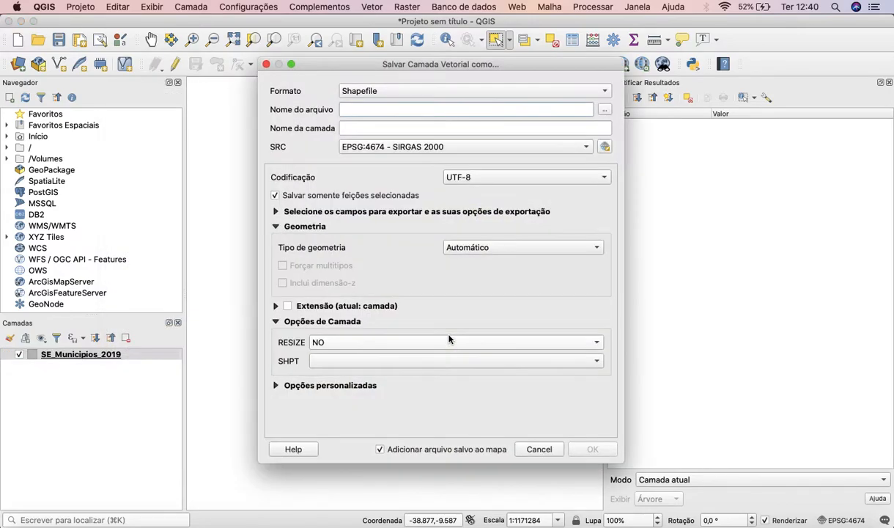
left_click(605, 111)
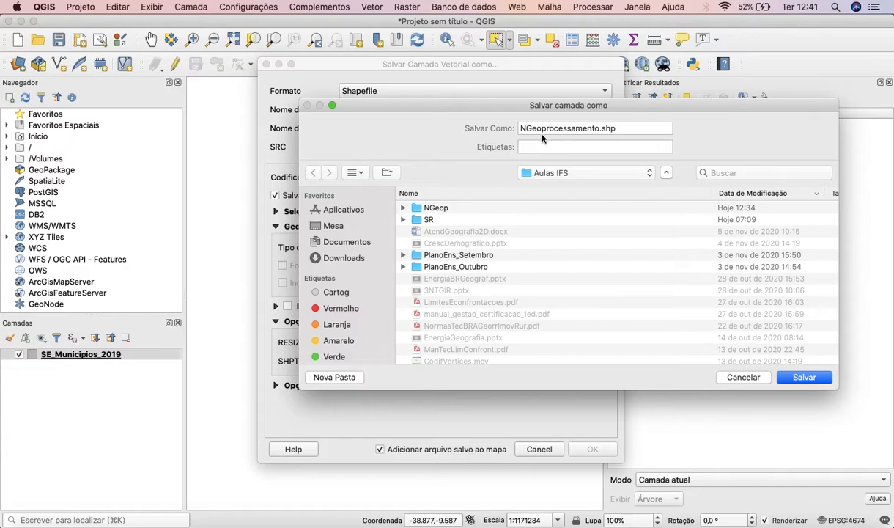
double_click(436, 209)
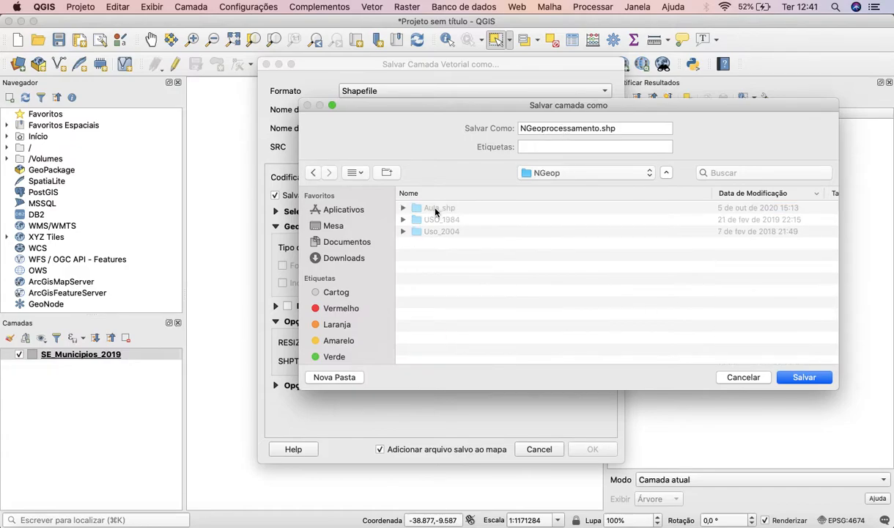
left_click(387, 173)
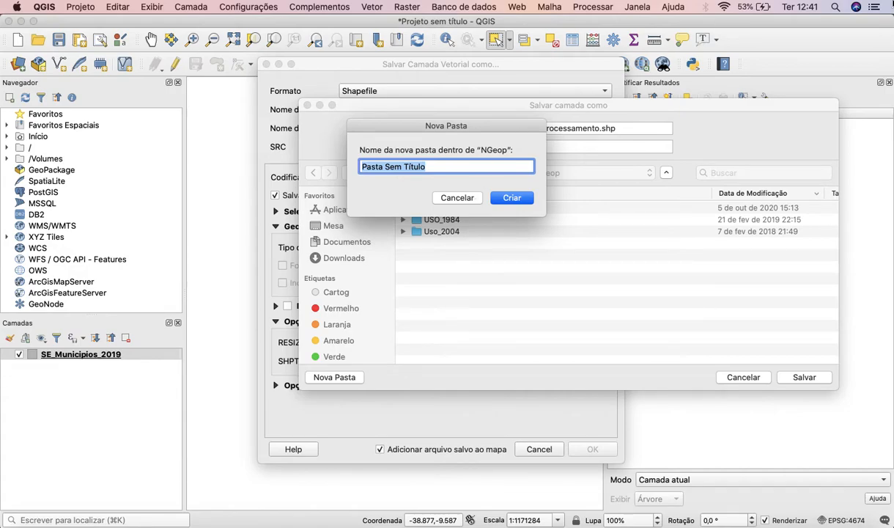
left_click(878, 6)
left_click(629, 200)
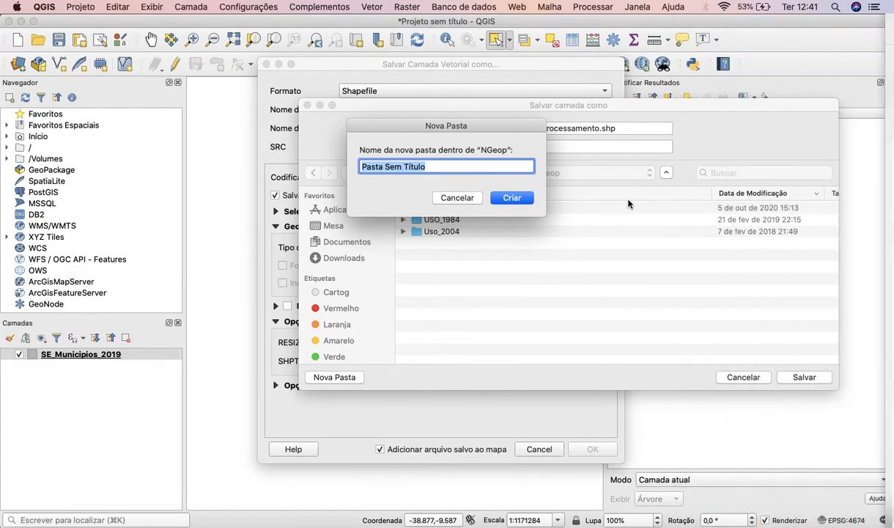
type("10nov")
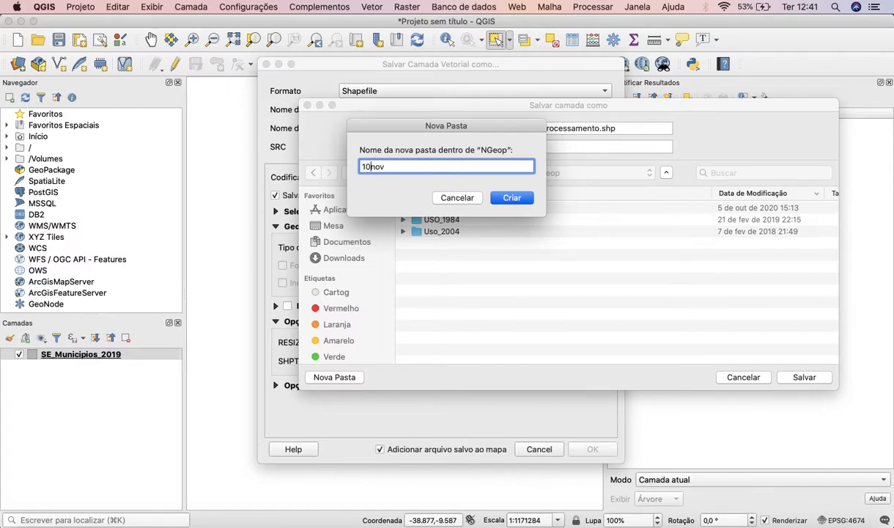
type("aula")
left_click(524, 199)
Name the export file Alto_sertao.shp and confirm its location in the aula10nov folder.
left_click(581, 127)
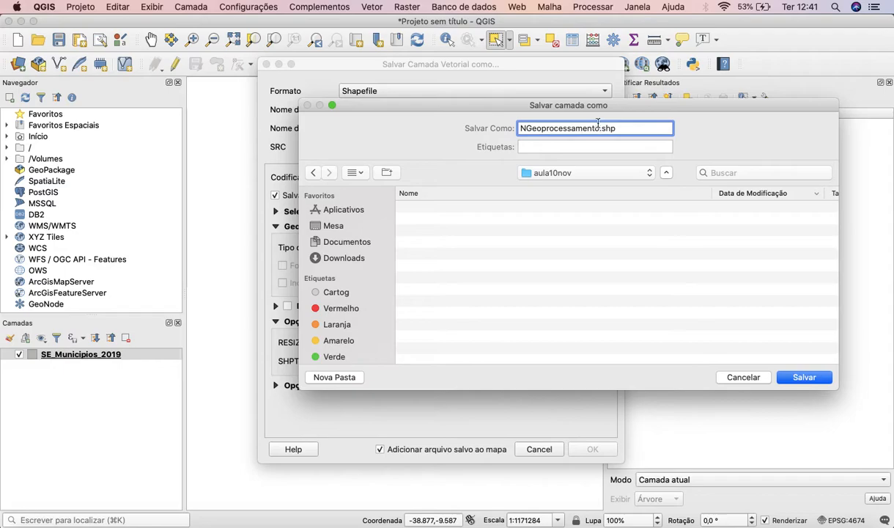
key("BackSpace")
key("BackSpace")
key("BackSpace")
key("BackSpace")
key("BackSpace")
key("BackSpace")
key("BackSpace")
key("BackSpace")
key("BackSpace")
key("BackSpace")
key("BackSpace")
key("BackSpace")
key("BackSpace")
key("BackSpace")
key("BackSpace")
key("BackSpace")
key("BackSpace")
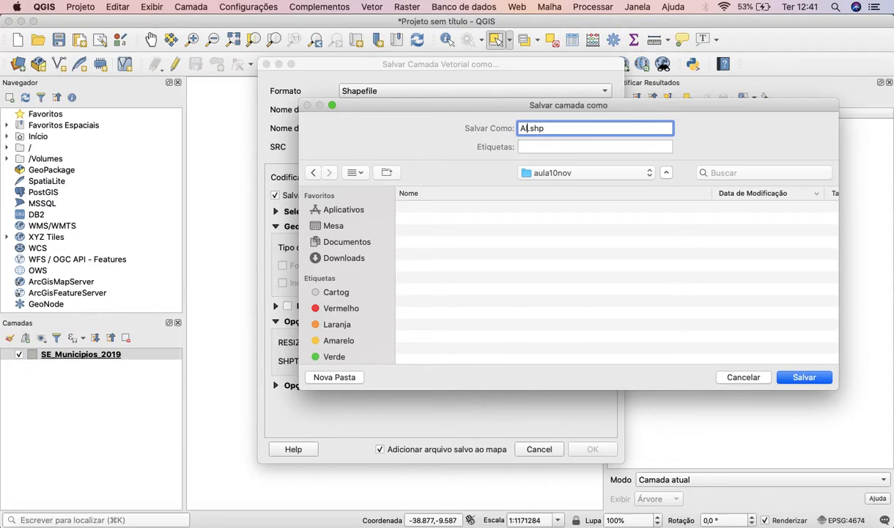
type("Alto_sertao")
left_click(804, 377)
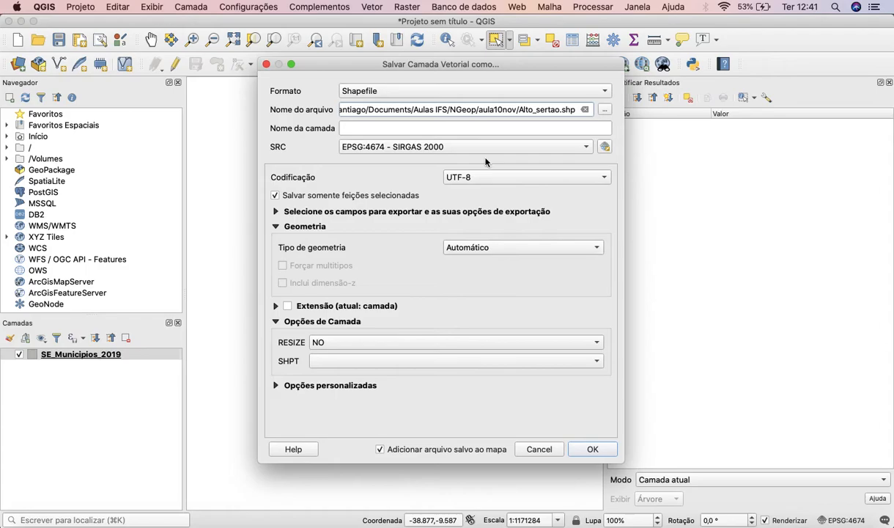
Set the export's coordinate reference system to EPSG:31984 - SIRGAS 2000 / UTM zone 24S and run the export.
left_click(411, 148)
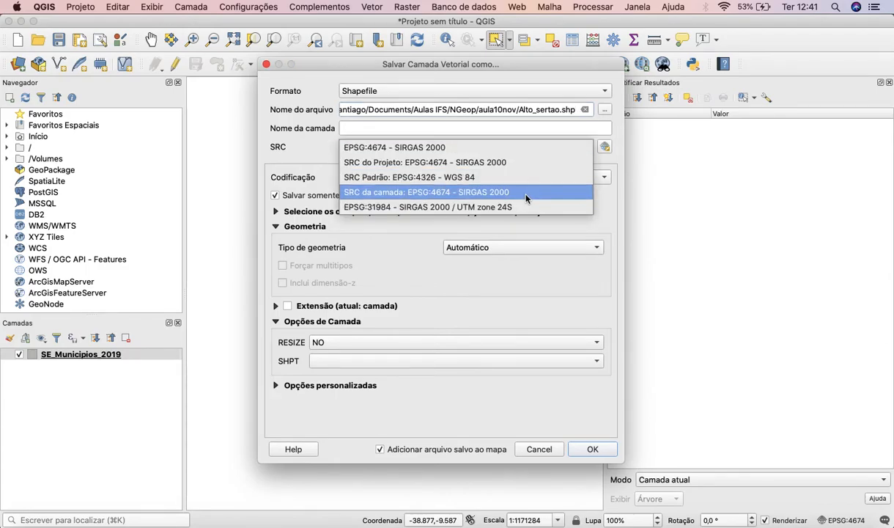
left_click(423, 208)
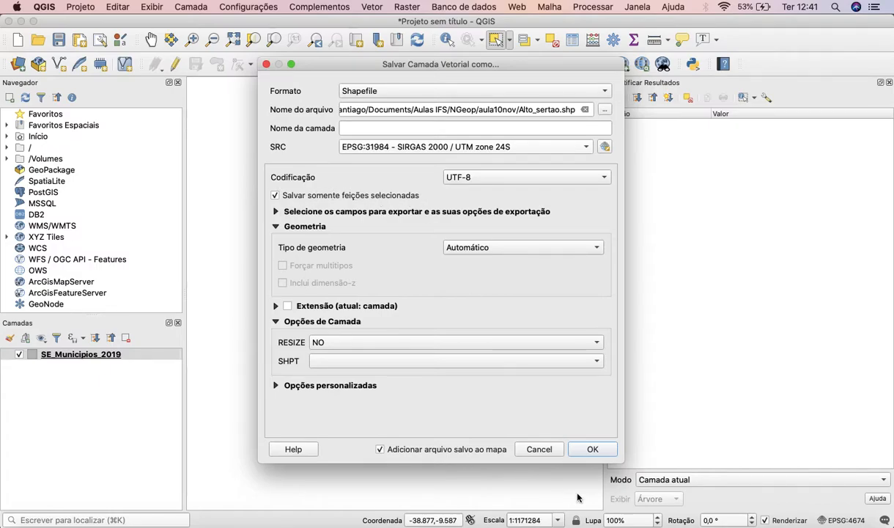
left_click(595, 449)
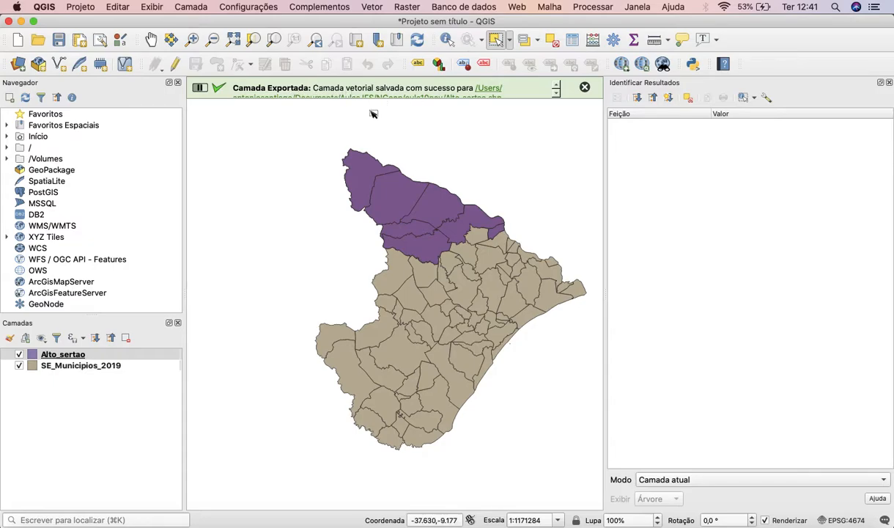
Hide SE_Municipios_2019 and switch Alto_sertao off and on to inspect the exported layer alone.
left_click(20, 366)
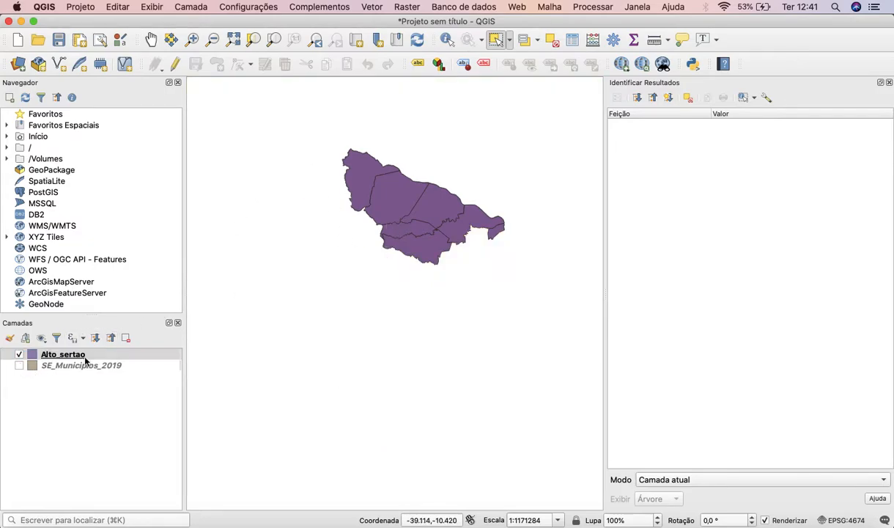
left_click(21, 355)
left_click(21, 355)
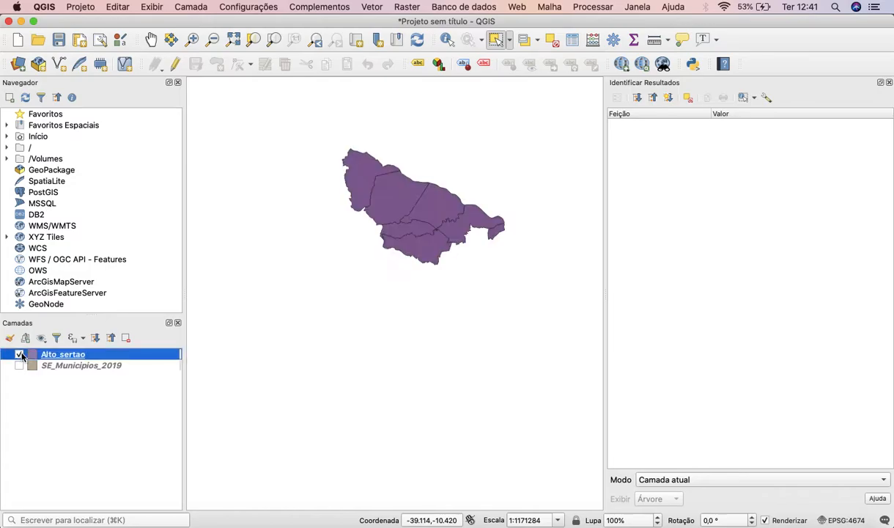
Select the municipalities of the Alto_sertao layer one at a time and clear the selection.
left_click(365, 180)
left_click(388, 197)
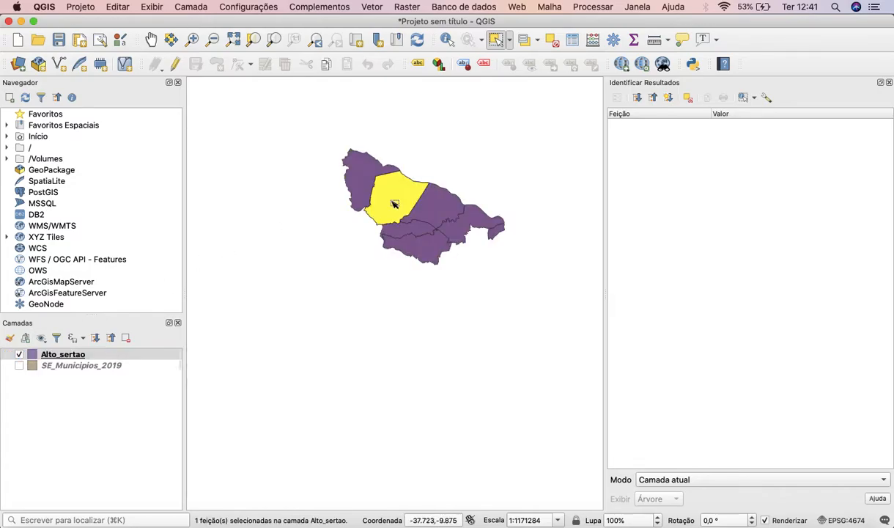
left_click(422, 203)
left_click(406, 223)
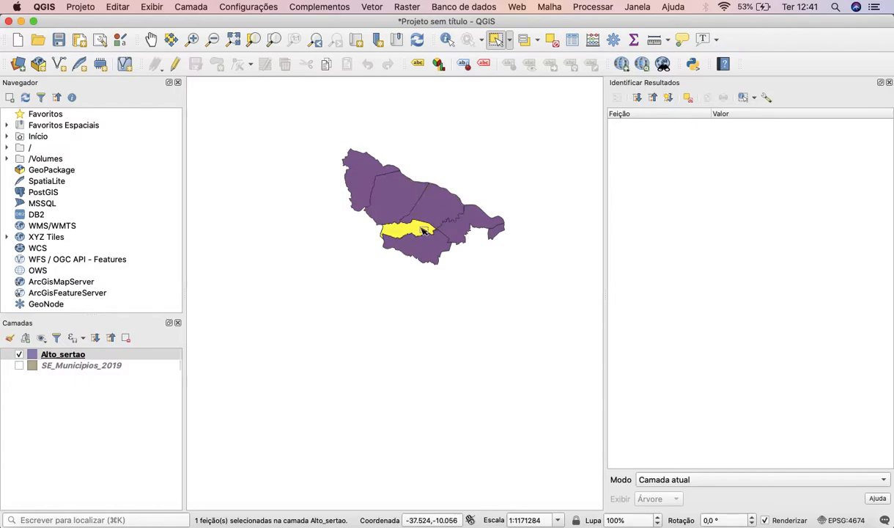
left_click(420, 241)
left_click(471, 221)
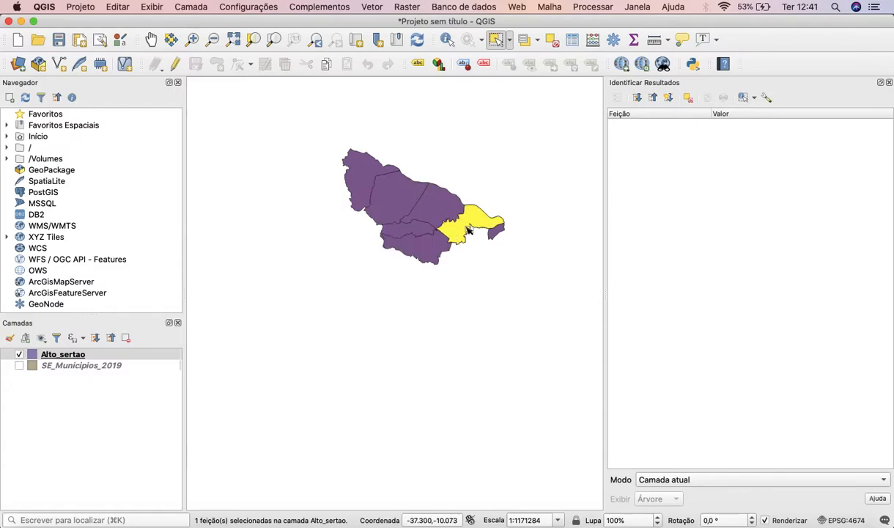
left_click(494, 229)
left_click(504, 198)
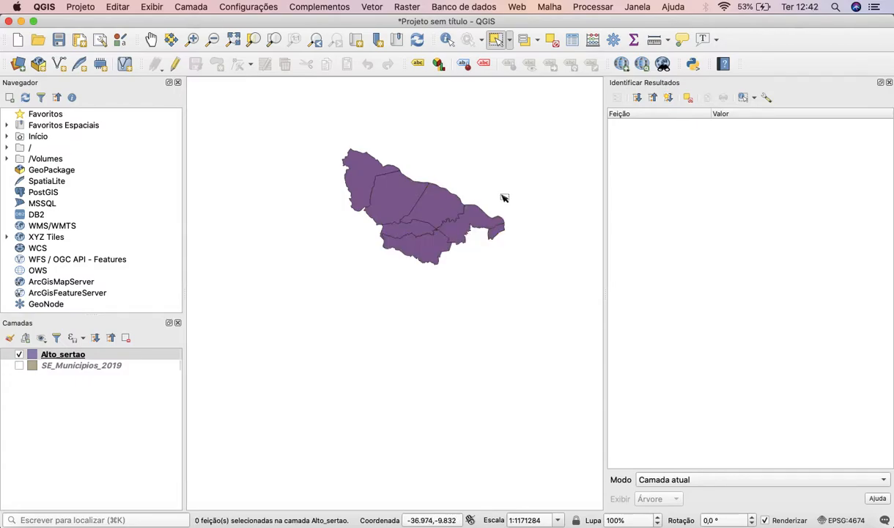
Show SE_Municipios_2019 instead of Alto_sertao, make it the active layer and clear its municipality selection.
left_click(19, 355)
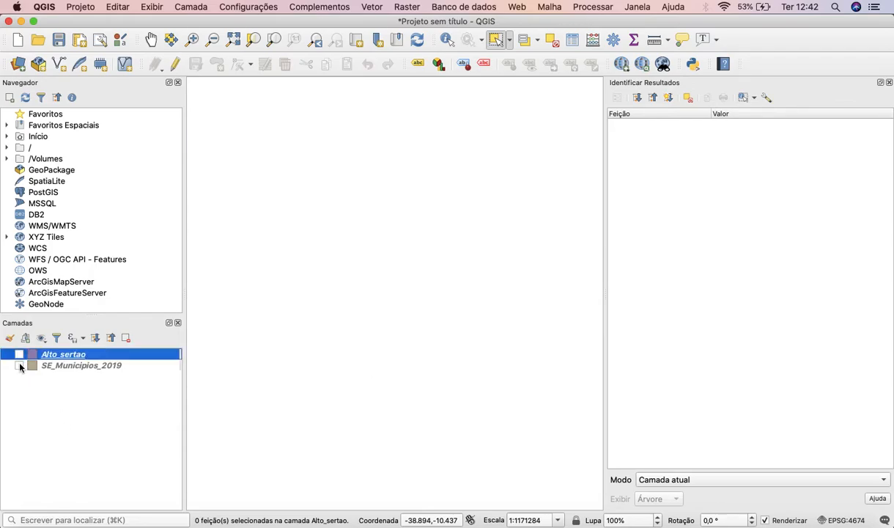
left_click(20, 366)
left_click(220, 253)
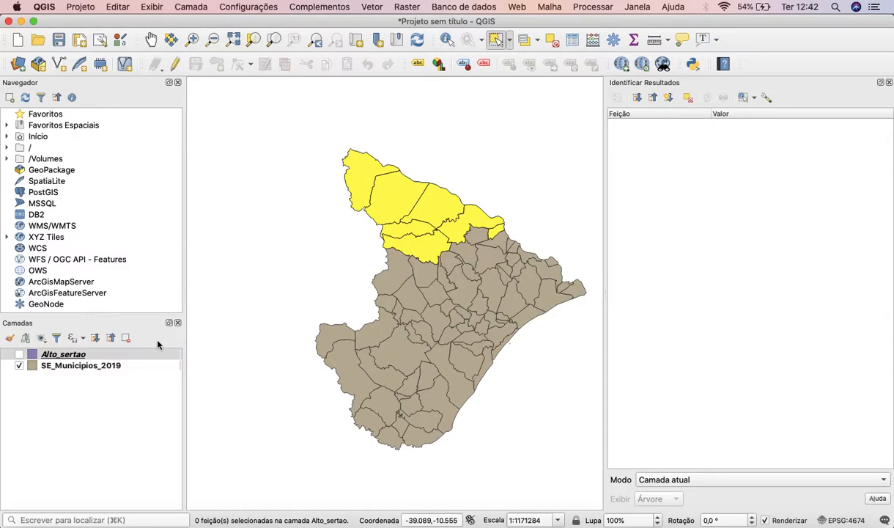
left_click(132, 368)
left_click(267, 253)
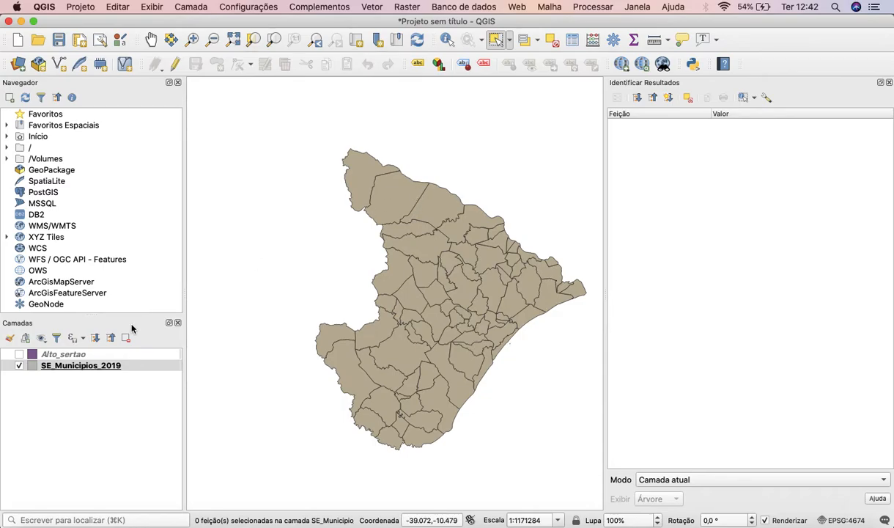
left_click(87, 366)
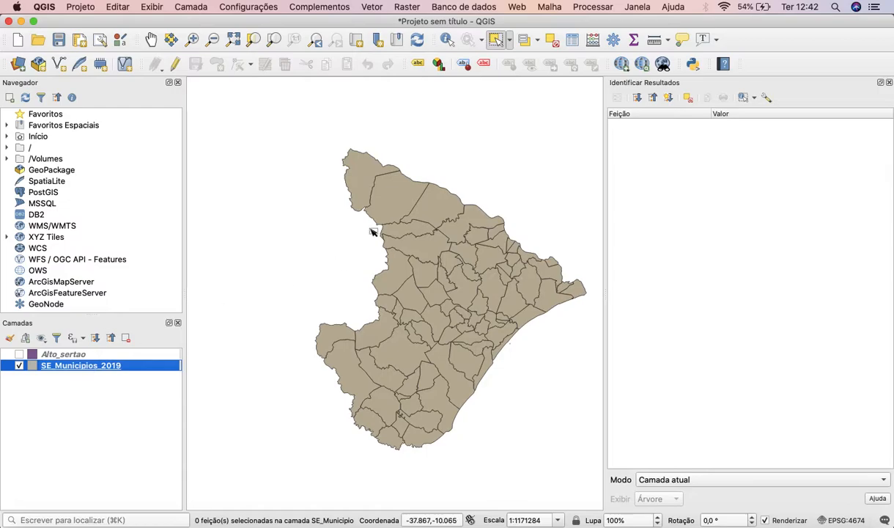
left_click(368, 8)
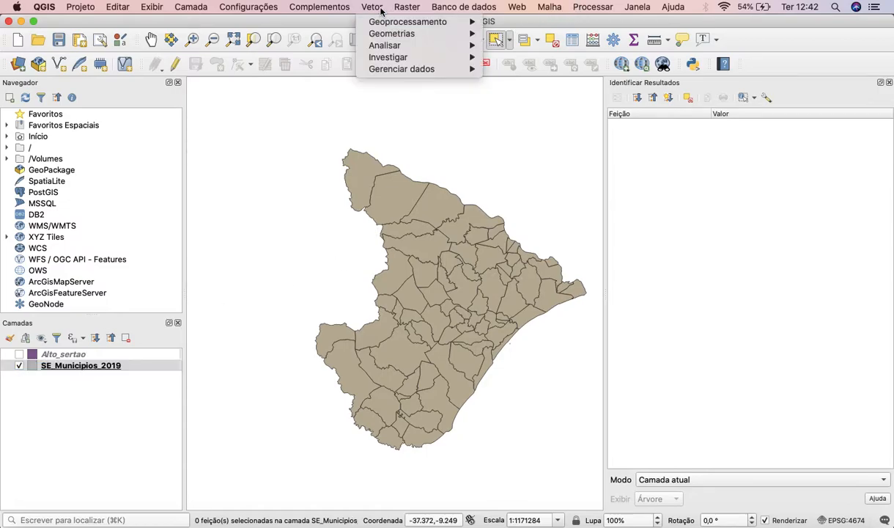
mouse_move(388, 22)
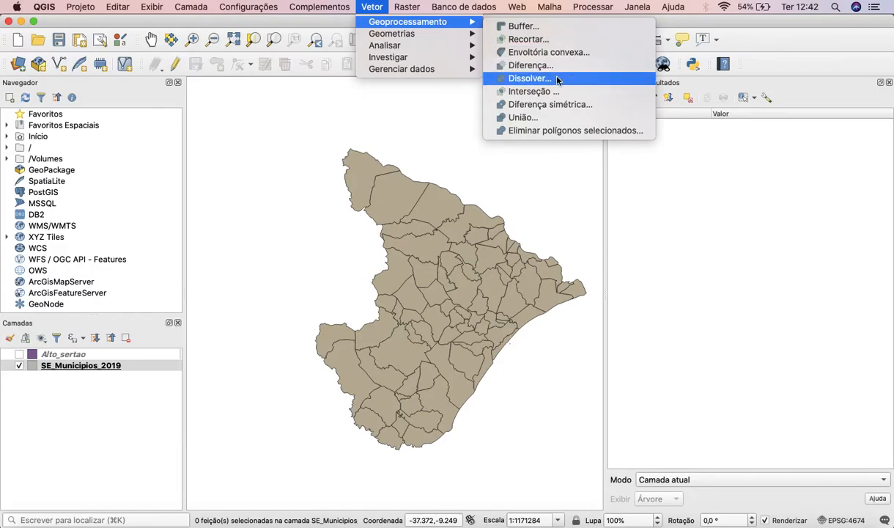
left_click(297, 196)
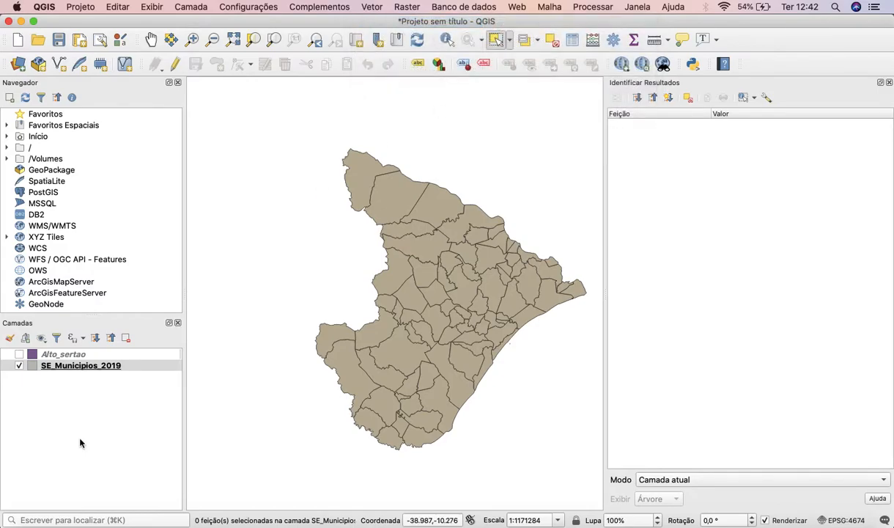
Open the SE_Municipios_2019 attribute table and review its fields and municipality records from first to last.
right_click(92, 368)
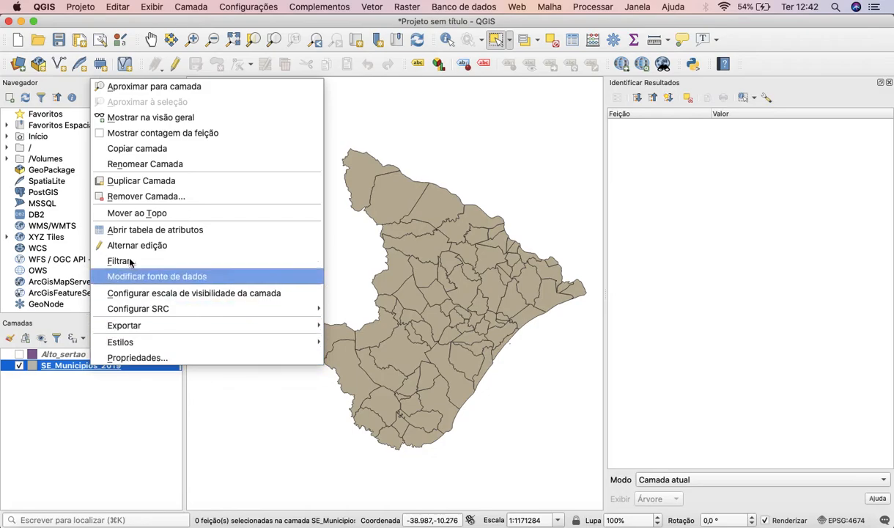
left_click(150, 230)
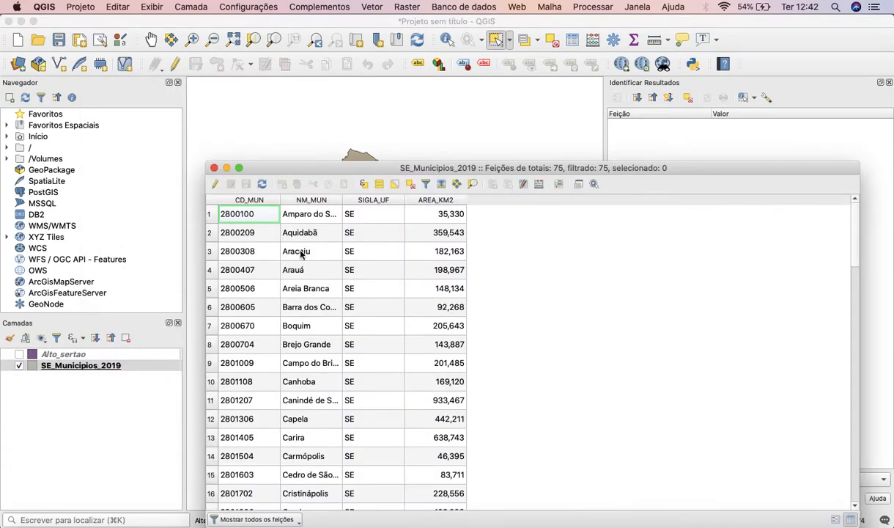
left_click_drag(459, 168, 447, 20)
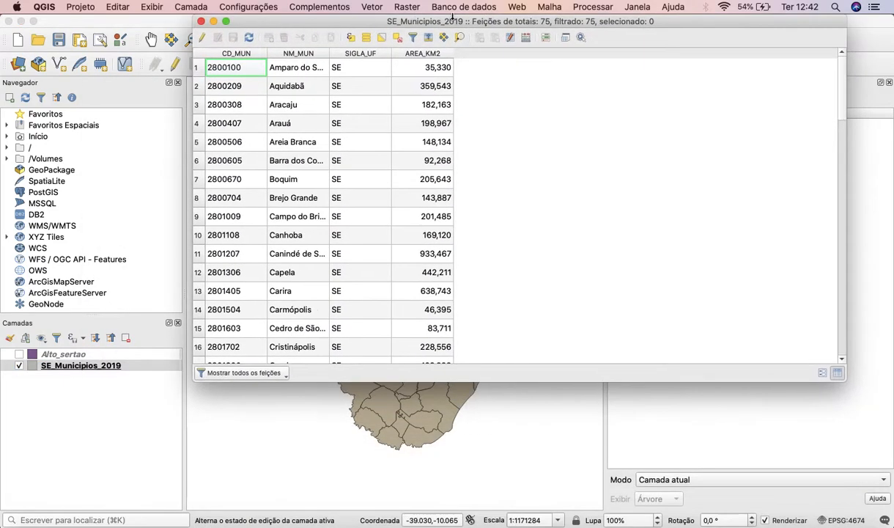
scroll(318, 191, "down", 10)
scroll(379, 187, "up", 10)
scroll(401, 147, "down", 20)
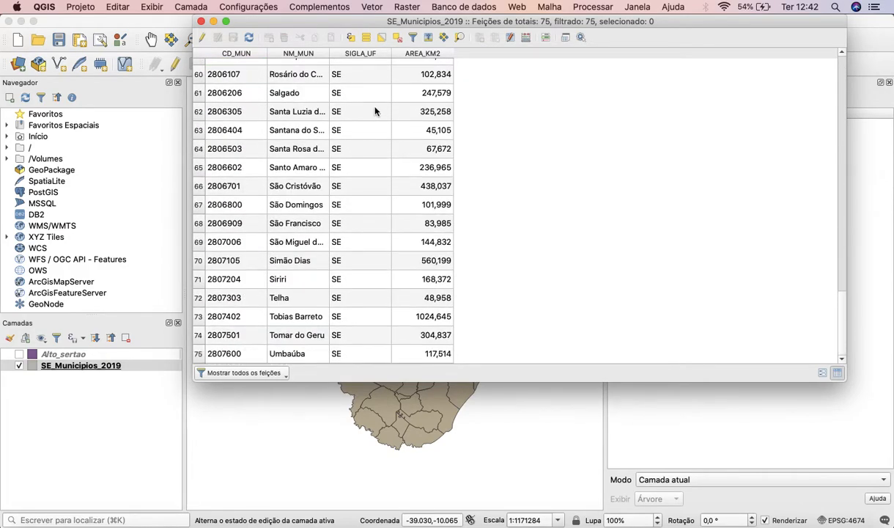
scroll(375, 111, "up", 20)
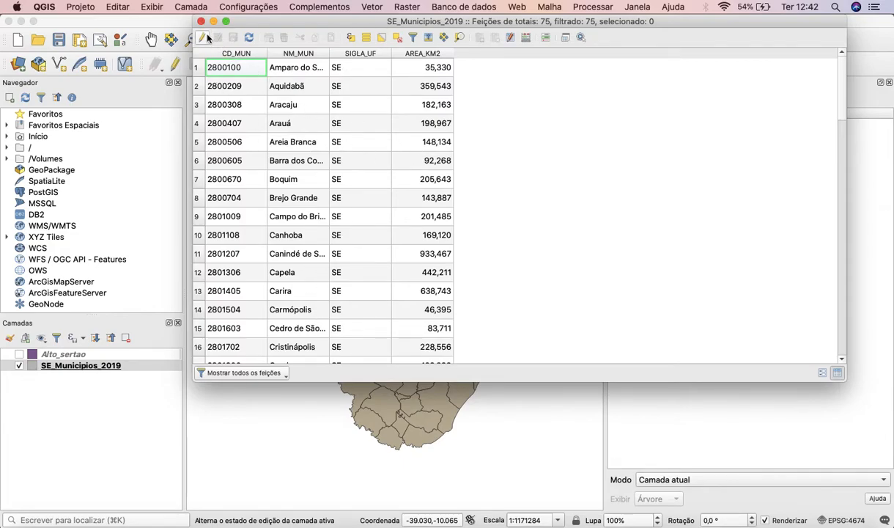
Close the SE_Municipios_2019 attribute table and open the Dissolve geoprocessing tool for that layer.
left_click(203, 22)
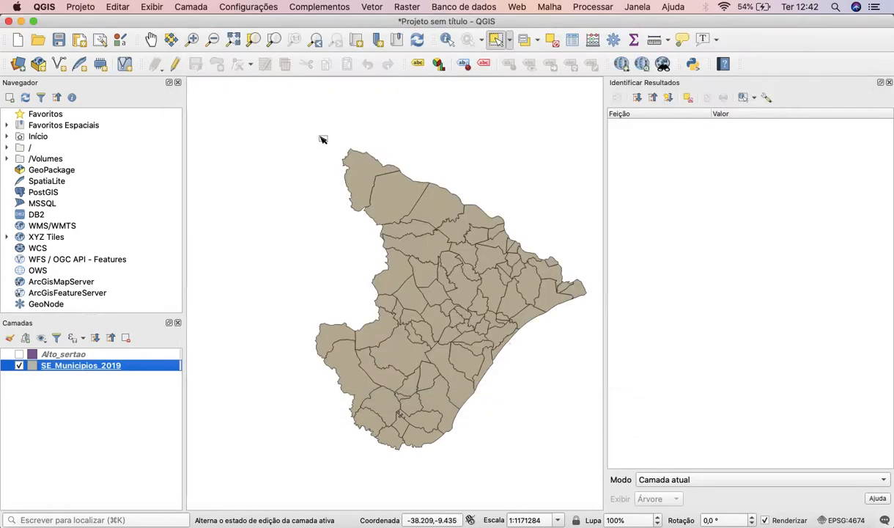
left_click(91, 366)
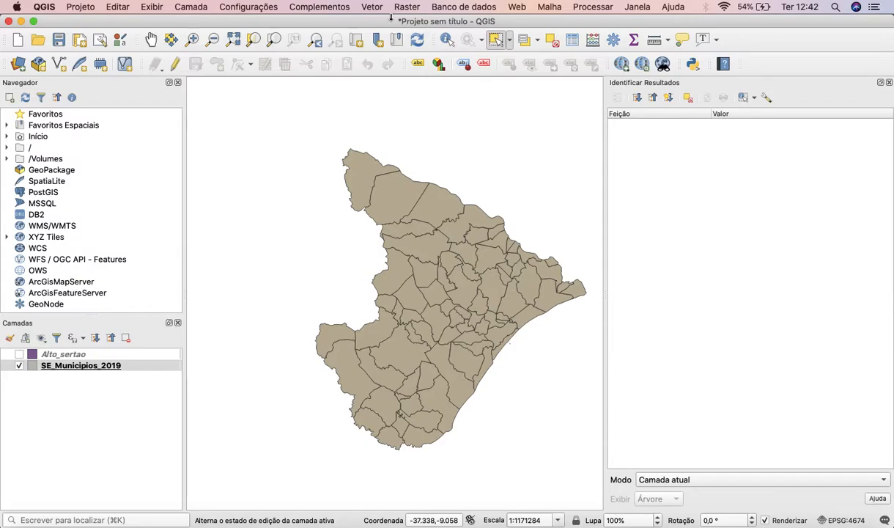
left_click(367, 9)
mouse_move(407, 7)
mouse_move(371, 7)
mouse_move(425, 22)
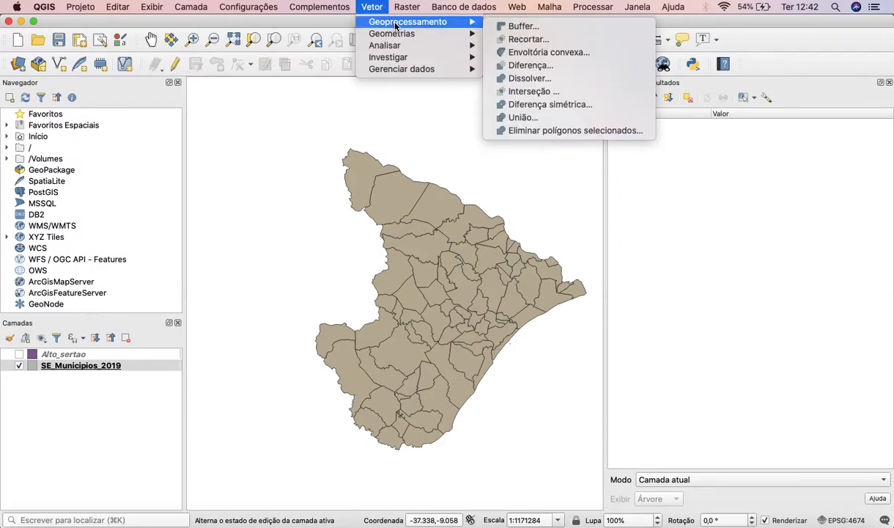
left_click(546, 79)
left_click_drag(555, 83, 481, 67)
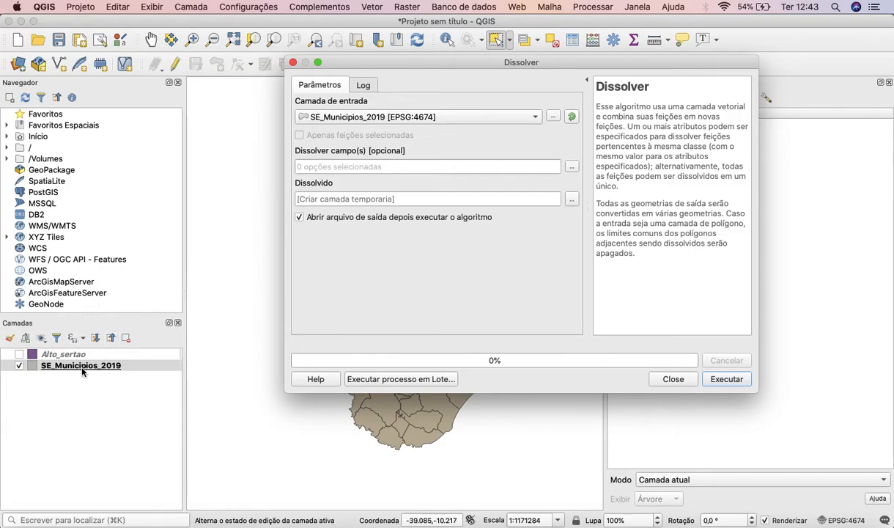
Use SE_Municipios_2019 as the Dissolve input layer and SIGLA_UF as the dissolve field.
left_click(540, 118)
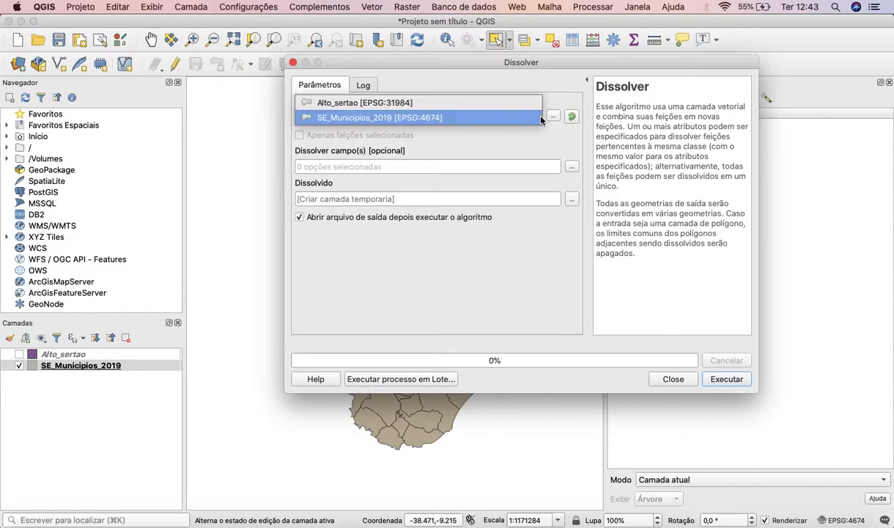
left_click(488, 117)
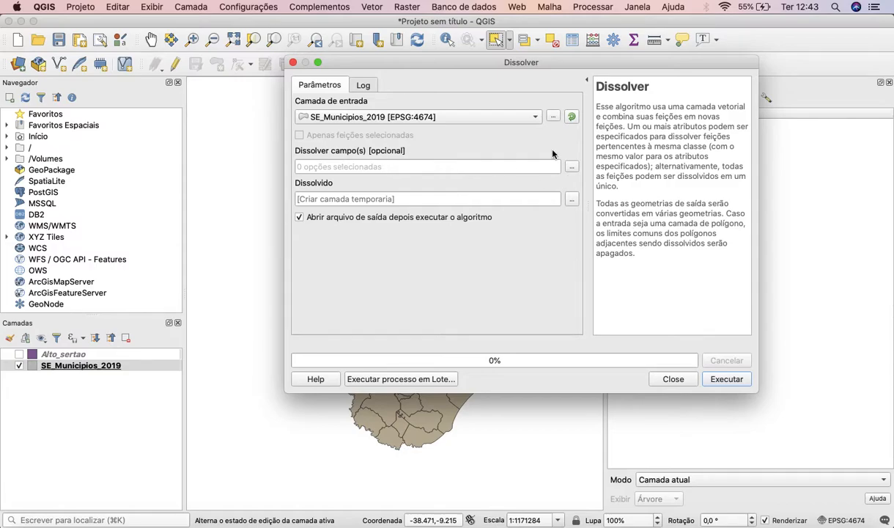
left_click(571, 167)
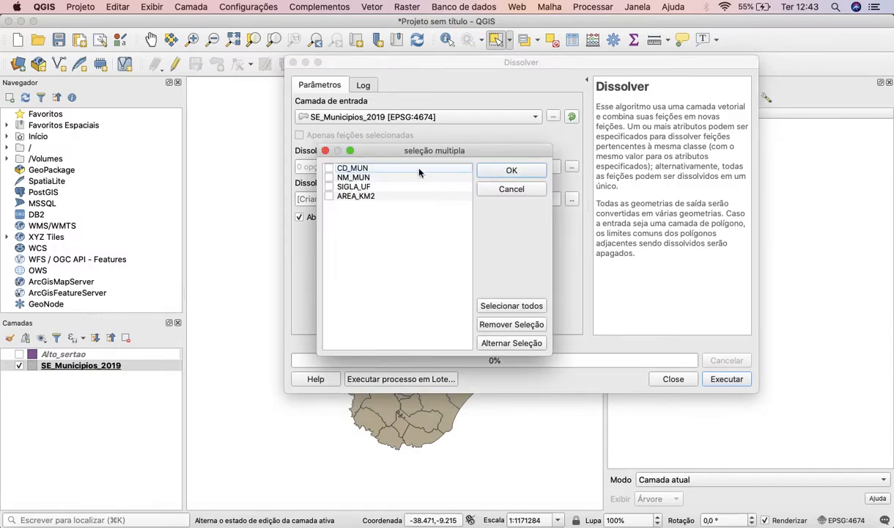
left_click(331, 188)
left_click(505, 172)
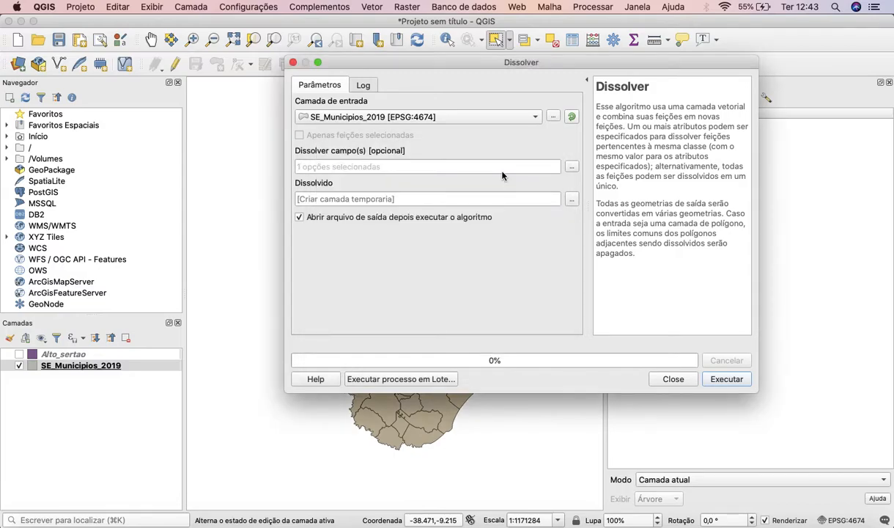
Set the dissolved output to a GeoPackage file named UniaoSE in the aula10nov folder.
left_click(572, 200)
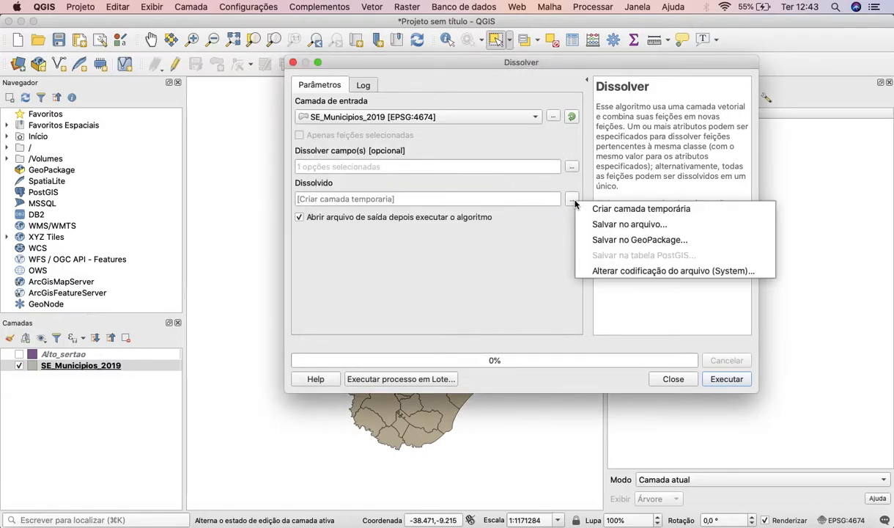
left_click(634, 231)
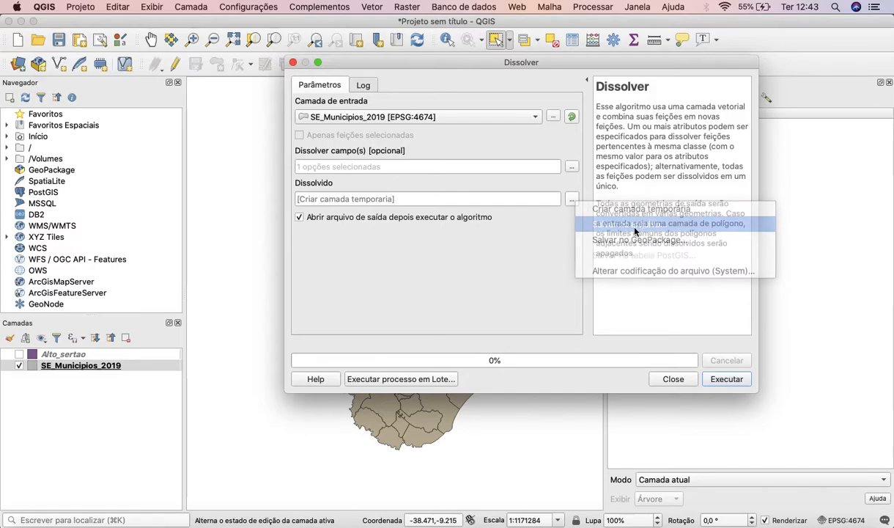
double_click(322, 181)
left_click(408, 99)
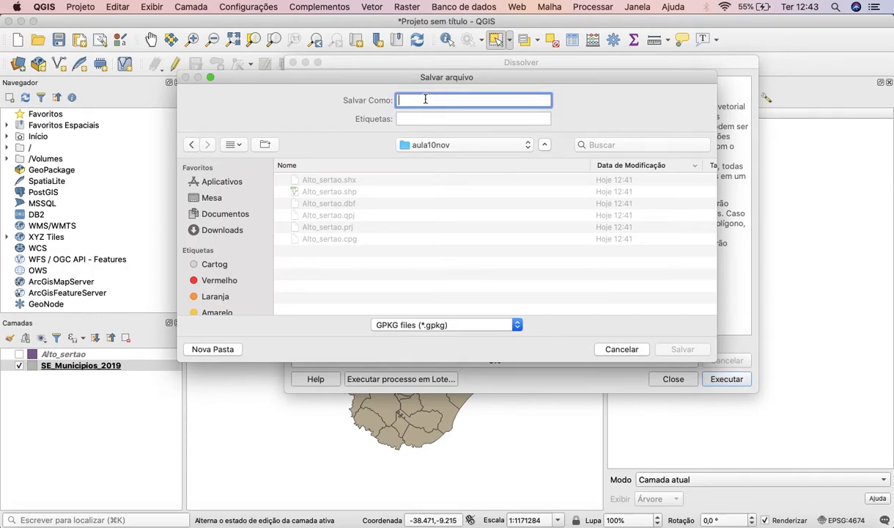
type("UniaoSE")
left_click(681, 349)
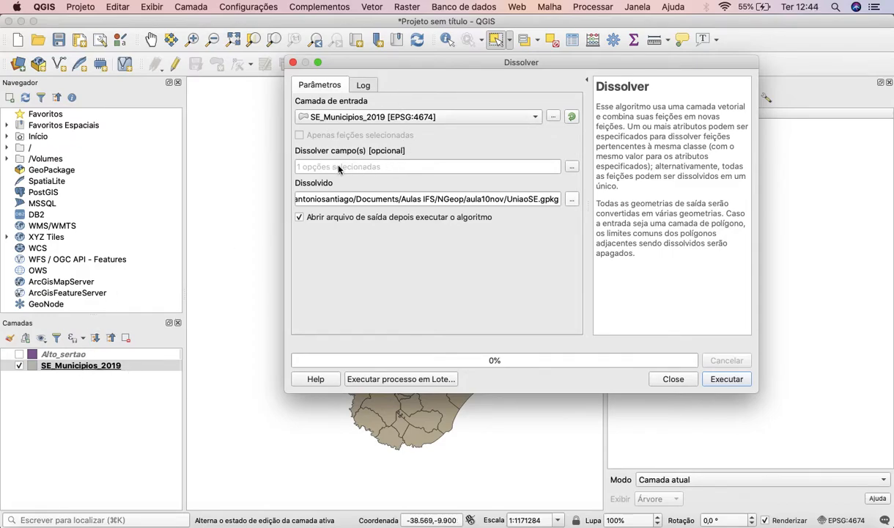
Check that SIGLA_UF is the chosen dissolve field, run Dissolve and close its dialog.
left_click(571, 167)
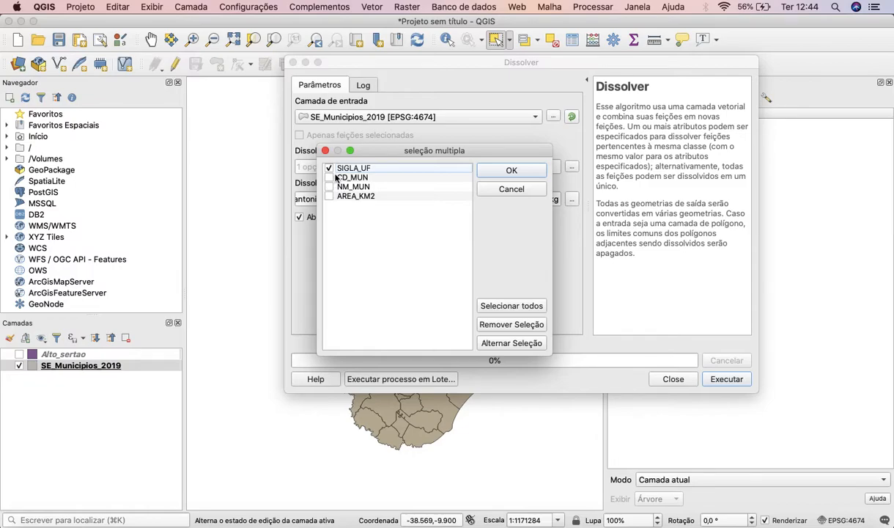
left_click(512, 170)
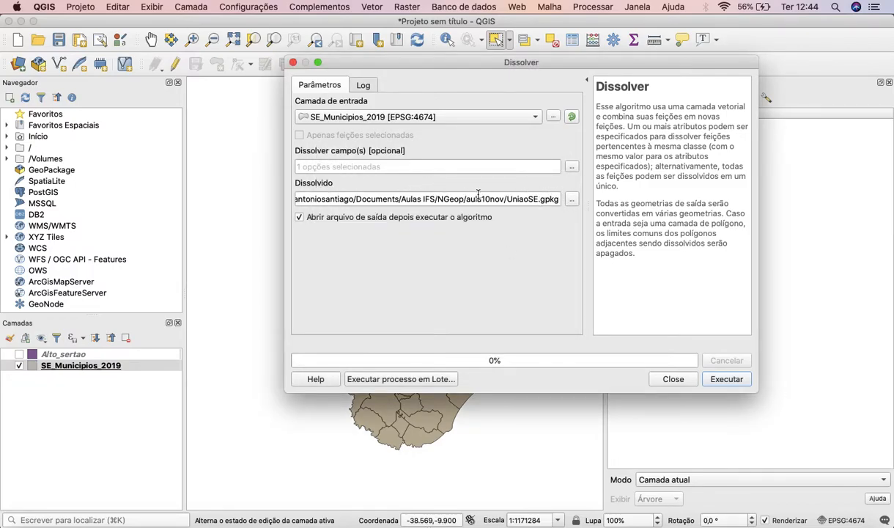
left_click(731, 380)
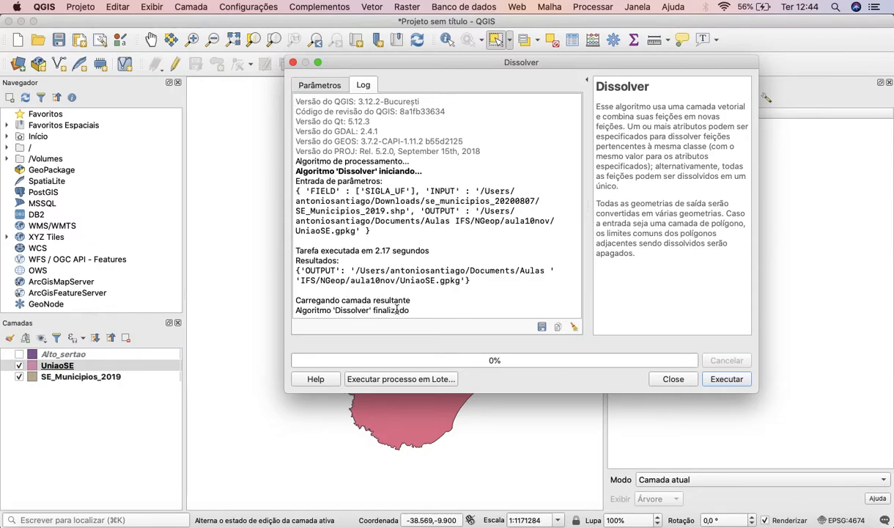
left_click(294, 63)
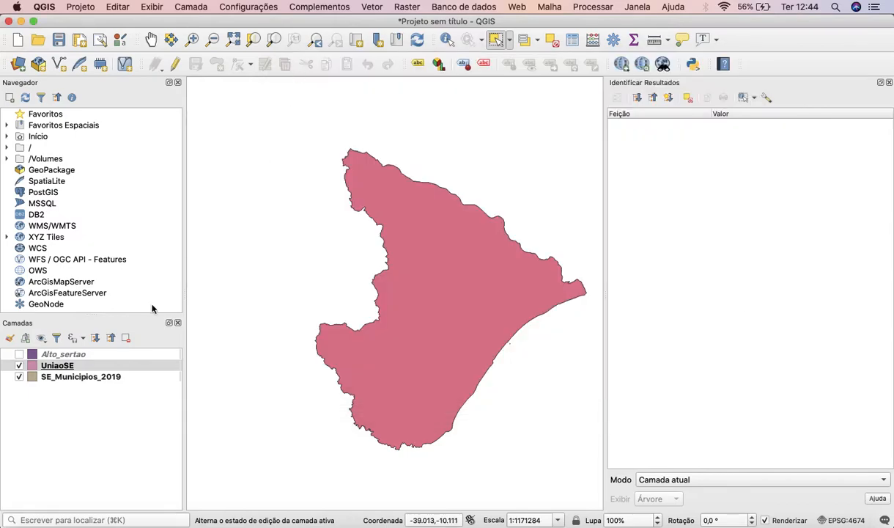
Toggle UniaoSE and SE_Municipios_2019 on and off to compare them, leaving only UniaoSE visible.
left_click(20, 376)
left_click(21, 365)
left_click(19, 365)
left_click(19, 376)
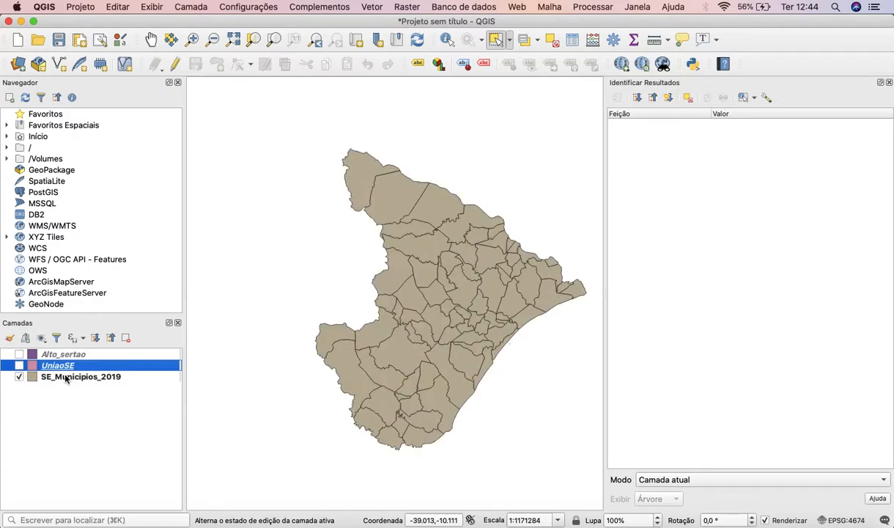
left_click(64, 376)
left_click(20, 365)
left_click(20, 376)
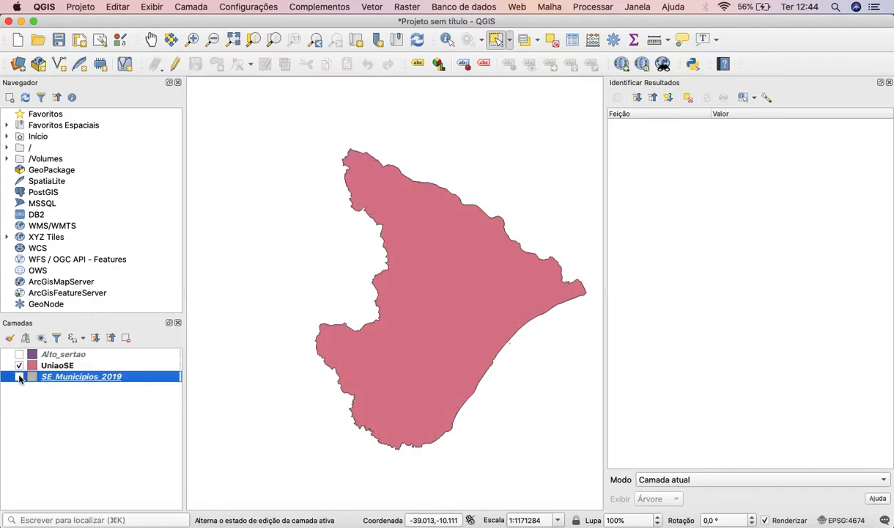
Open the UniaoSE attribute table twice to examine its fields and records, closing it each time.
right_click(71, 369)
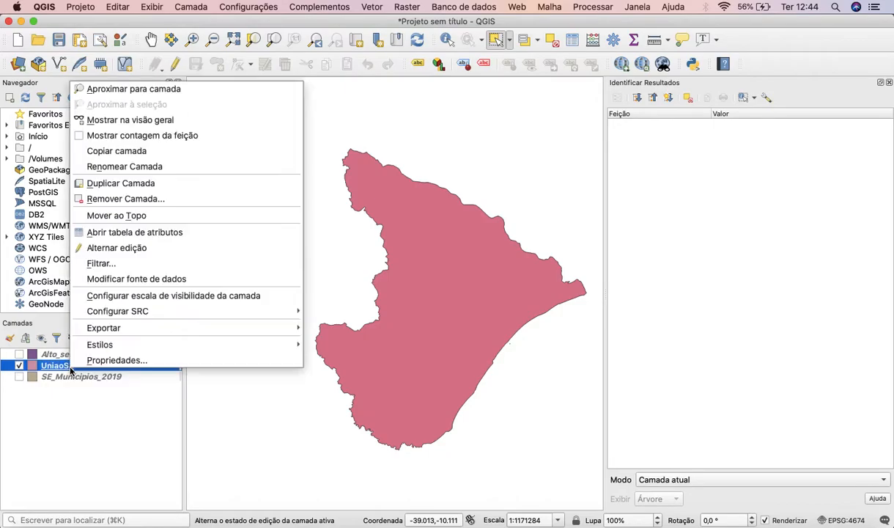
left_click(126, 232)
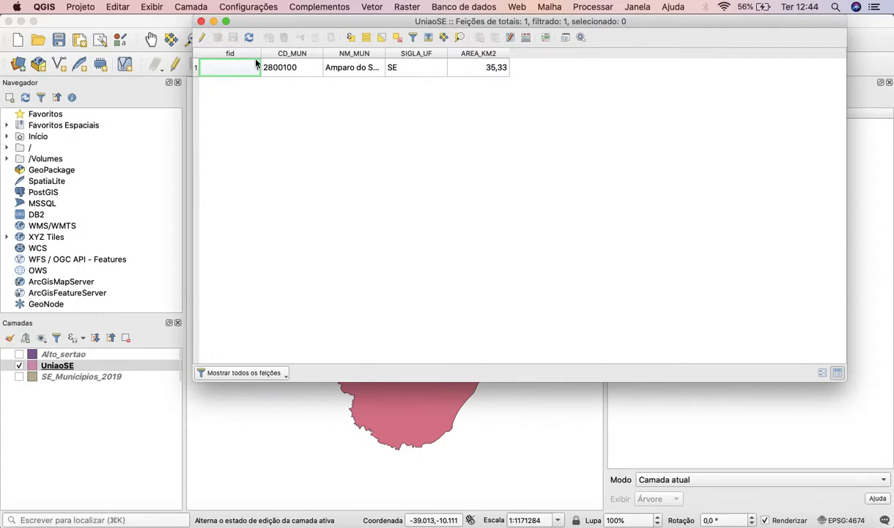
left_click(202, 22)
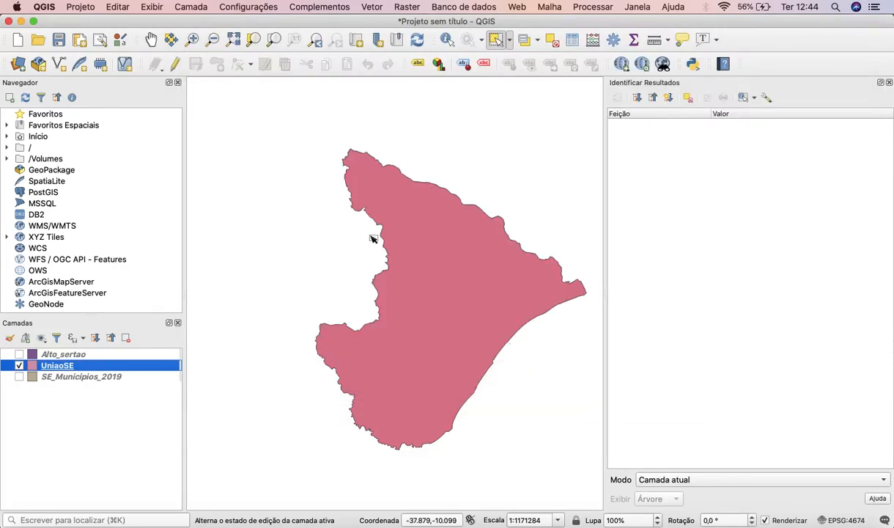
right_click(66, 366)
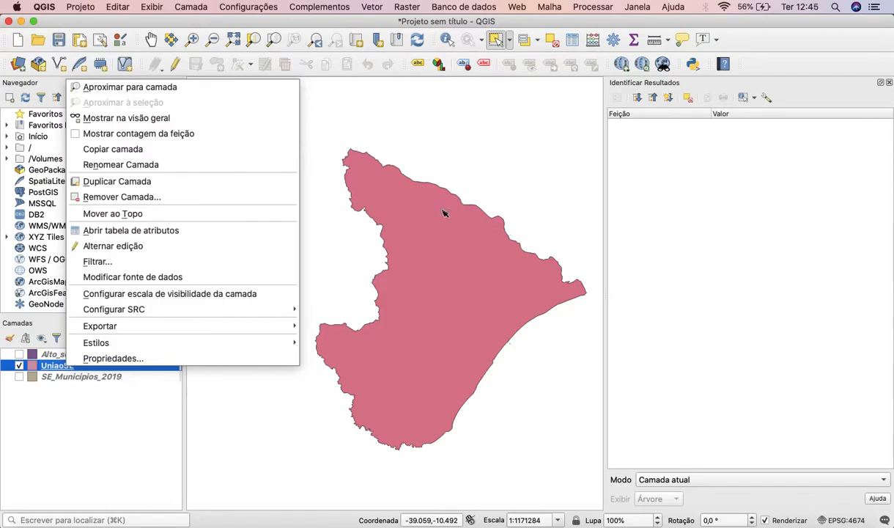
left_click(198, 234)
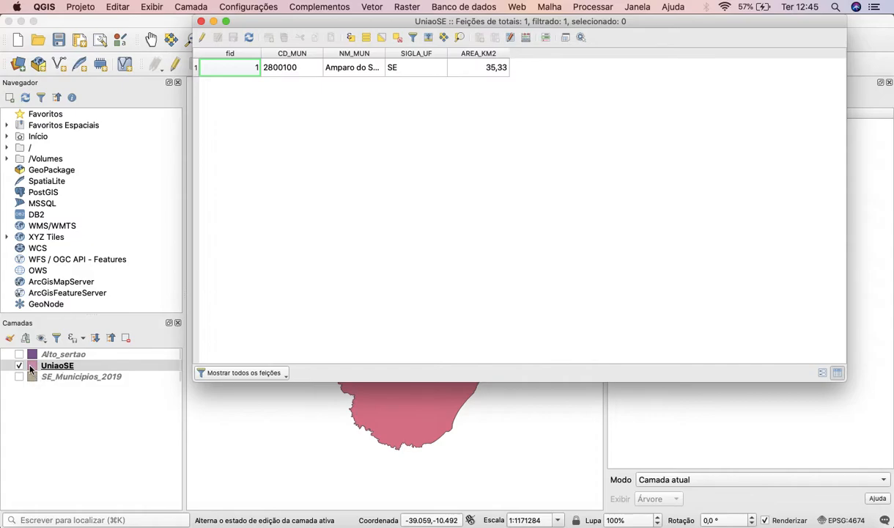
left_click(190, 19)
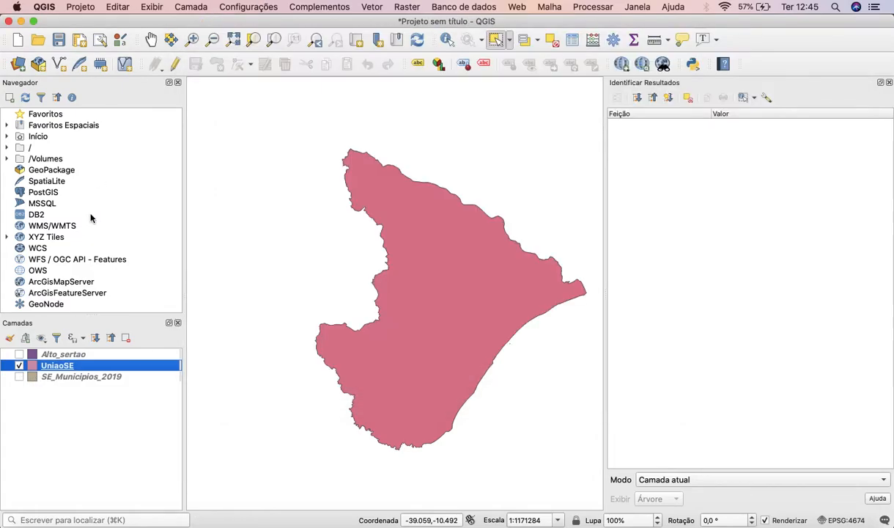
Show SE_Municipios_2019 instead of UniaoSE, review the municipality records in its attribute table and close the table.
left_click(19, 376)
left_click(19, 365)
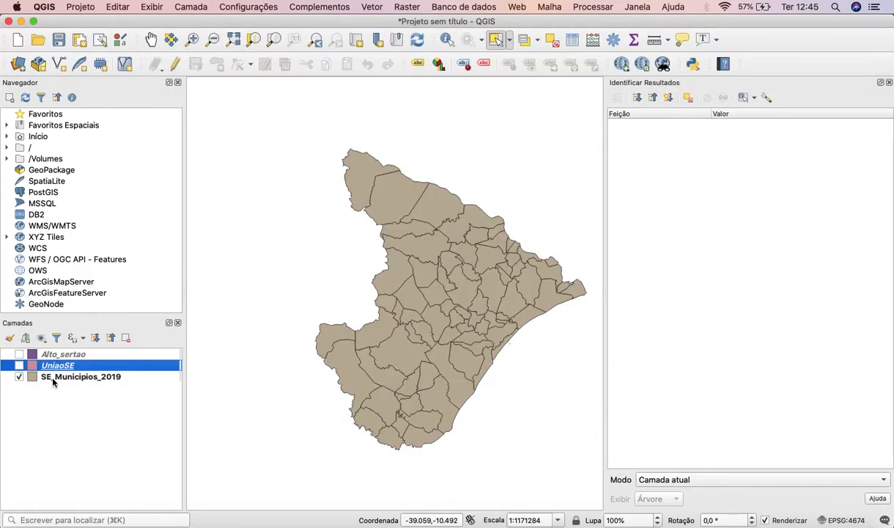
right_click(53, 378)
left_click(121, 241)
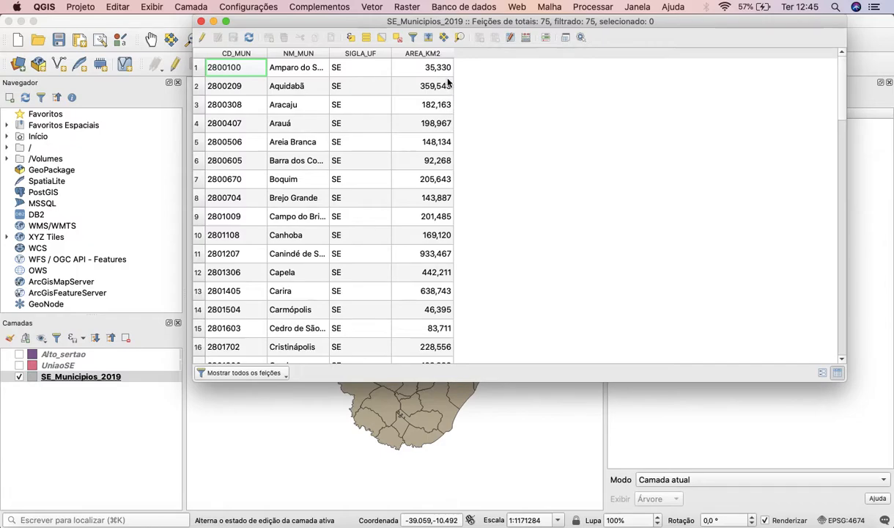
left_click(202, 22)
Show only UniaoSE again, examine its attribute table against the municipality table and close it.
left_click(19, 365)
left_click(20, 376)
left_click(43, 369)
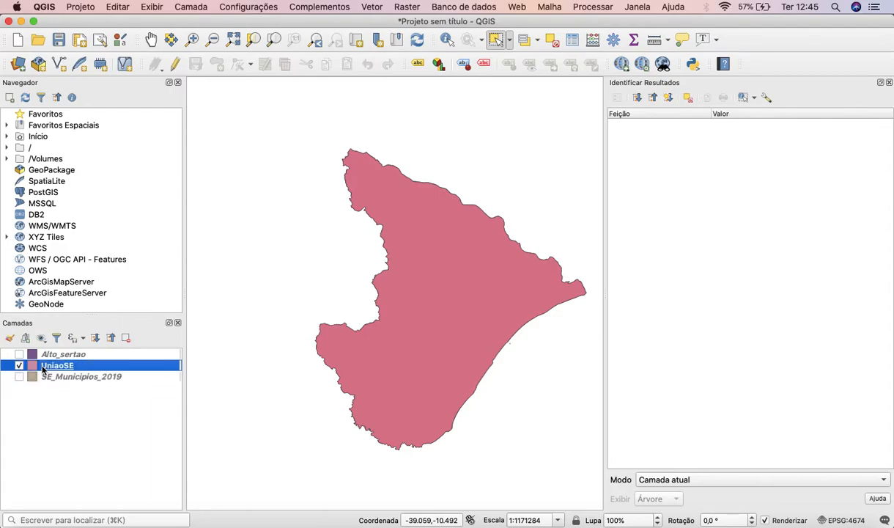
right_click(43, 366)
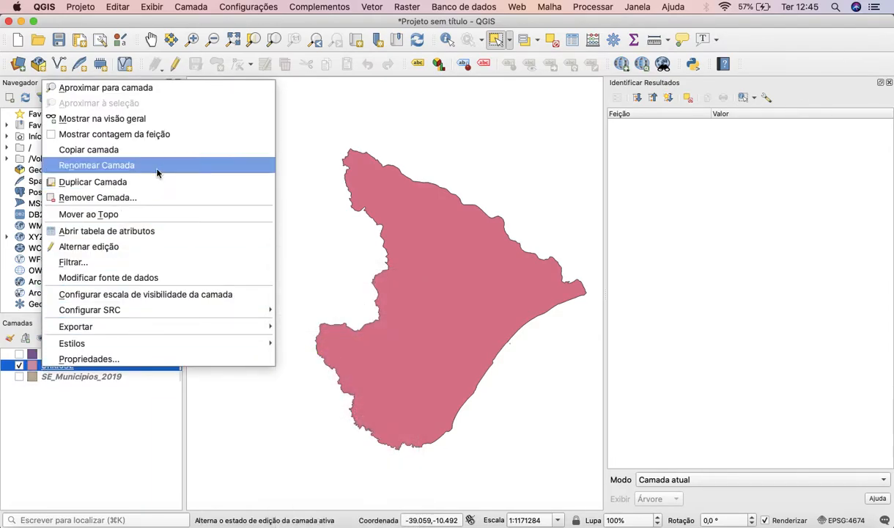
left_click(131, 231)
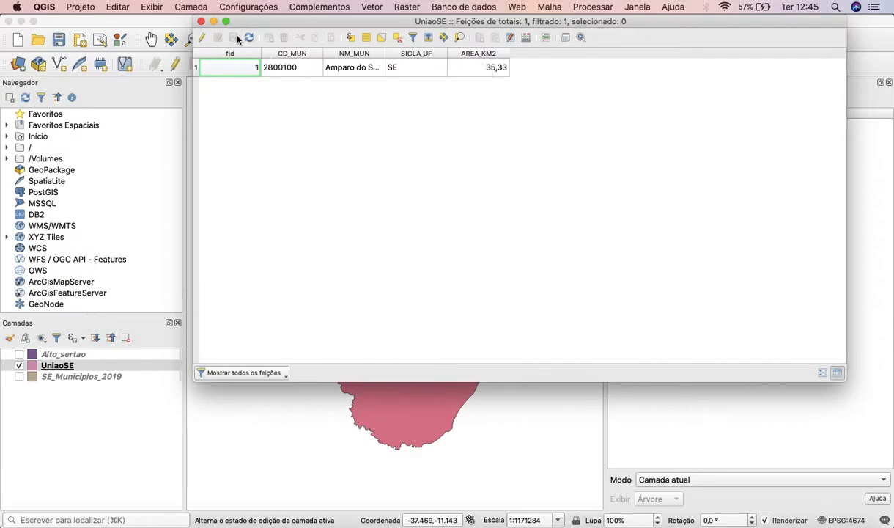
left_click(202, 22)
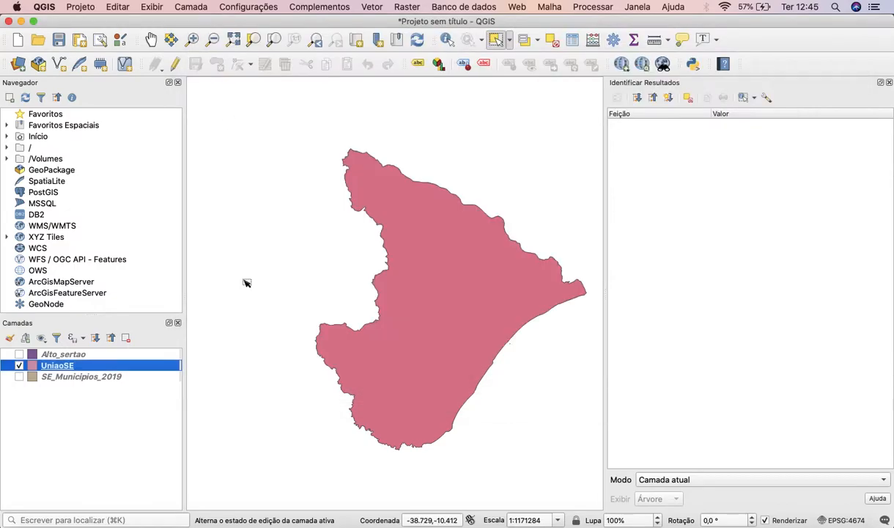
Show SE_Municipios_2019 instead of UniaoSE, make it active and select several of its municipalities one at a time.
left_click(53, 366)
left_click(19, 365)
left_click(19, 376)
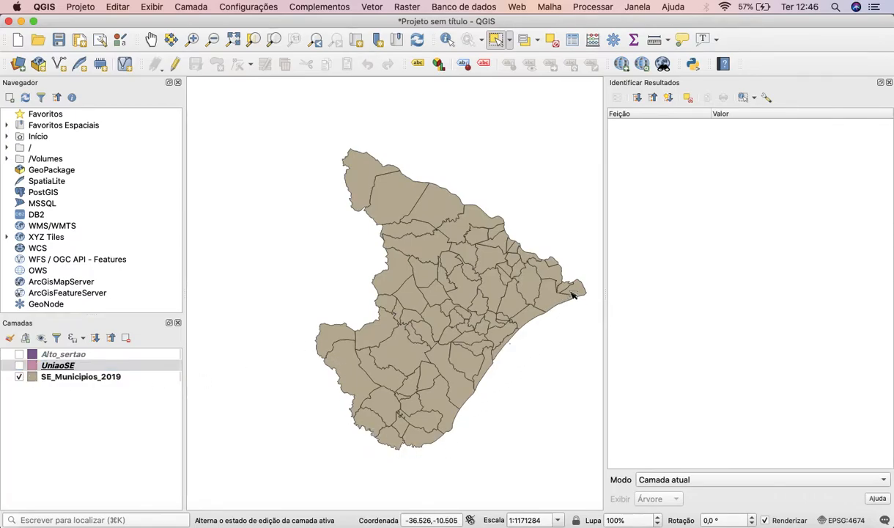
left_click(110, 377)
left_click(398, 355)
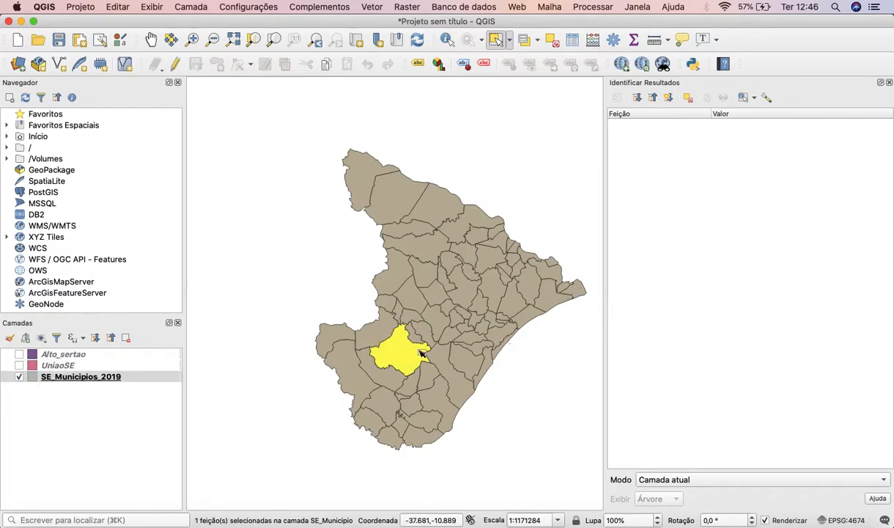
left_click(439, 370)
left_click(464, 359)
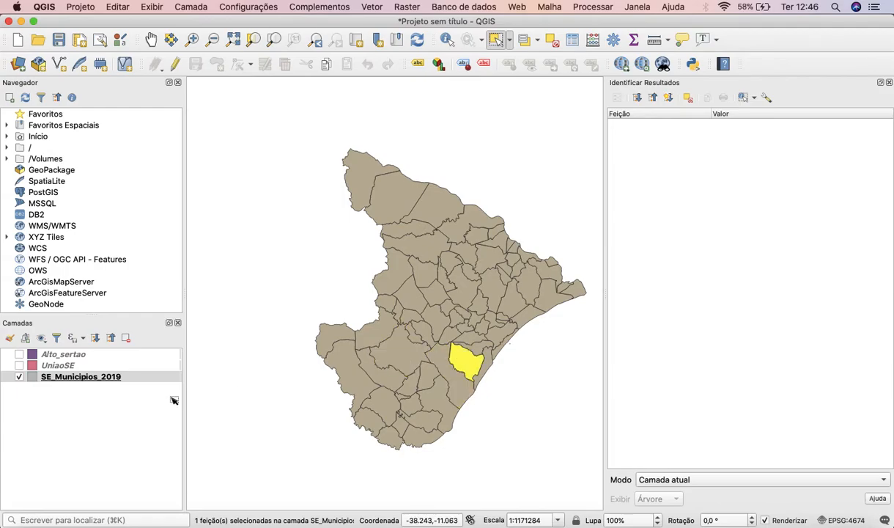
Show UniaoSE above the municipalities, try selecting on the map and clear the SE_Municipios_2019 selection.
left_click(19, 365)
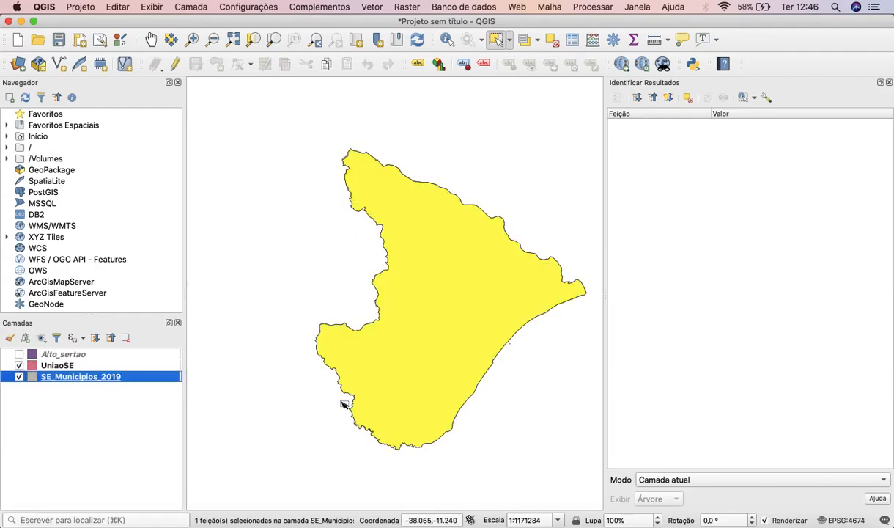
left_click(457, 387)
left_click(260, 252)
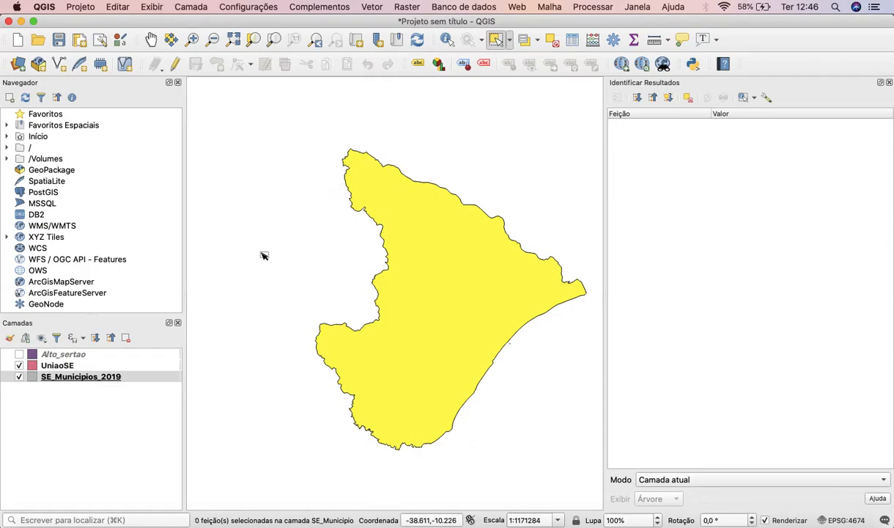
Show Alto_sertao above UniaoSE, select the state polygon in UniaoSE and the northwesternmost municipality in Alto_sertao.
left_click(121, 365)
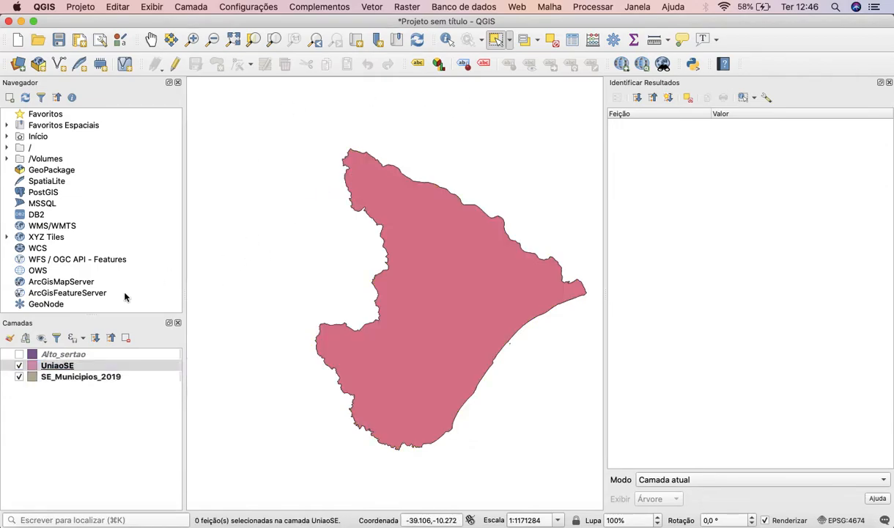
left_click(19, 354)
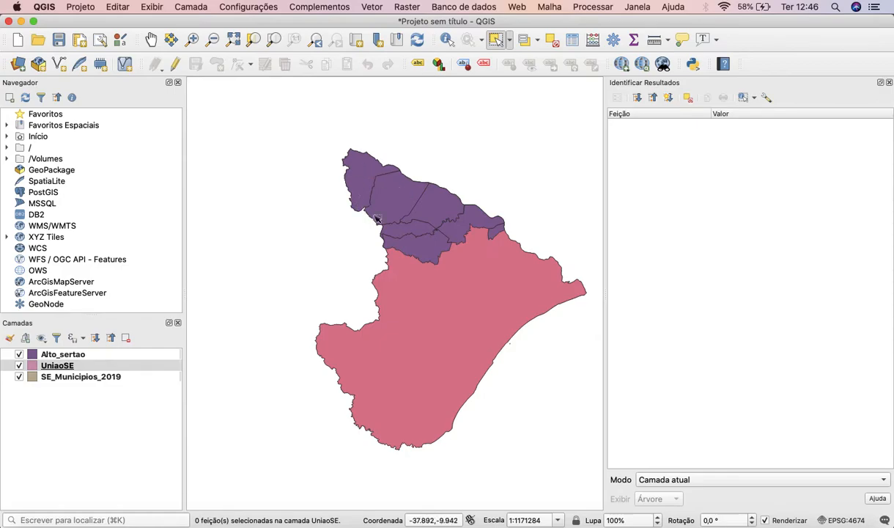
left_click(369, 185)
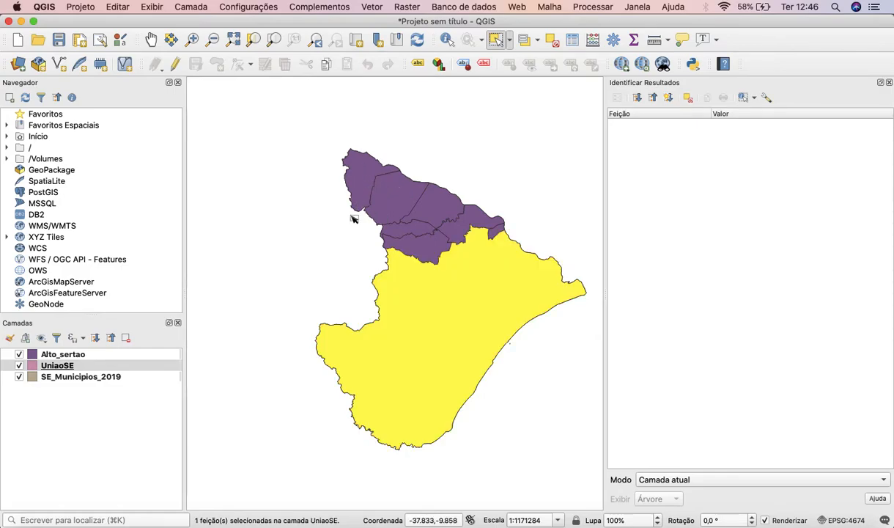
left_click(126, 354)
left_click(352, 183)
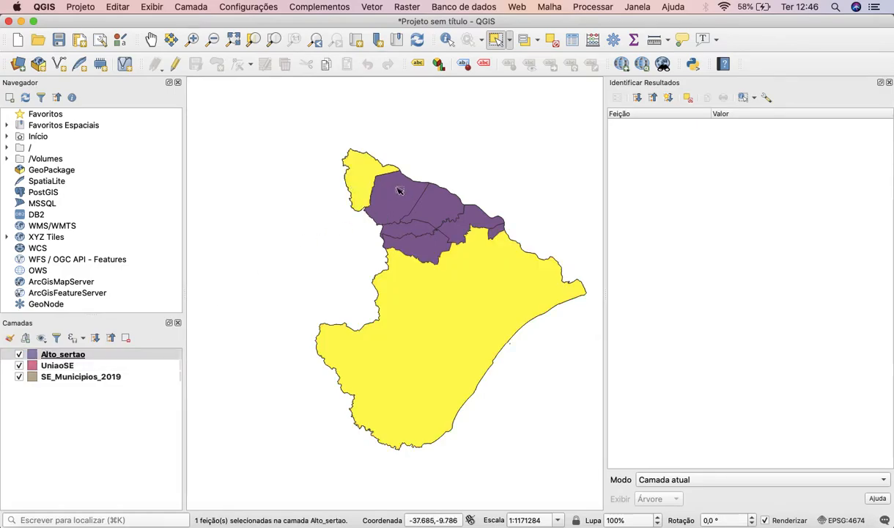
Select a neighbouring Alto_sertao municipality, clear the selections in both layers and select the UniaoSE state polygon again.
left_click(385, 189)
left_click(218, 309)
left_click(120, 365)
left_click(223, 349)
left_click(353, 166)
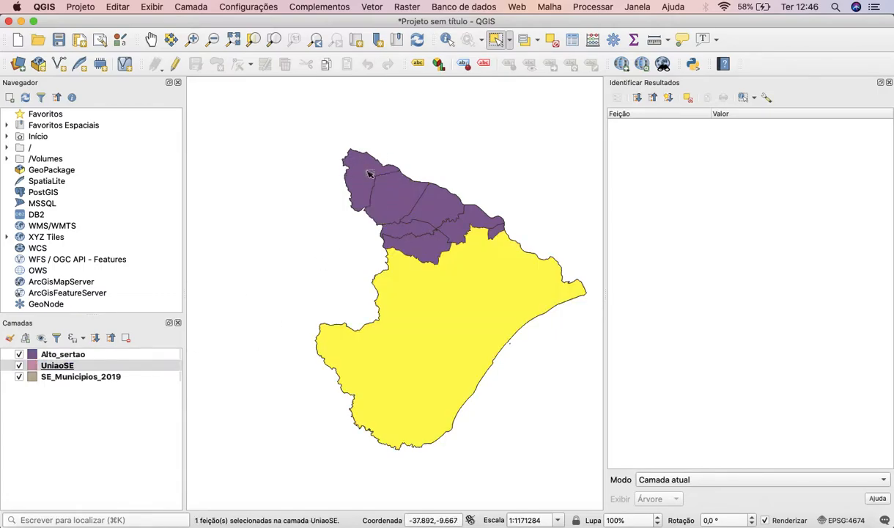
Make Alto_sertao active and select four of its municipalities one at a time.
left_click(147, 354)
left_click(346, 178)
left_click(387, 192)
left_click(436, 206)
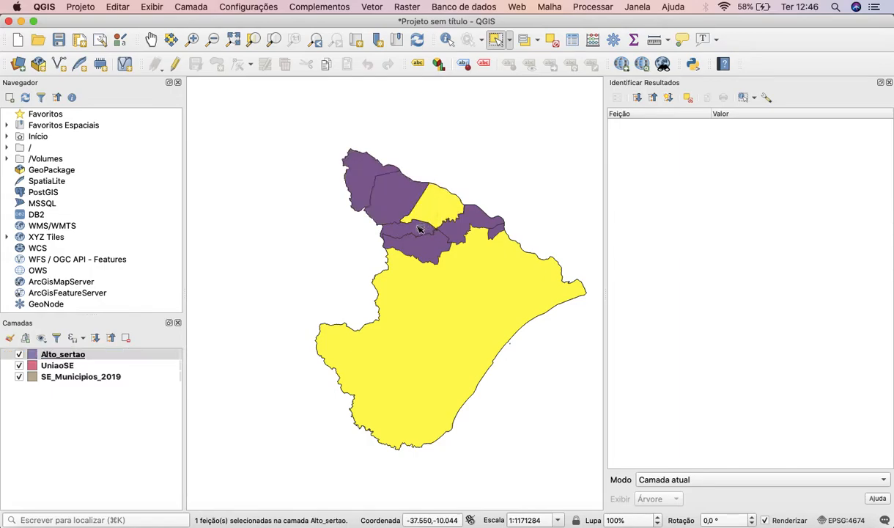
left_click(419, 228)
Compare Alto_sertao alone, over the municipalities and over UniaoSE by switching layer visibility, ending with only UniaoSE shown.
left_click(19, 365)
left_click(19, 376)
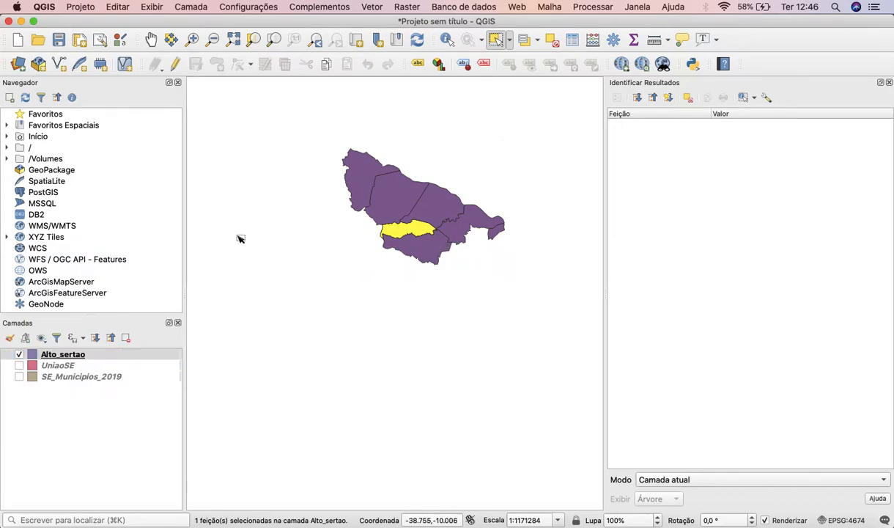
left_click(19, 376)
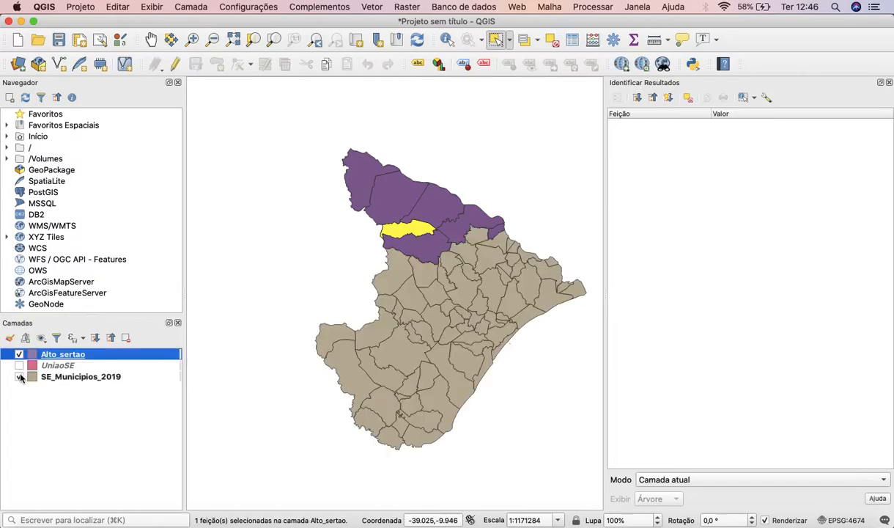
left_click(19, 365)
left_click(19, 376)
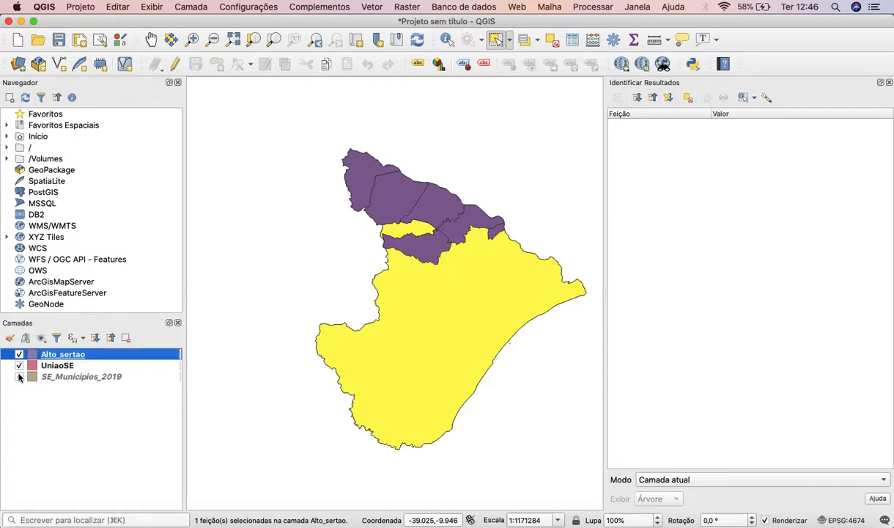
left_click(19, 354)
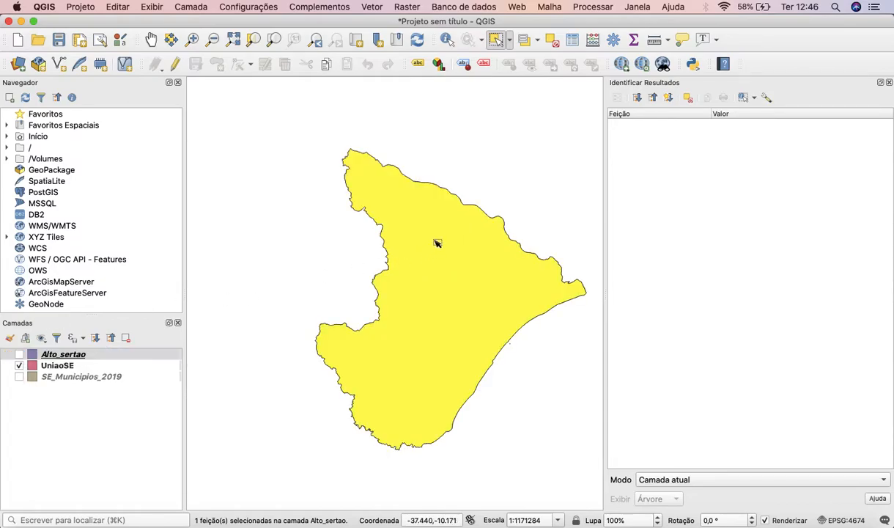
Show Alto_sertao instead of UniaoSE, hide it again, and make SE_Municipios_2019 the only visible and active layer.
left_click(25, 357)
left_click(19, 354)
left_click(19, 365)
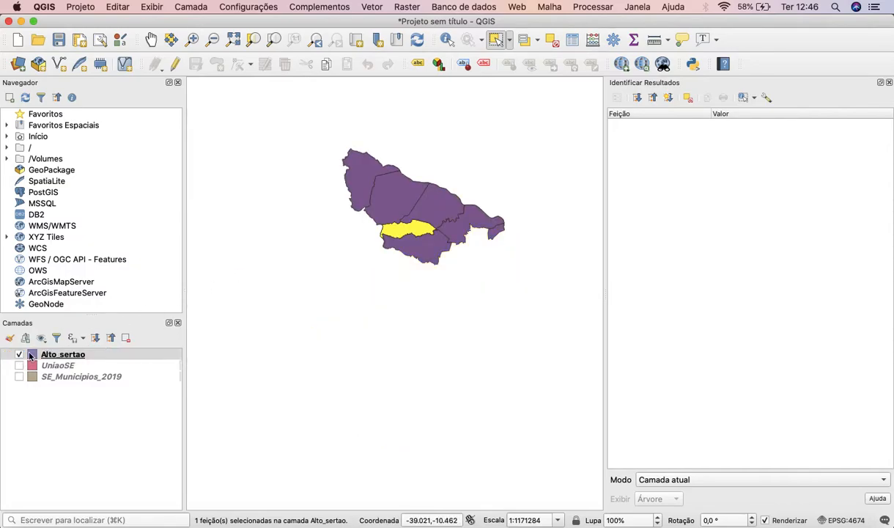
left_click(31, 355)
left_click(18, 355)
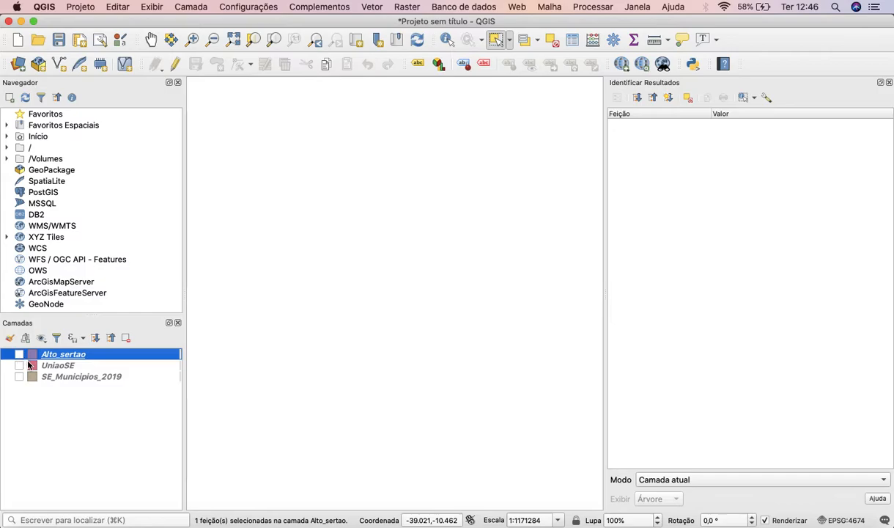
left_click(25, 378)
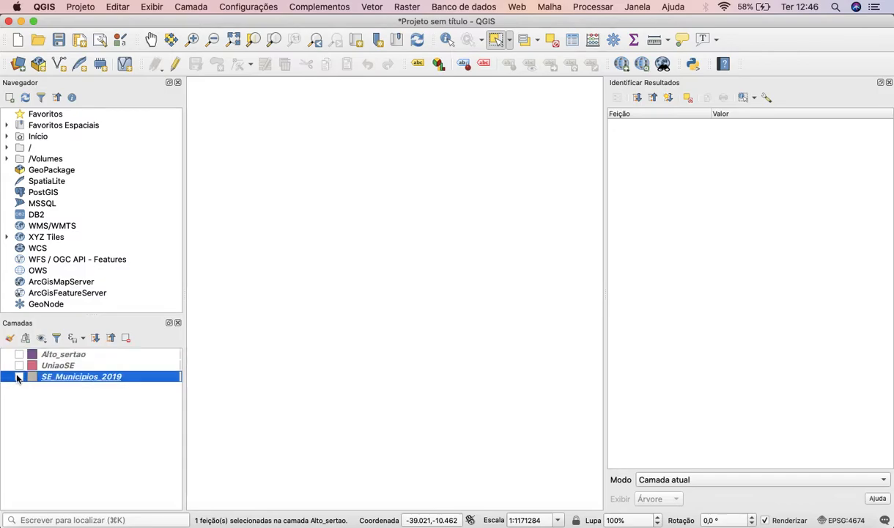
left_click(18, 377)
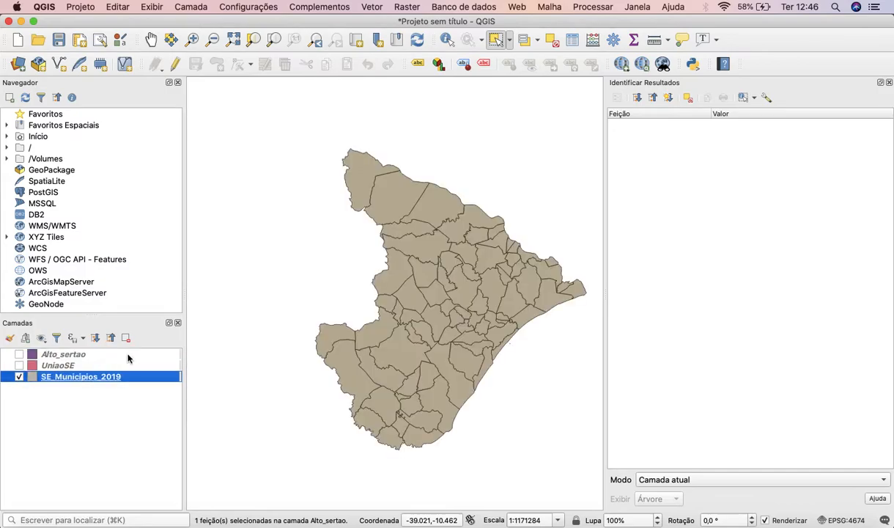
Select the seven Alto Sertão municipalities together in the northwest of SE_Municipios_2019.
left_click(370, 183)
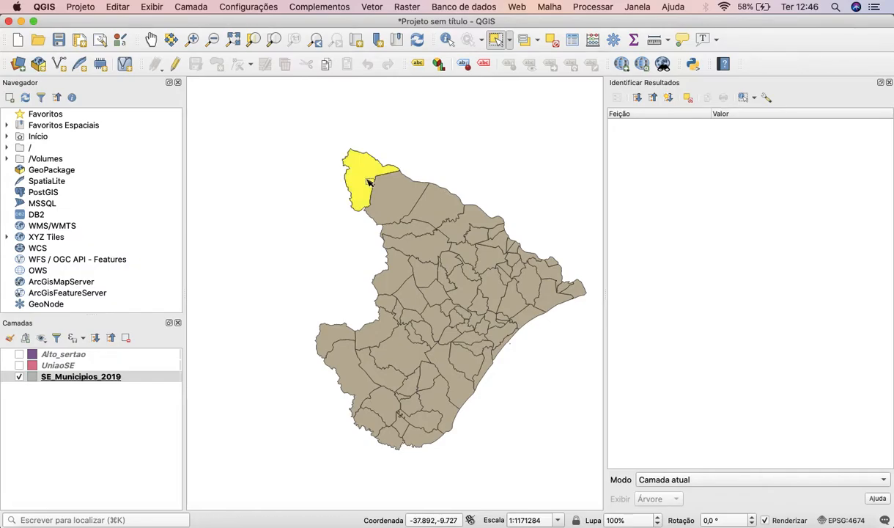
key("ctrl")
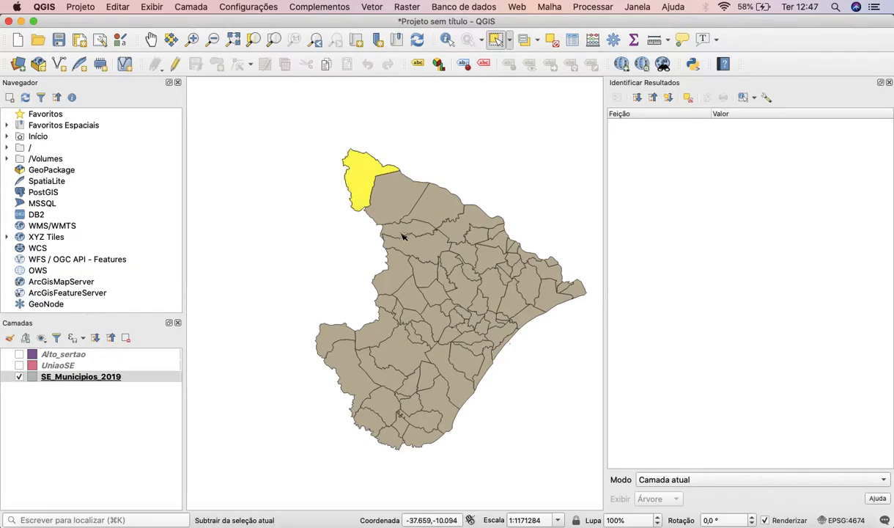
left_click(383, 208, "ctrl")
left_click(414, 232, "ctrl")
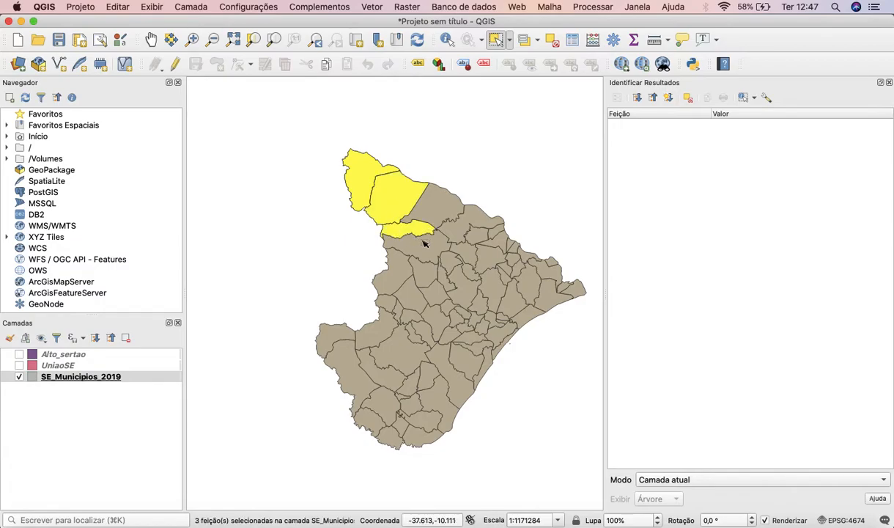
left_click(423, 245, "ctrl")
left_click(444, 222, "ctrl")
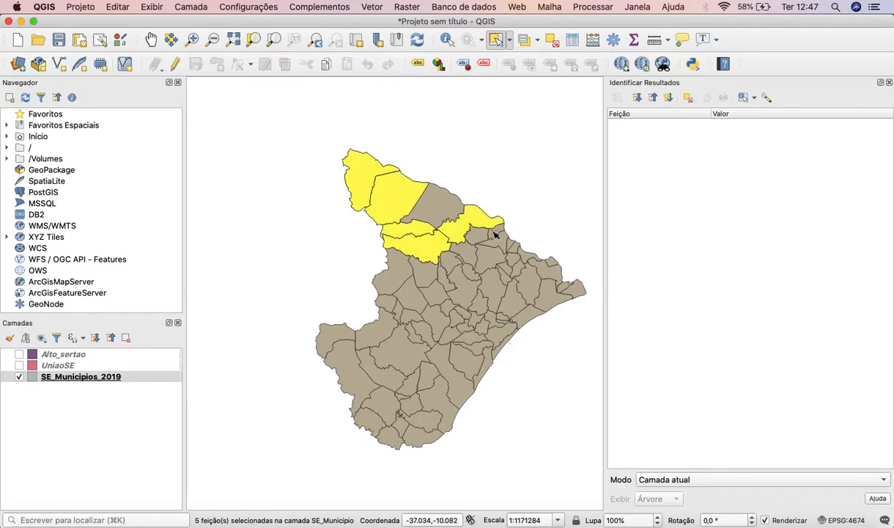
left_click(495, 233, "ctrl")
left_click(429, 208, "ctrl")
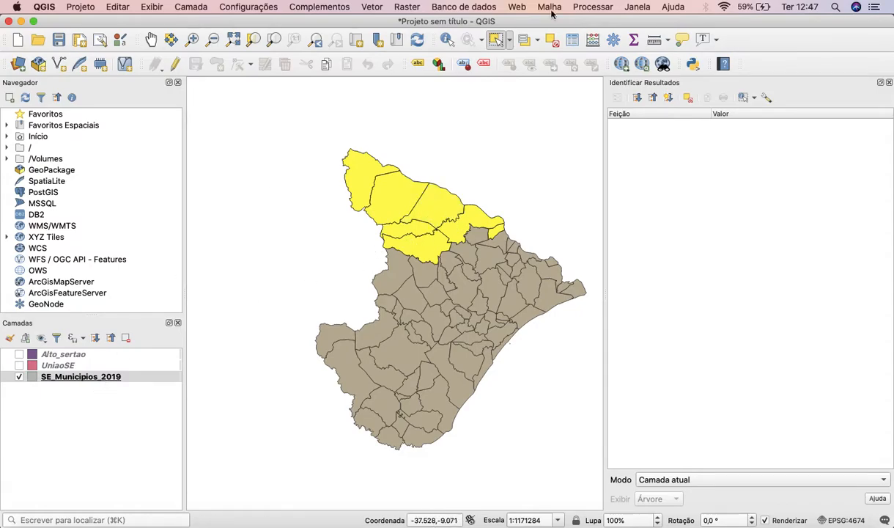
Start the Dissolve (Dissolver) geoprocessing tool with SE_Municipios_2019 as the input layer.
left_click(371, 7)
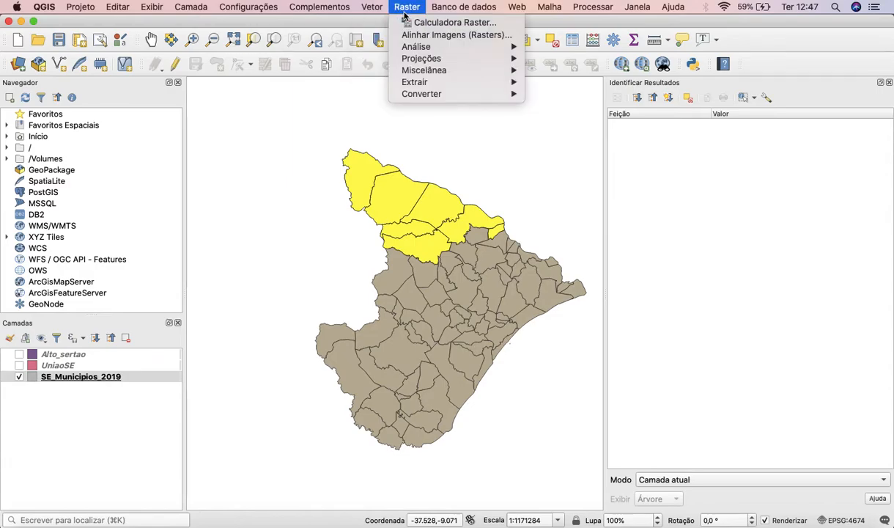
mouse_move(402, 23)
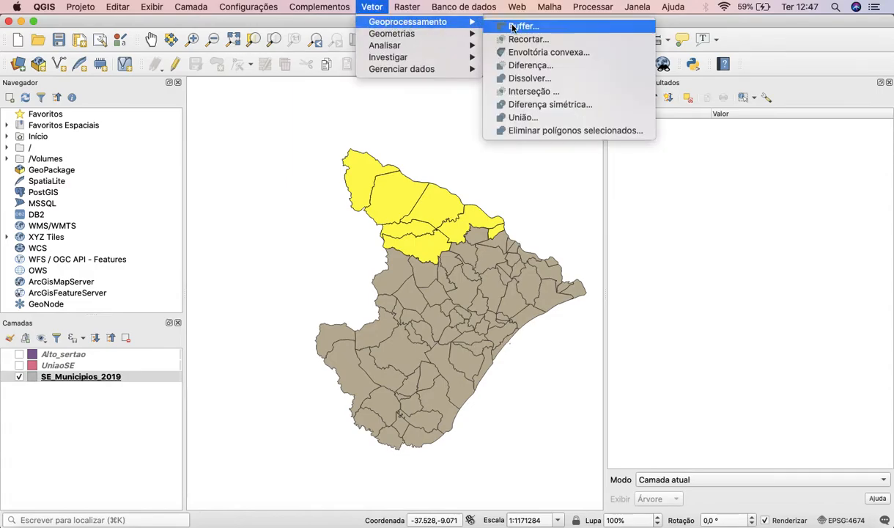
left_click(543, 79)
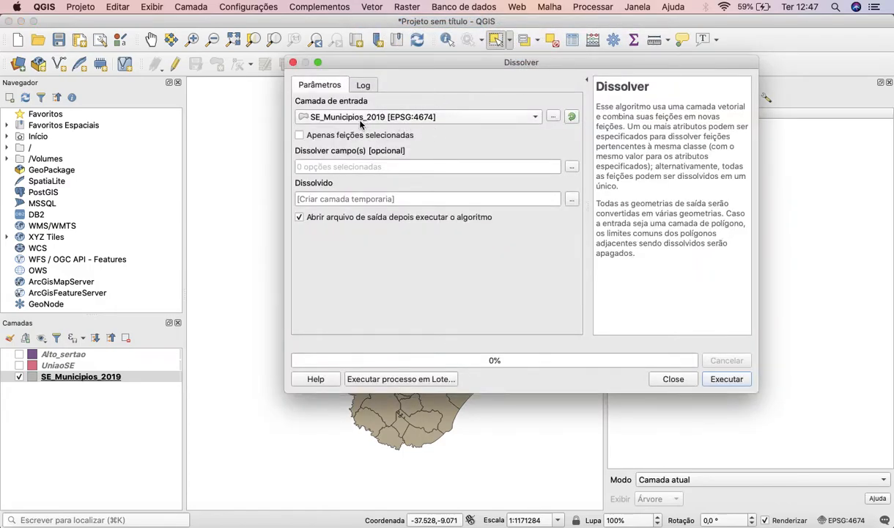
left_click(388, 118)
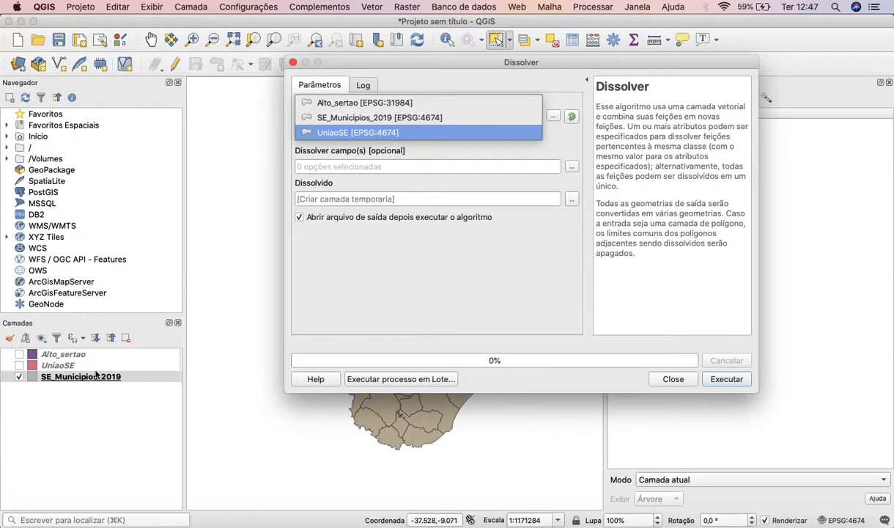
left_click(359, 119)
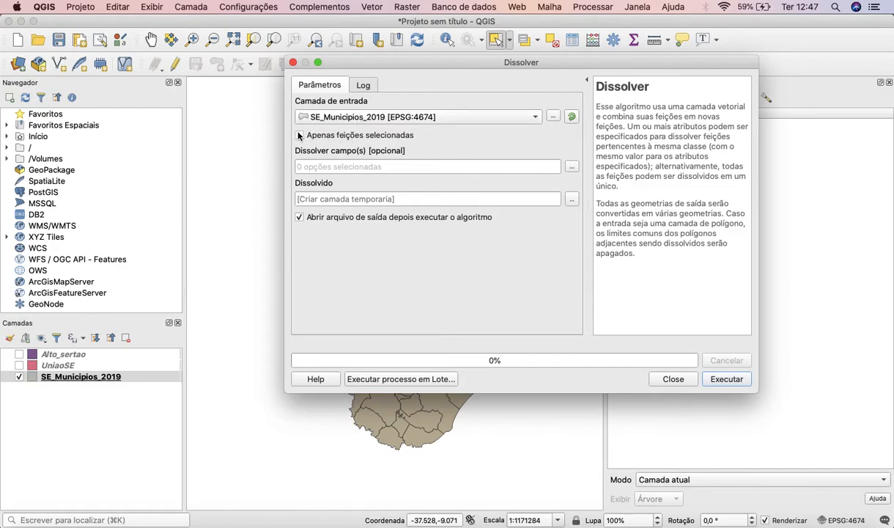
Restrict the dissolve to selected features only and choose SIGLA_UF as the dissolve field.
left_click(300, 137)
left_click(571, 167)
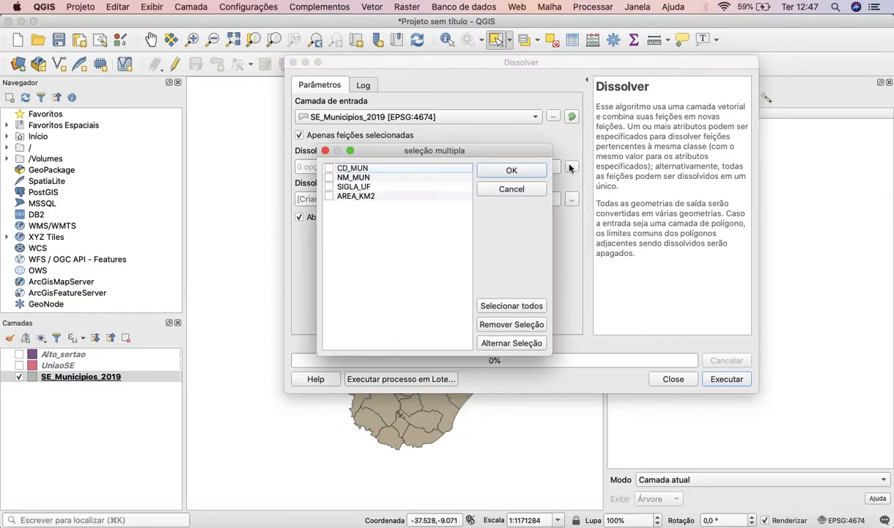
left_click(401, 186)
left_click(328, 187)
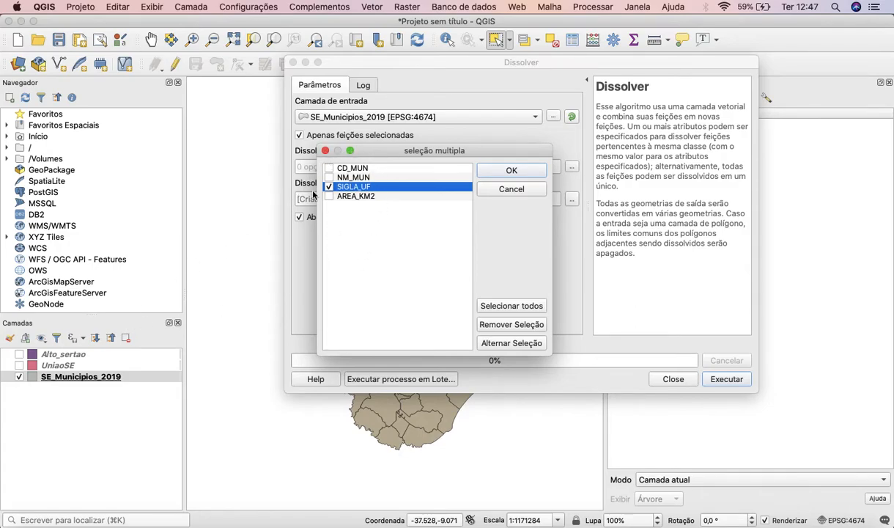
left_click(506, 171)
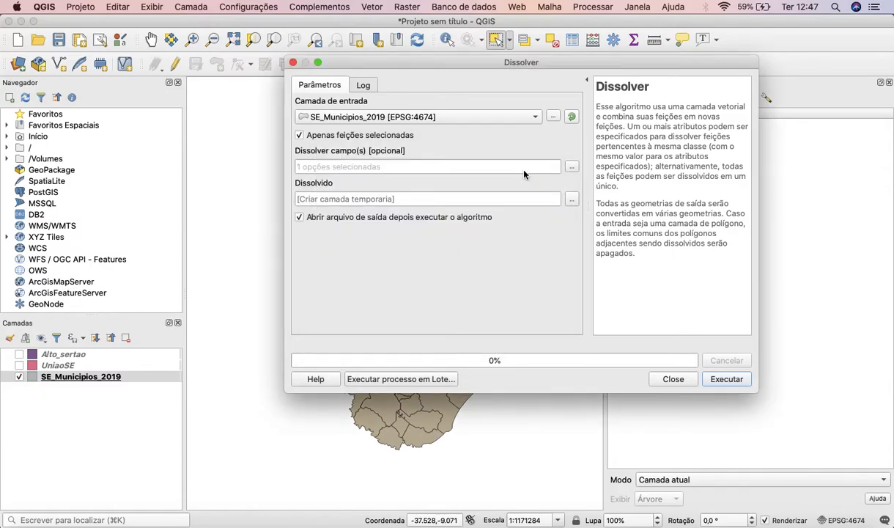
Set the dissolved output to a GeoPackage file named UniaoAltoSertao in the aula10nov folder.
left_click(572, 200)
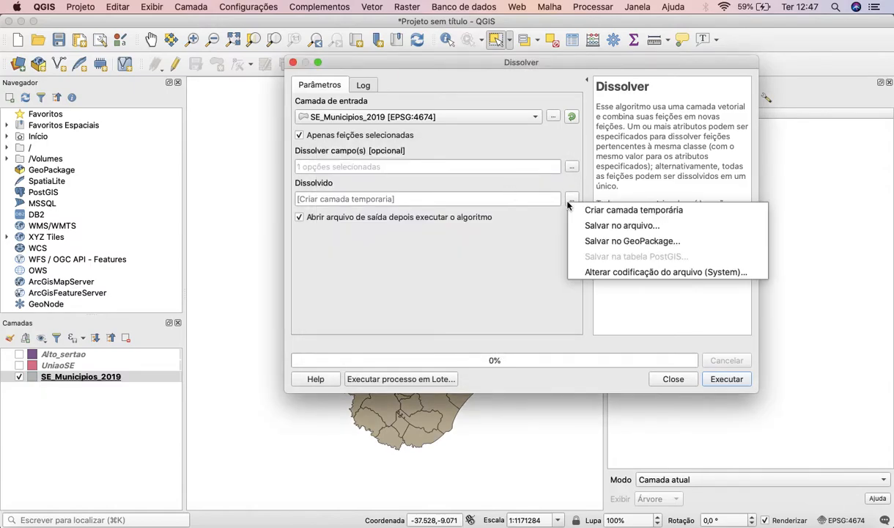
left_click(613, 225)
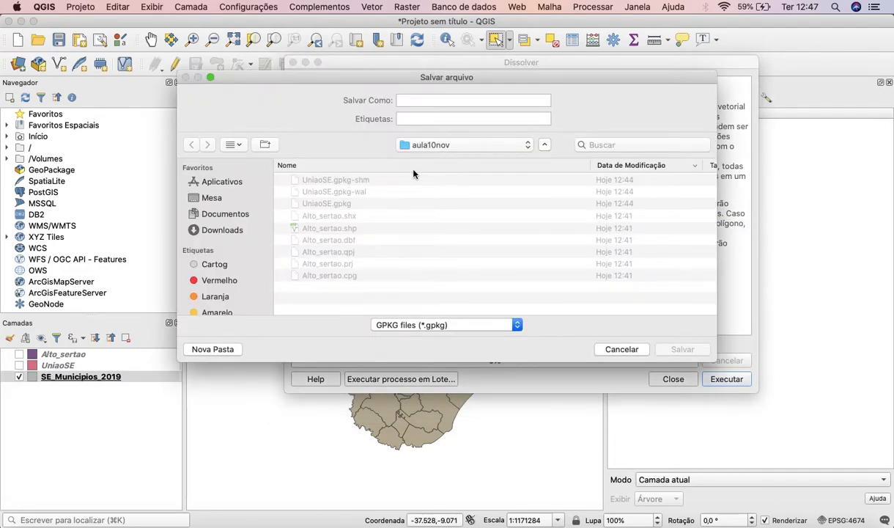
left_click(406, 101)
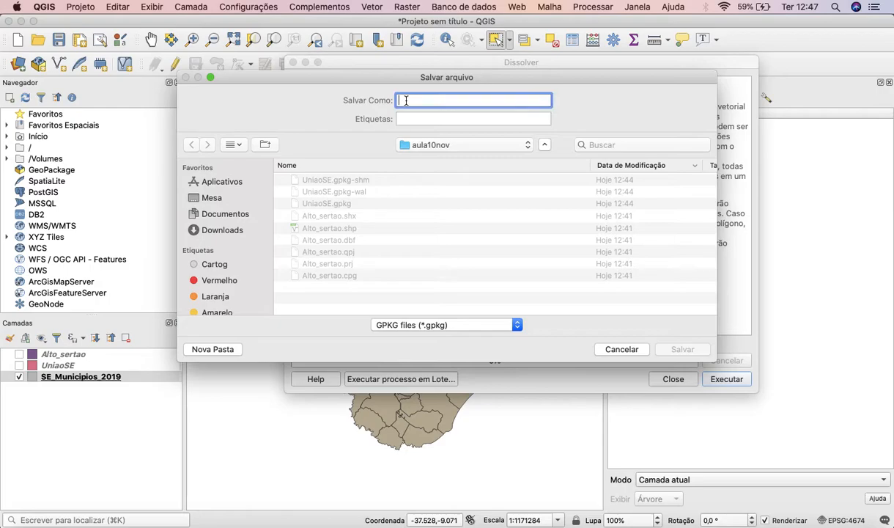
type("UniaoAltoSertao")
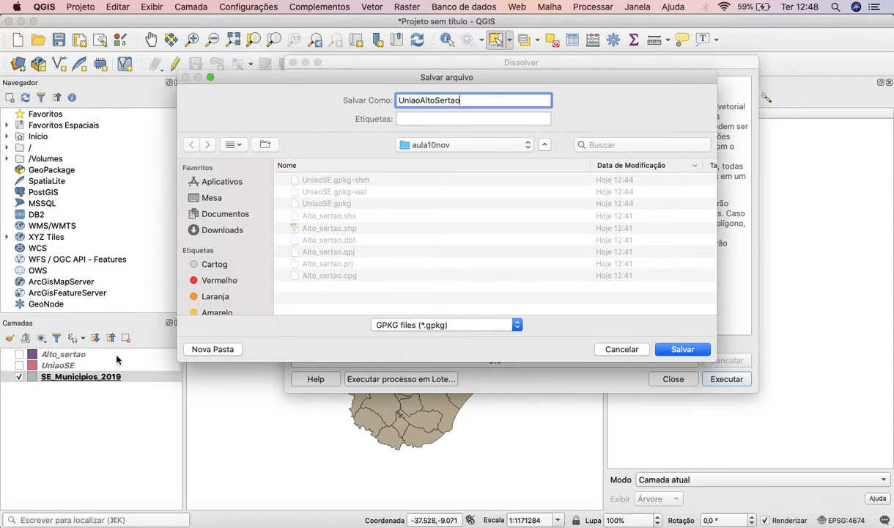
left_click(681, 349)
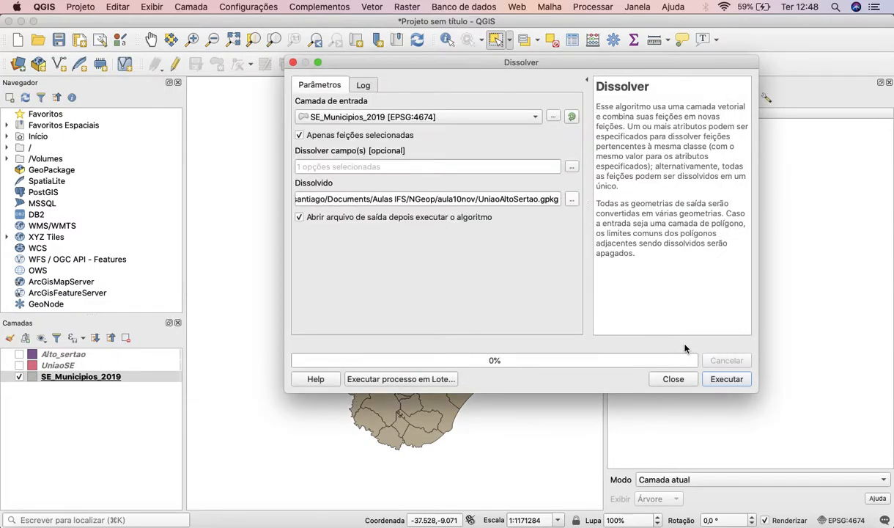
Run the dissolve, close its dialog and switch the UniaoAltoSertao layer off and on to check it.
left_click(714, 380)
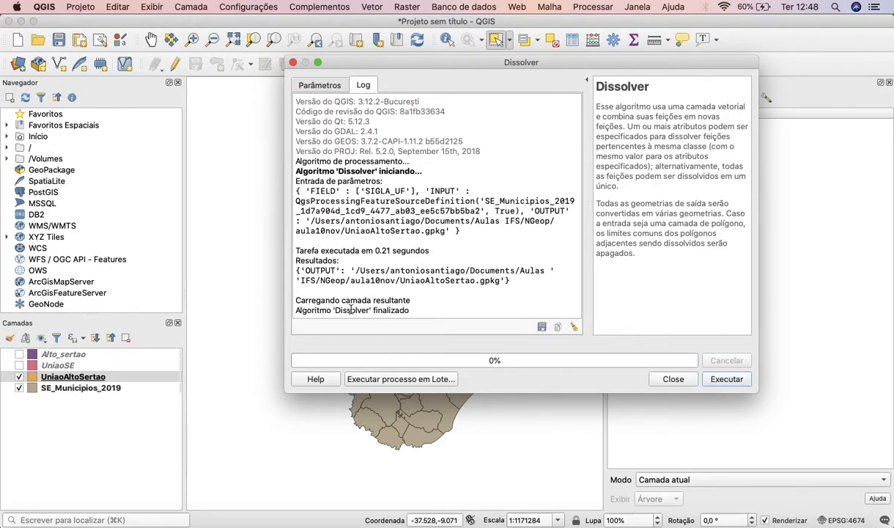
left_click(672, 379)
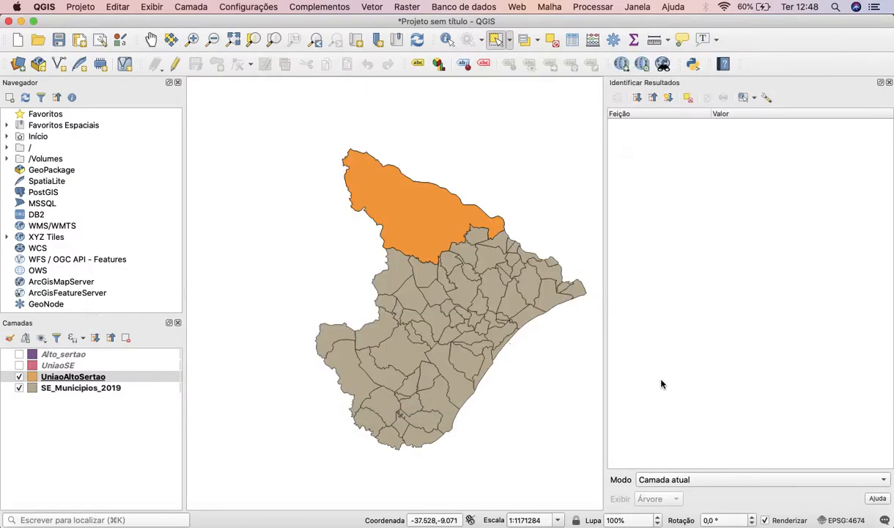
left_click(19, 377)
left_click(19, 377)
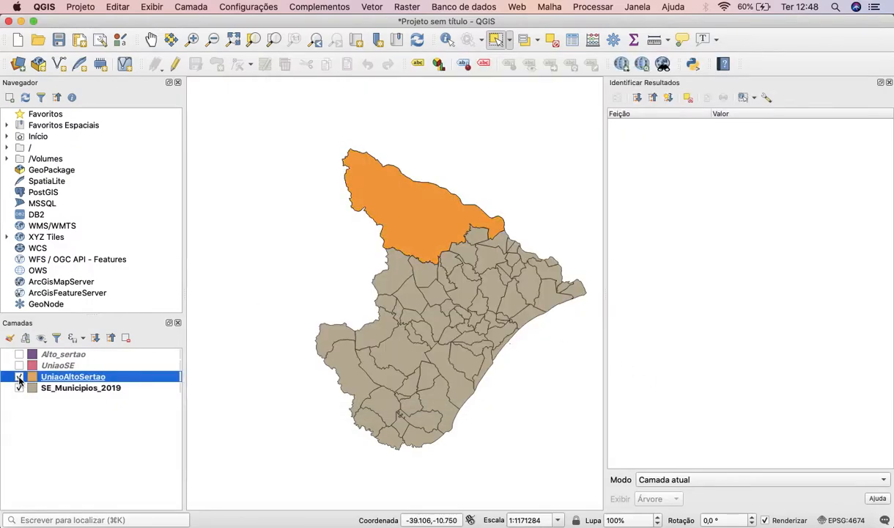
Hide SE_Municipios_2019 and UniaoAltoSertao, display only the Alto_sertao layer and clear its selected municipality.
left_click(20, 388)
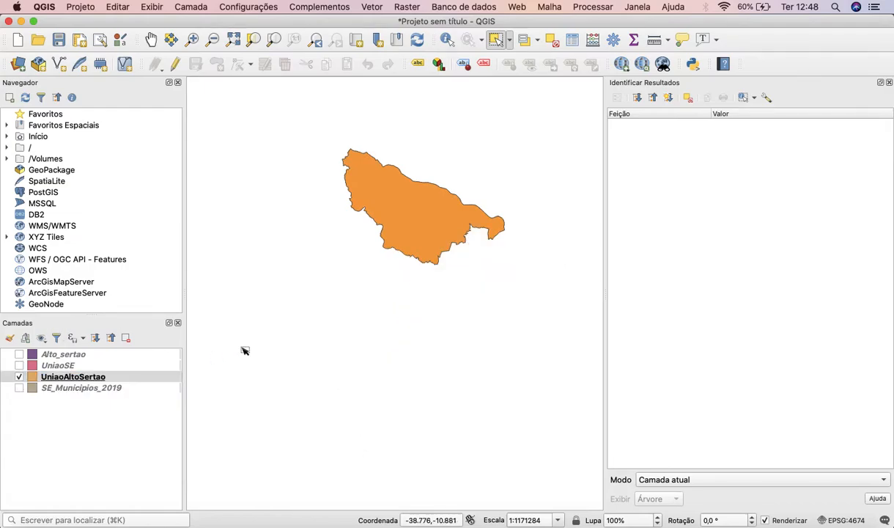
left_click(67, 356)
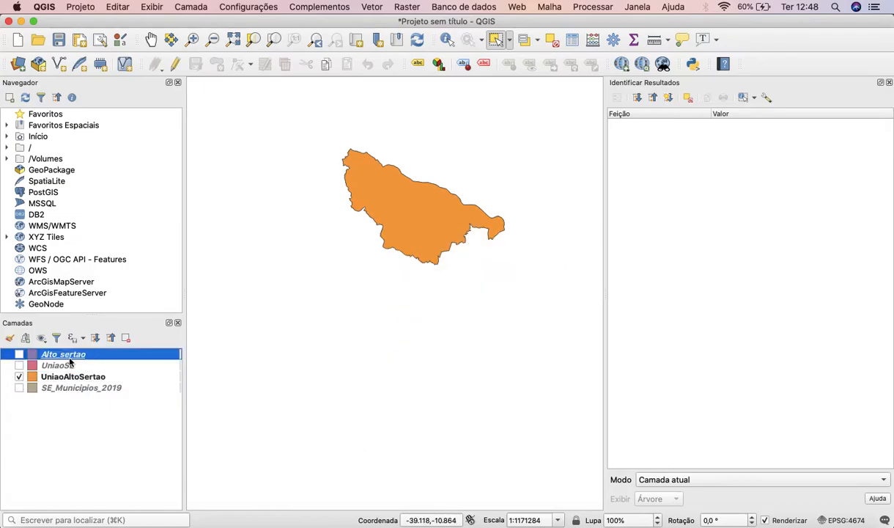
left_click(19, 377)
left_click(19, 355)
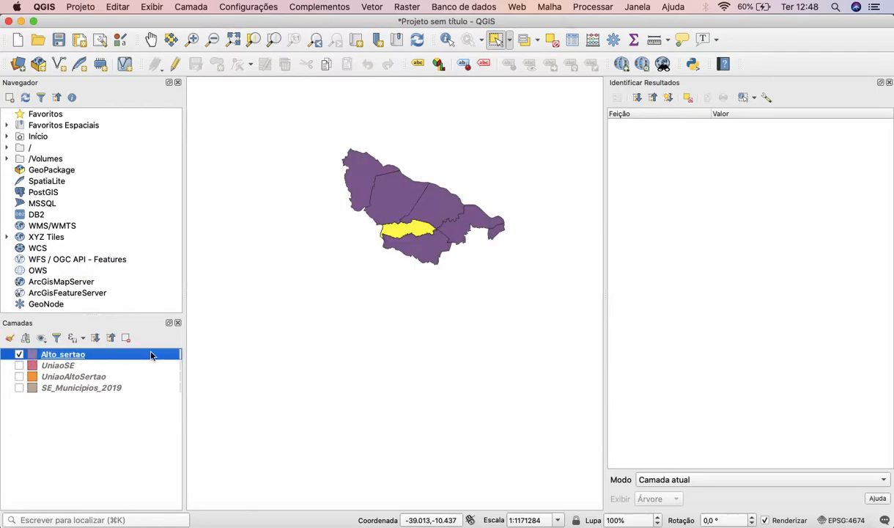
left_click(308, 273)
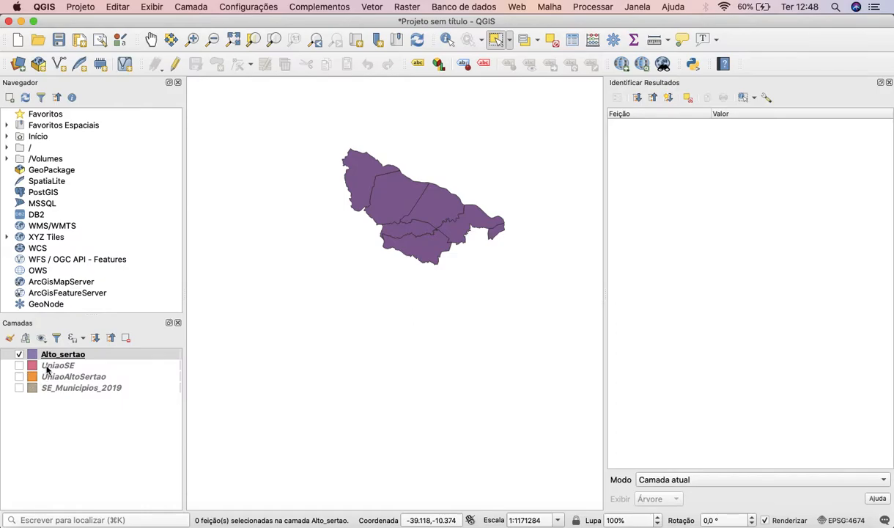
Move UniaoAltoSertao directly below Alto_sertao in the layer order and test selecting the northwesternmost Alto_sertao municipality, clearing the selection again.
mouse_move(51, 376)
left_mouse_down()
mouse_move(55, 358)
mouse_move(46, 359)
left_mouse_up()
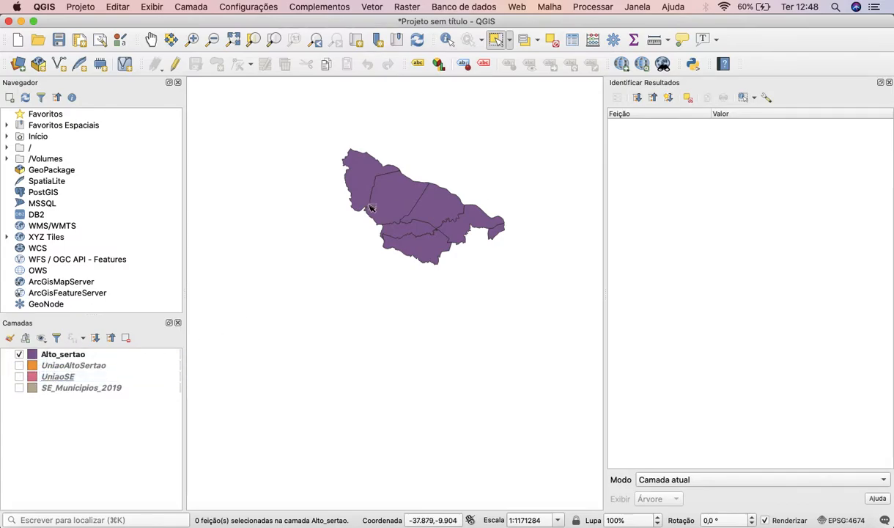
left_click(62, 354)
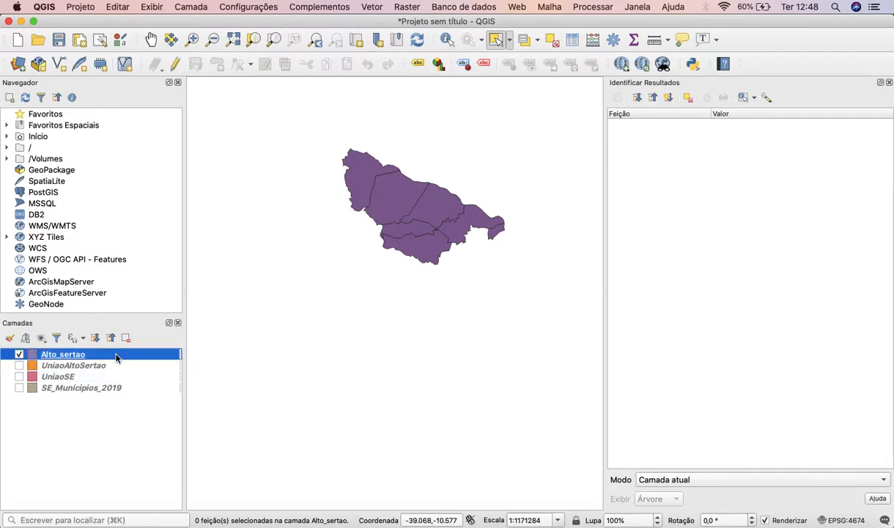
left_click(359, 168)
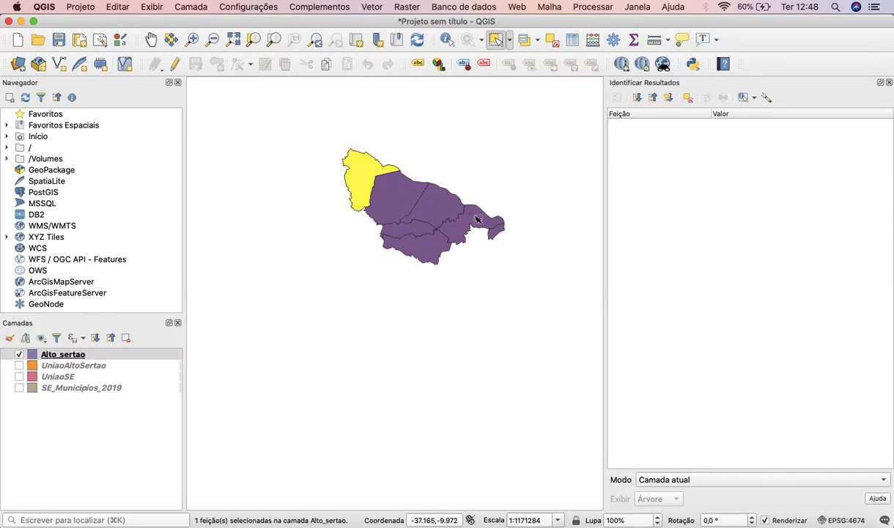
left_click(29, 364)
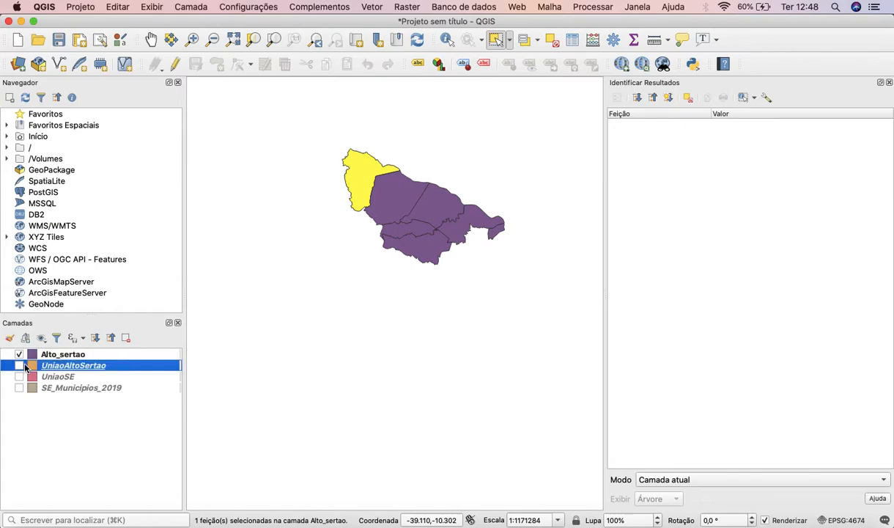
left_click(86, 353)
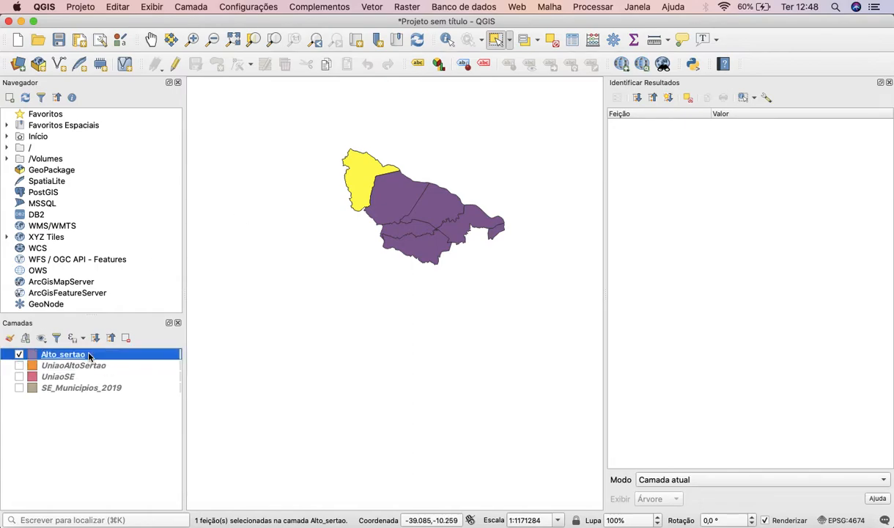
left_click(342, 237)
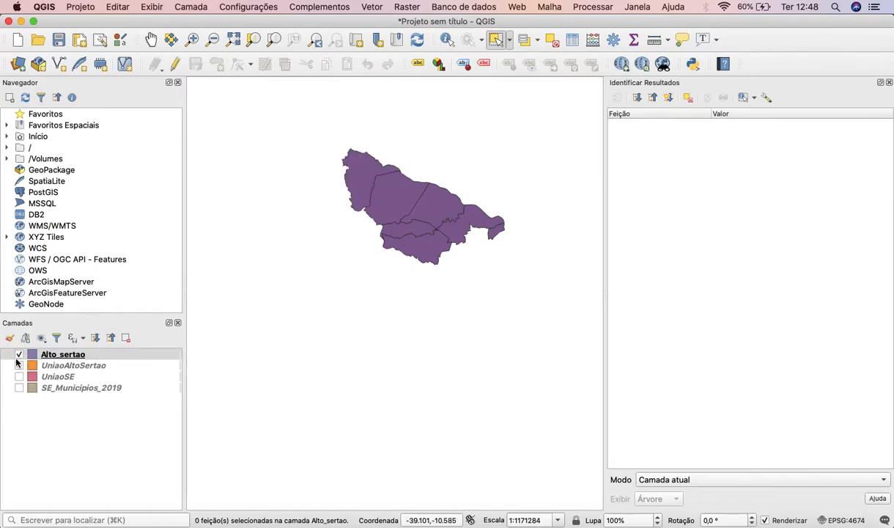
Show UniaoAltoSertao in place of Alto_sertao and test selecting its merged polygon, clearing the selection again.
left_click(19, 365)
left_click(19, 354)
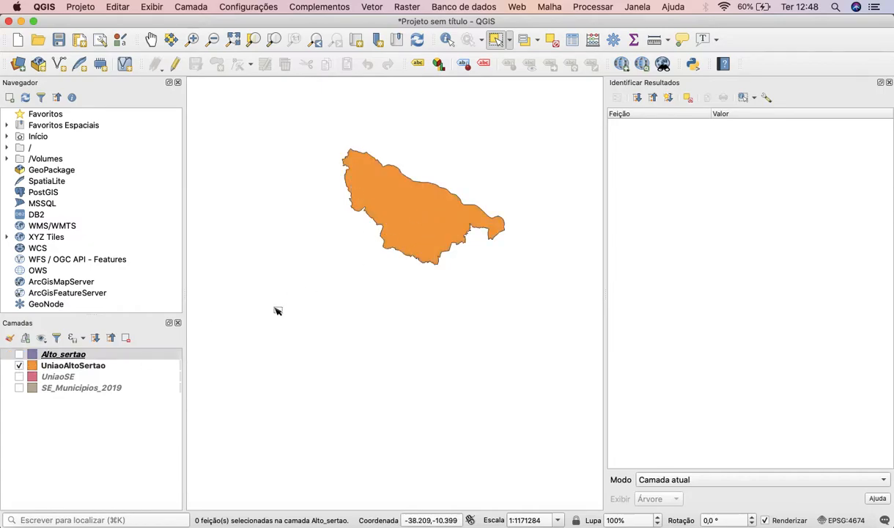
left_click(145, 365)
left_click(428, 223)
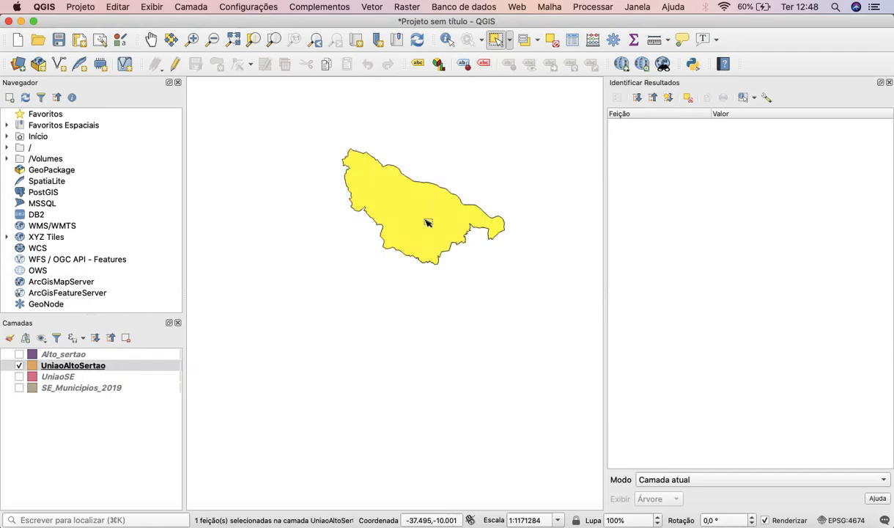
left_click(365, 274)
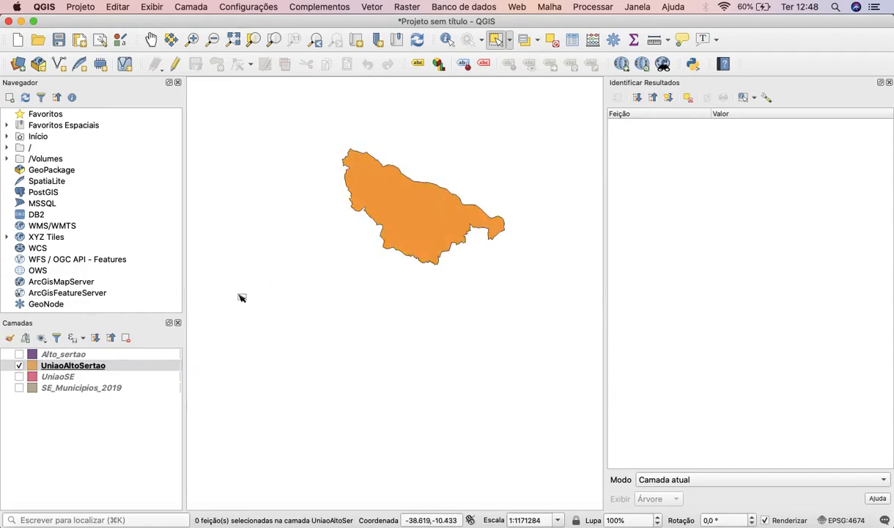
Open the attribute table of UniaoAltoSertao, review its dissolved record and close the table.
right_click(123, 370)
left_click(182, 230)
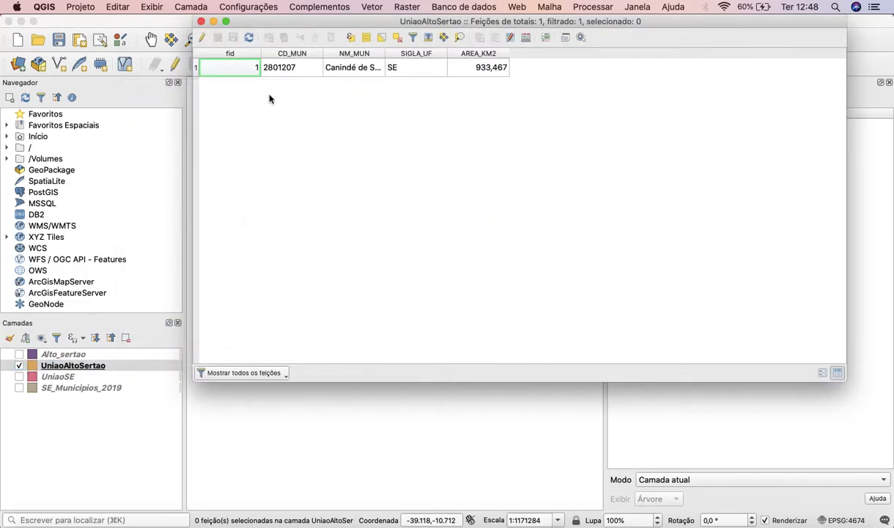
left_click(200, 22)
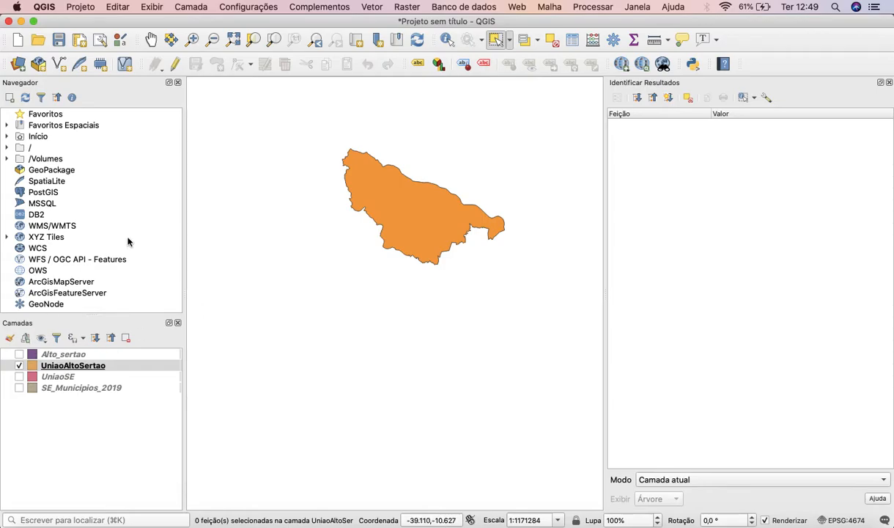
Switch to Chrome to examine the Pinterest map of Sergipe's territories and municipalities, and return to QGIS.
key("ctrl+Up")
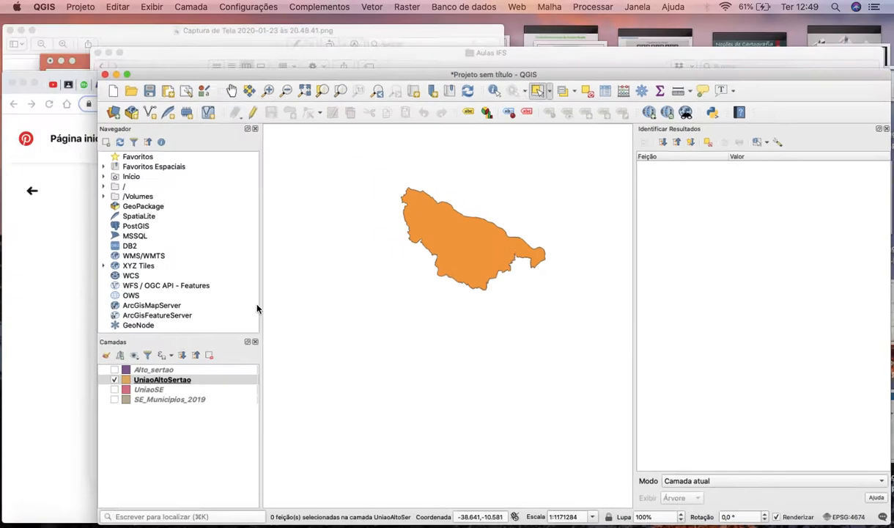
left_click(246, 375)
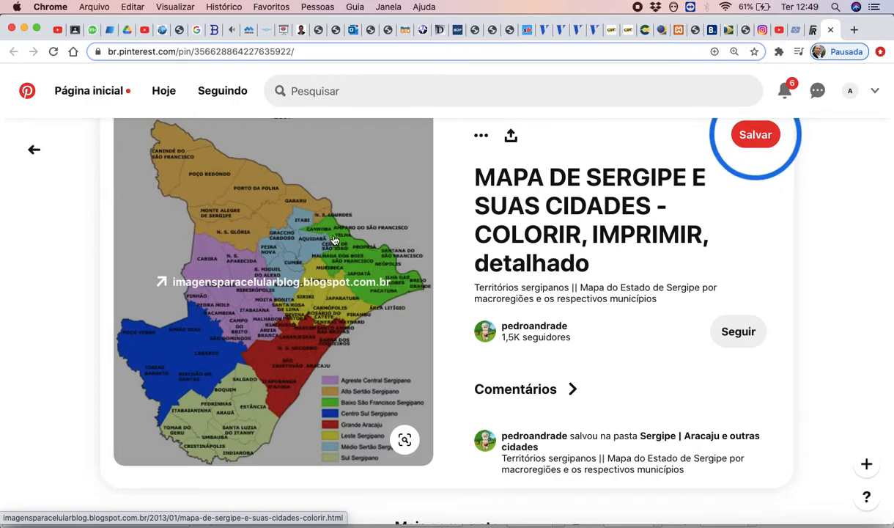
key("ctrl+Up")
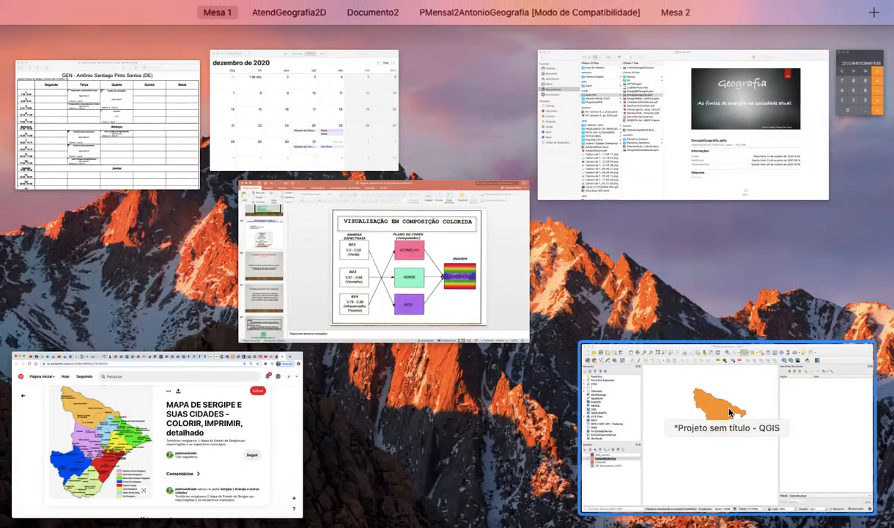
left_click(709, 414)
Show the SE_Municipios_2019 layer again and identify its municipality bordering the eastern tip of UniaoAltoSertao.
left_click(20, 389)
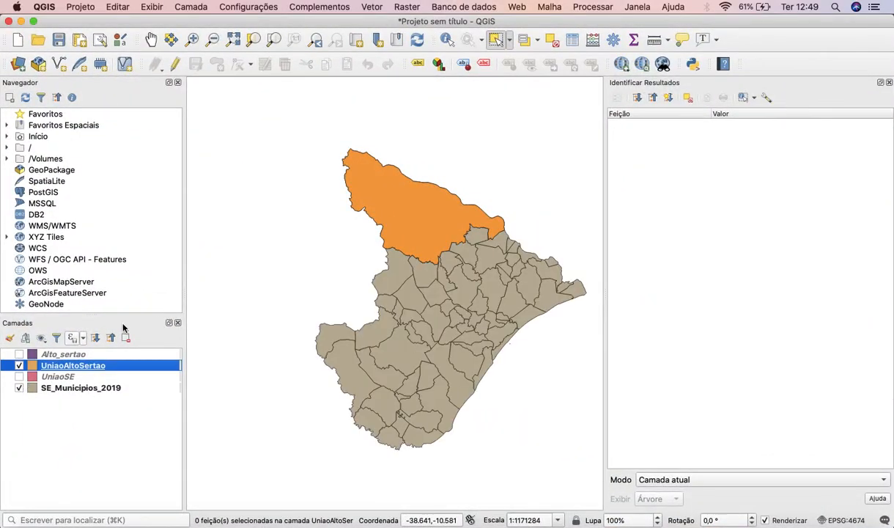
scroll(546, 258, "up", 5)
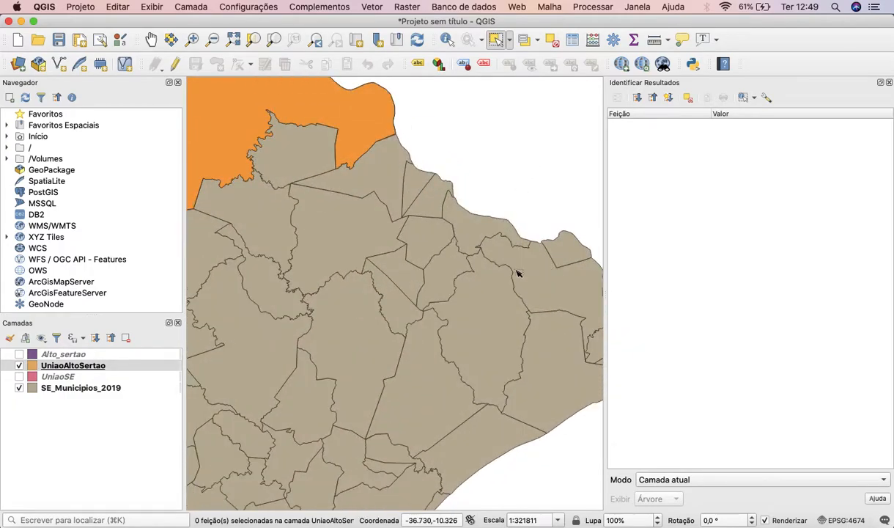
left_click(151, 39)
left_click_drag(405, 239, 386, 210)
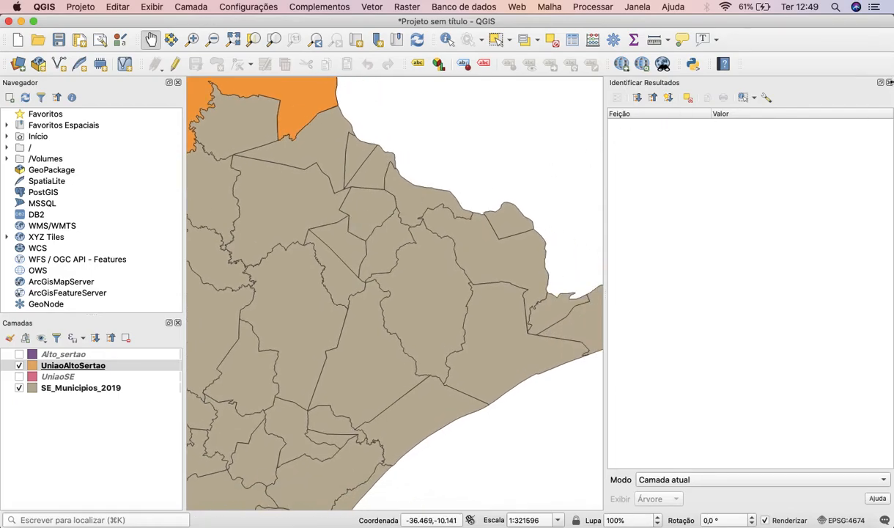
left_click(890, 82)
left_click(448, 41)
left_click(478, 152)
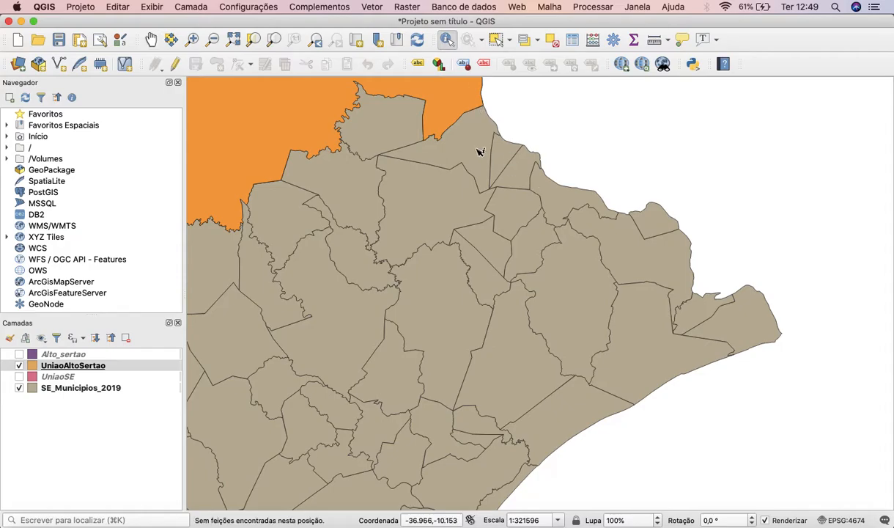
left_click(41, 388)
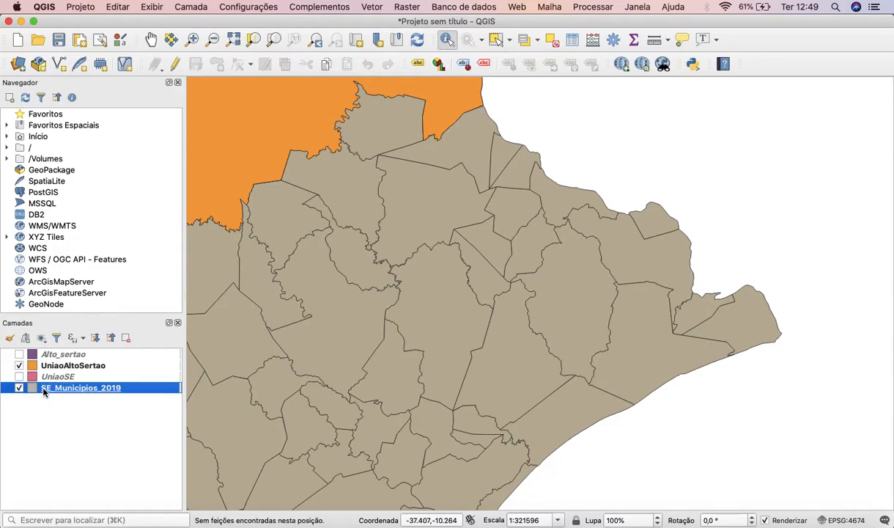
left_click(465, 144)
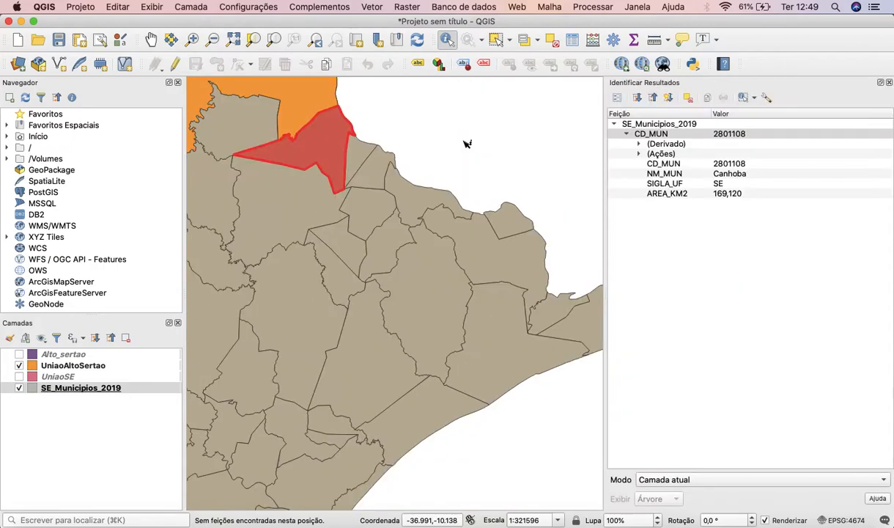
Identify the adjoining SE_Municipios_2019 municipalities one by one southward towards the coast to check their names.
left_click(323, 198)
left_click(358, 209)
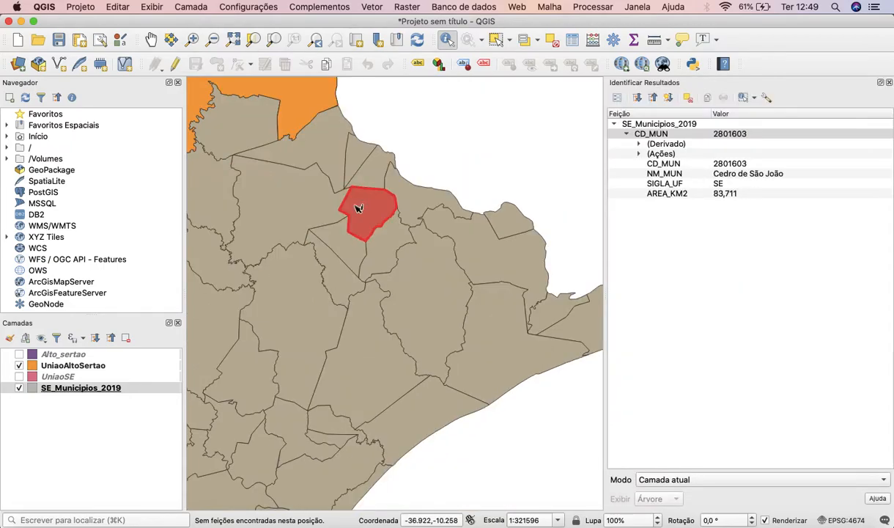
left_click(346, 246)
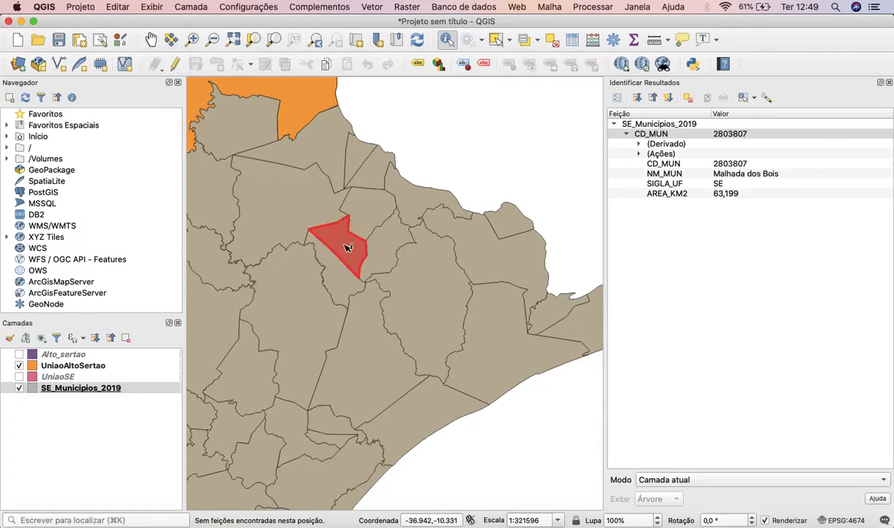
left_click(353, 288)
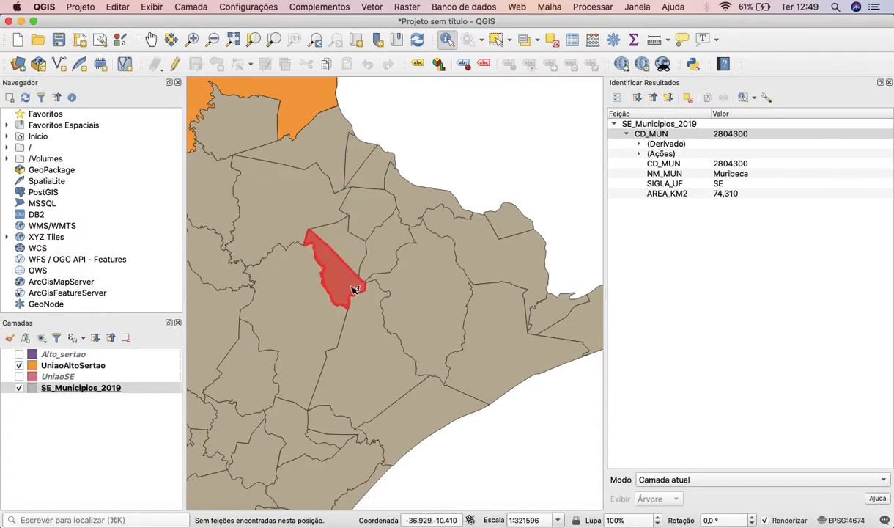
left_click(364, 323)
Switch to Chrome to compare the municipalities with the Baixo São Francisco Sergipano area on the territory map, and return to QGIS.
key("ctrl+Up")
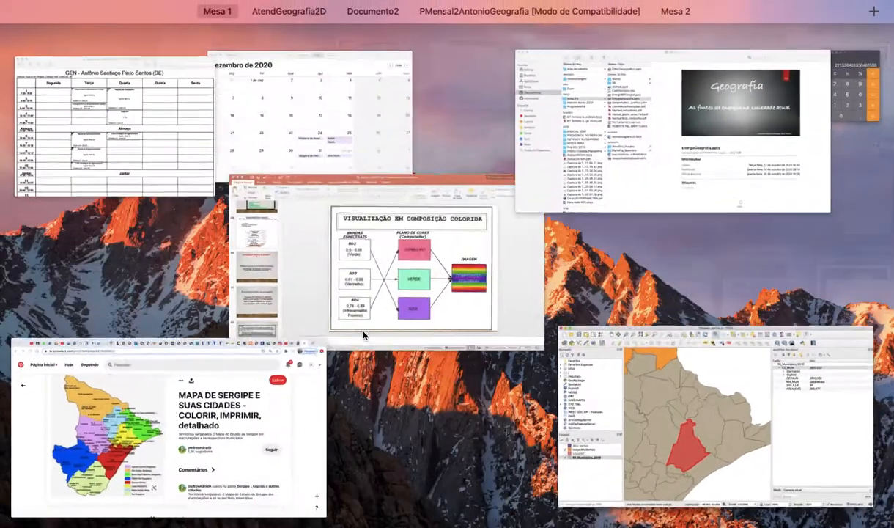
left_click(101, 455)
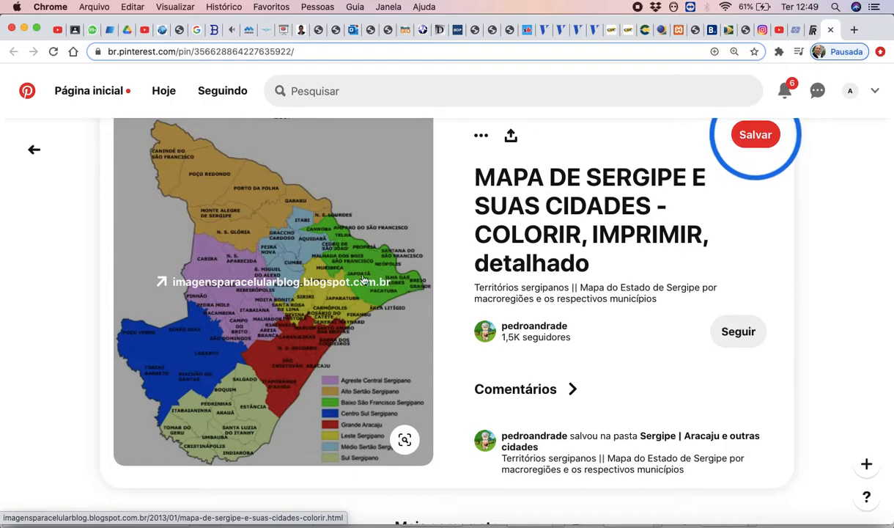
key("ctrl+Up")
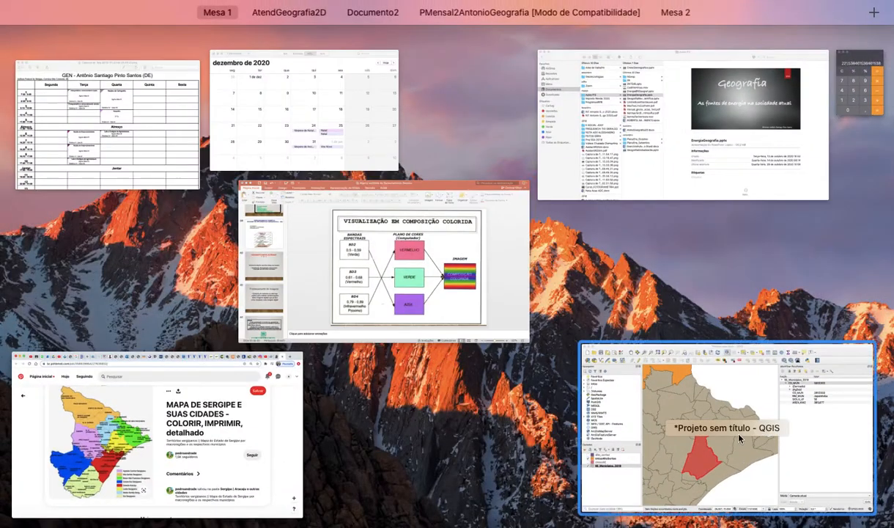
left_click(731, 459)
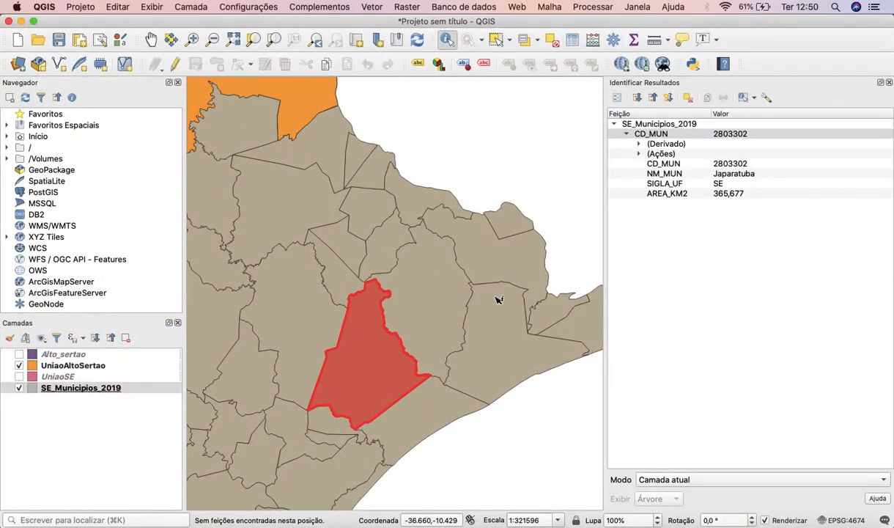
Select the SE_Municipios_2019 municipalities from the eastern tip of UniaoAltoSertao southeastward to the large municipality just short of the coast.
scroll(511, 290, "down", 2)
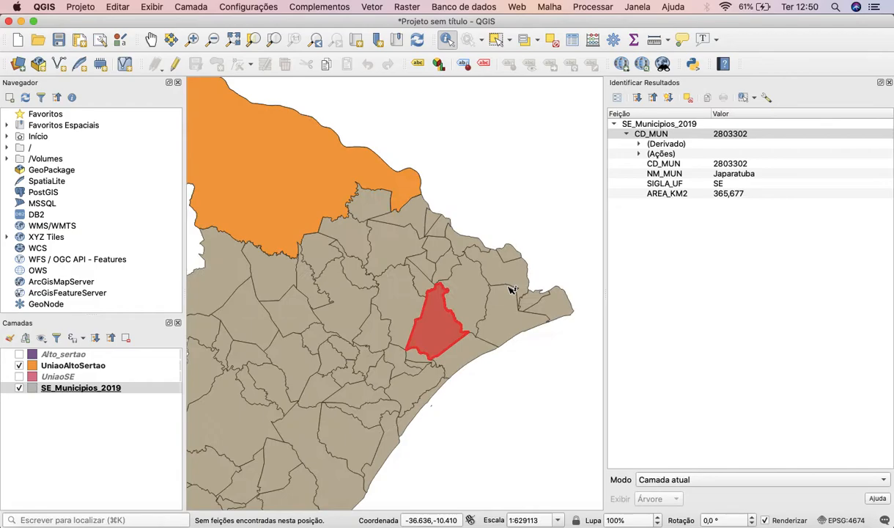
left_click(469, 189)
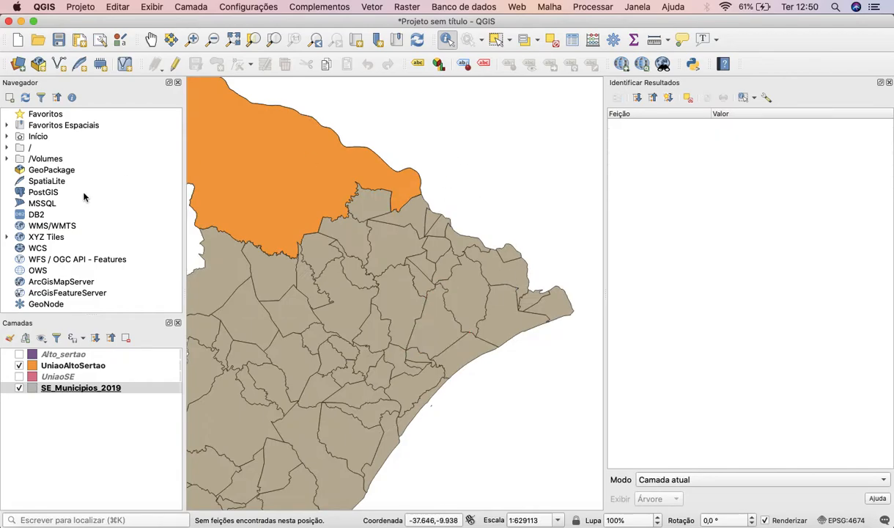
left_click(495, 41)
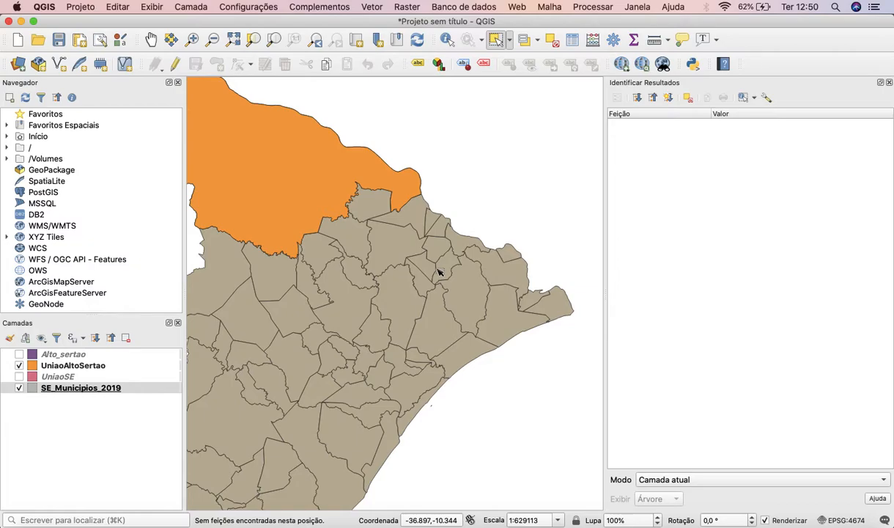
left_click(413, 220)
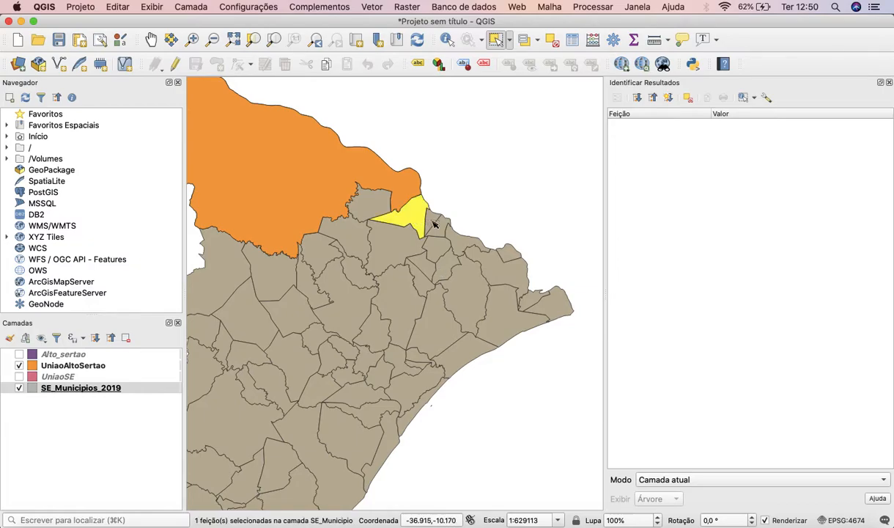
left_click(434, 224)
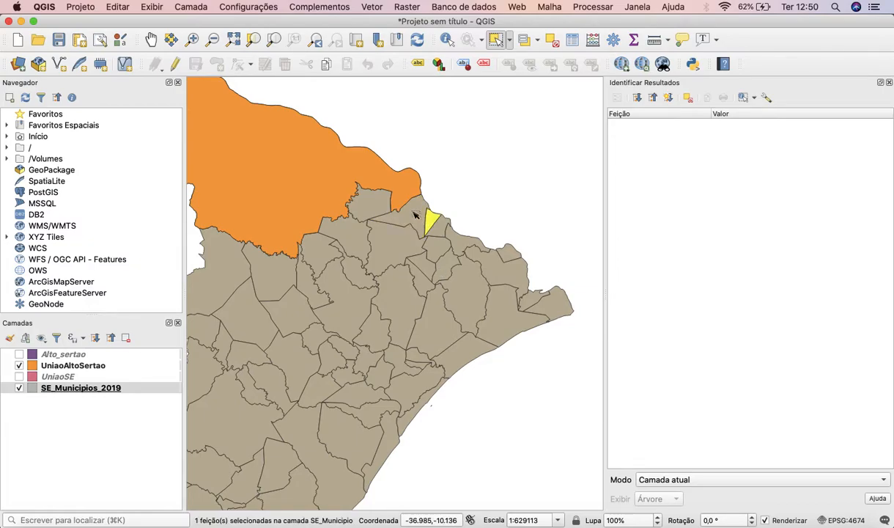
left_click(415, 214)
left_click(434, 227, "shift")
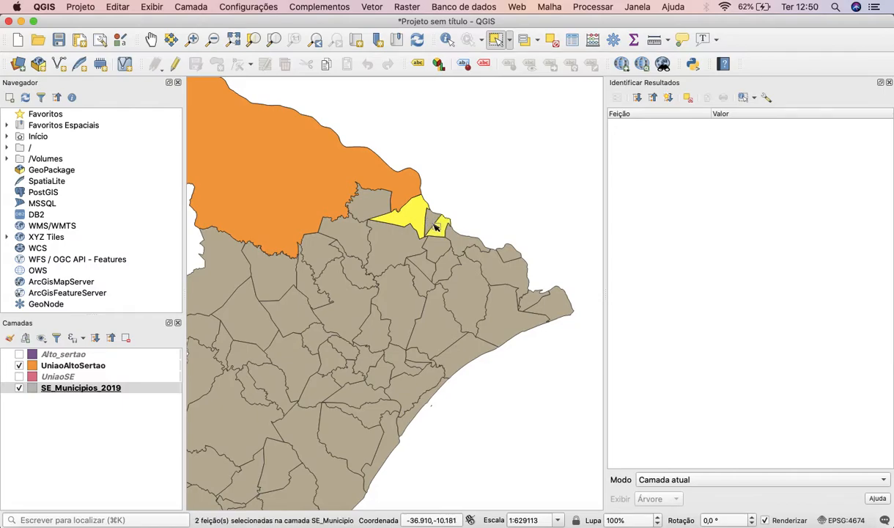
left_click(431, 252, "shift")
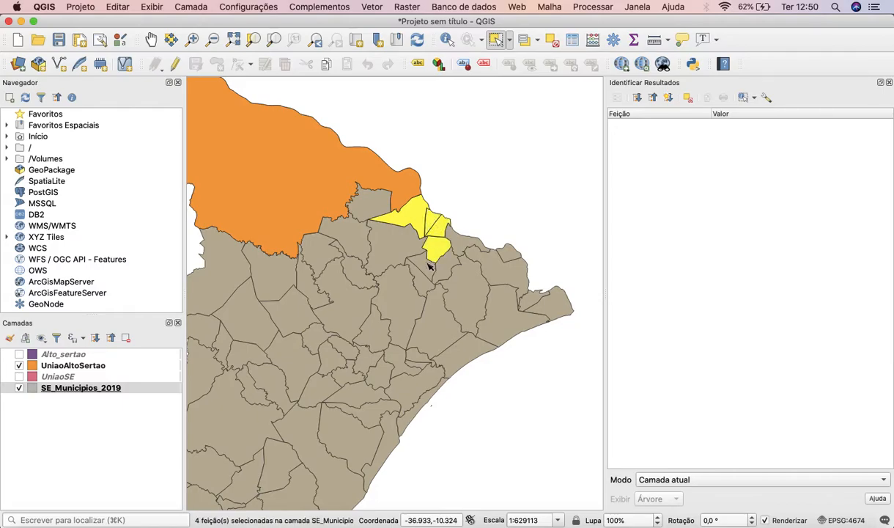
left_click(431, 270, "shift")
left_click(458, 302, "shift")
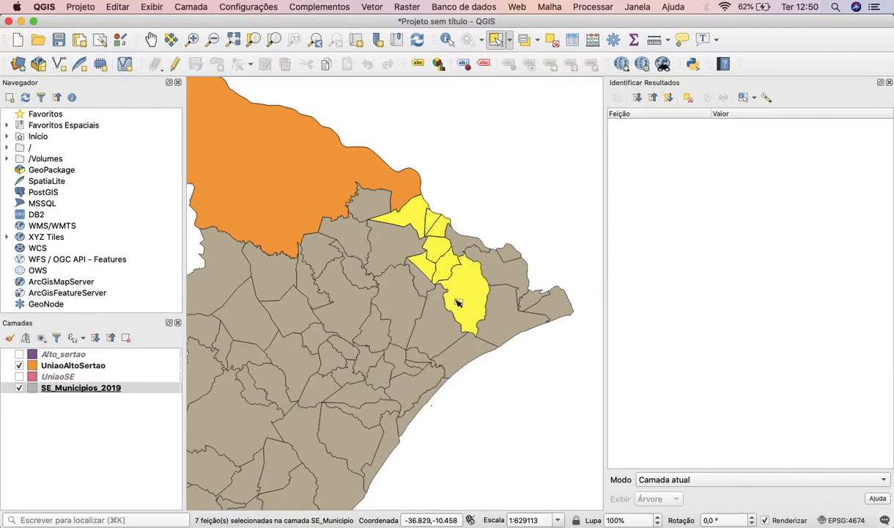
Add the remaining Baixo São Francisco municipalities along the coast, around the eastern tip and back along the northeastern border to the selection.
left_click(504, 334, "shift")
left_click(546, 308, "shift")
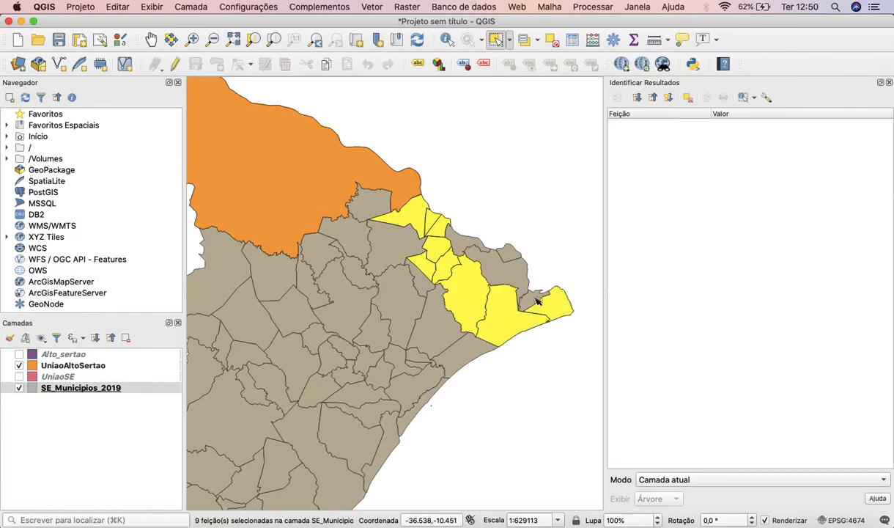
left_click(522, 288, "shift")
left_click(519, 283, "shift")
left_click(510, 259, "shift")
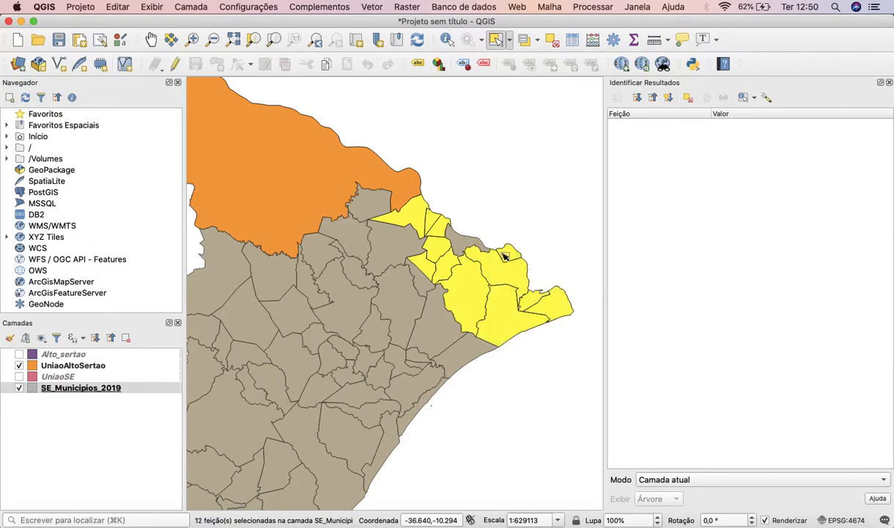
left_click(463, 243, "shift")
Identify the two unselected municipalities bordering the selection on the southwest and add Muribeca to the selection.
left_click(446, 41)
left_click(438, 305)
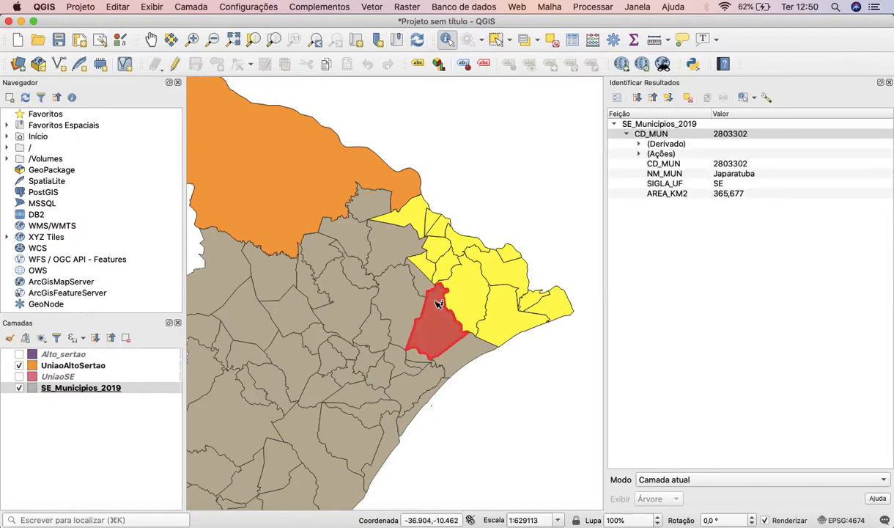
left_click(424, 285)
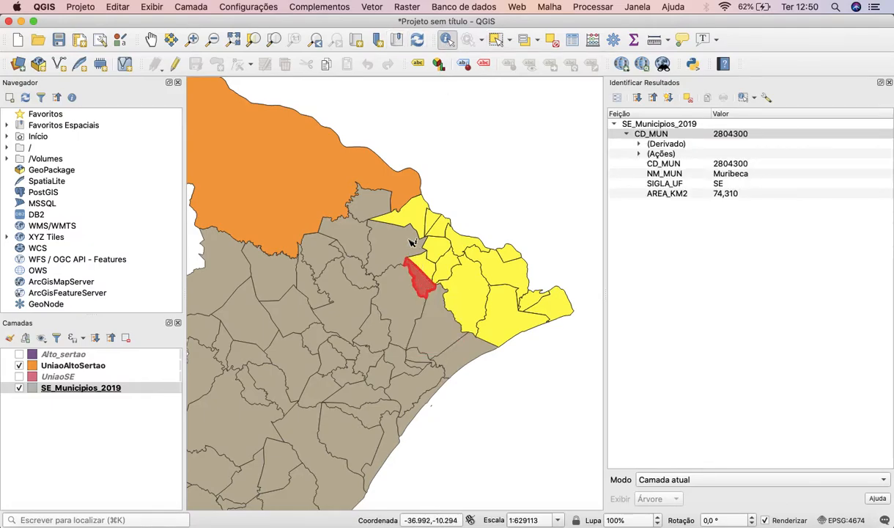
left_click(492, 176)
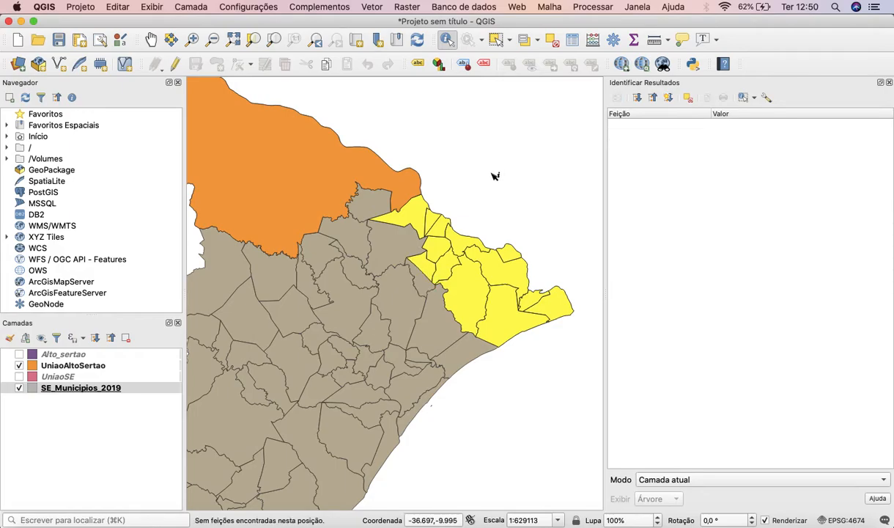
left_click(496, 41)
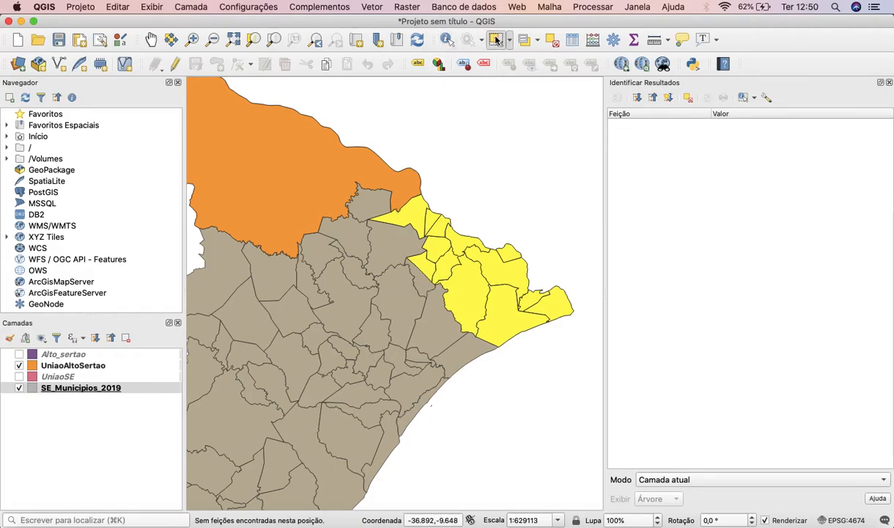
left_click(427, 286, "shift")
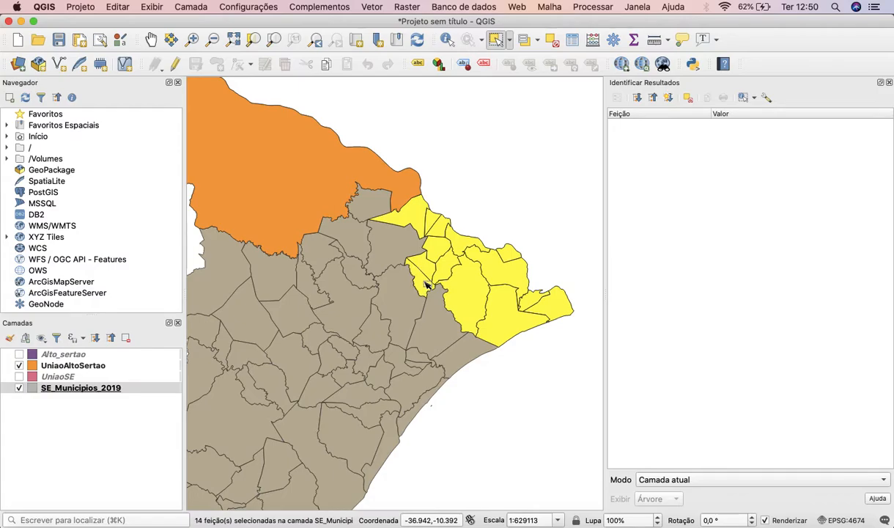
Identify the large municipality west of the selection, switch to Chrome to compare it with the territory map, and return to QGIS.
left_click(447, 39)
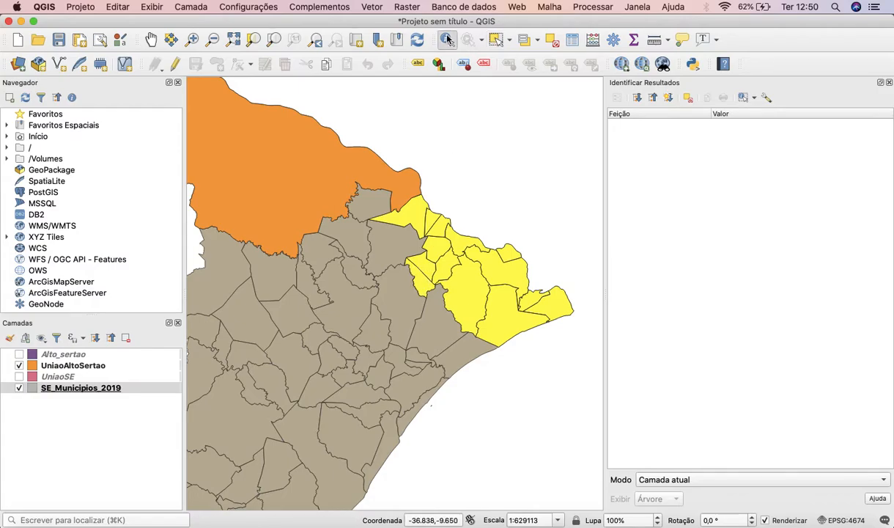
left_click(406, 244)
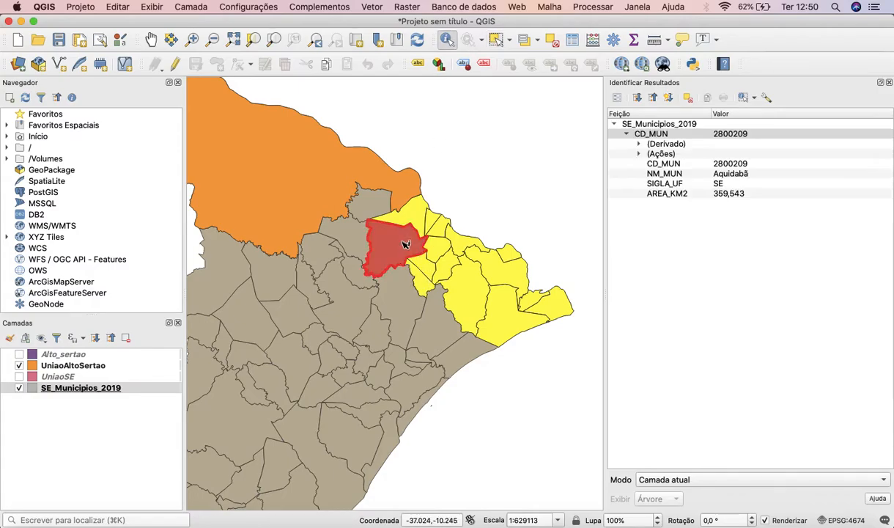
left_click(473, 195)
key("ctrl+Up")
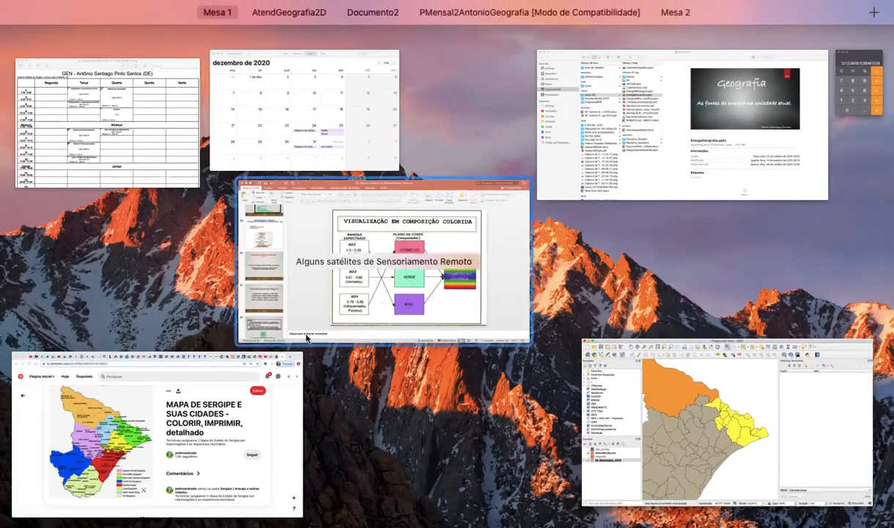
left_click(110, 422)
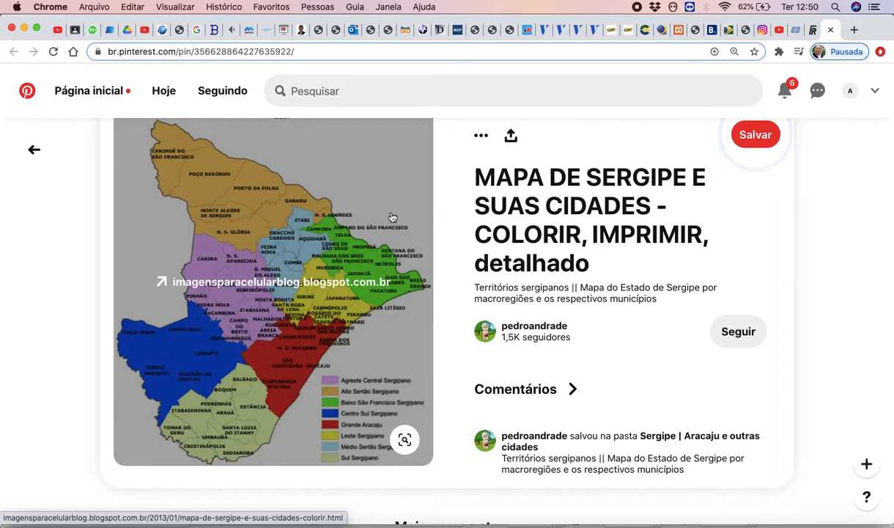
key("ctrl+Up")
left_click(663, 407)
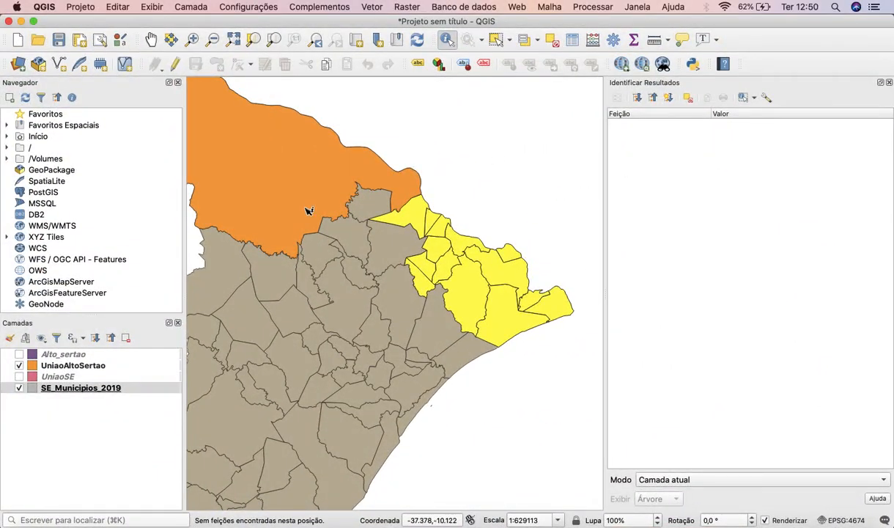
Set up a Dissolve of only the selected SE_Municipios_2019 features, with SIGLA_UF as the dissolve field.
scroll(410, 170, "down", 2)
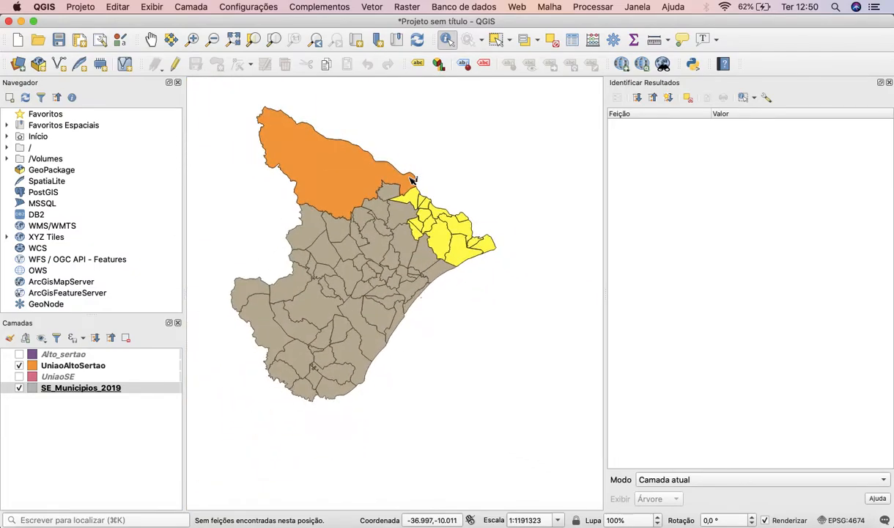
left_click(87, 389)
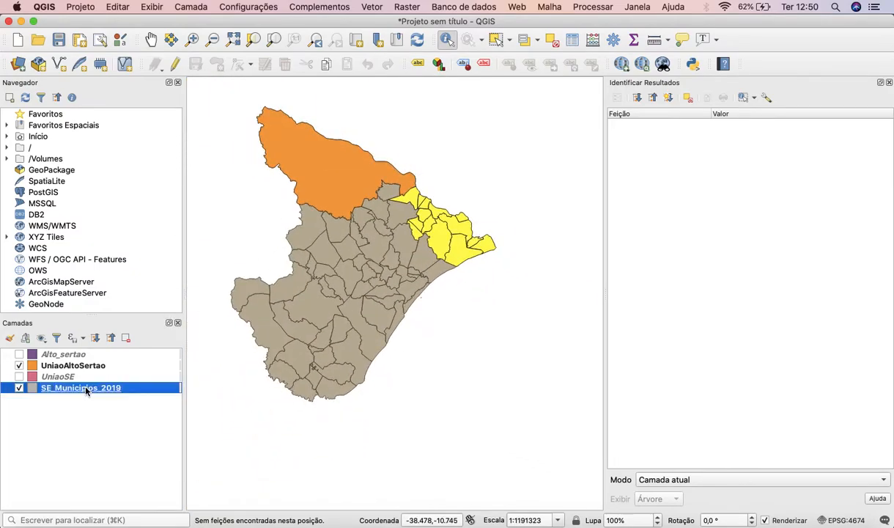
left_click(217, 114)
left_click(372, 9)
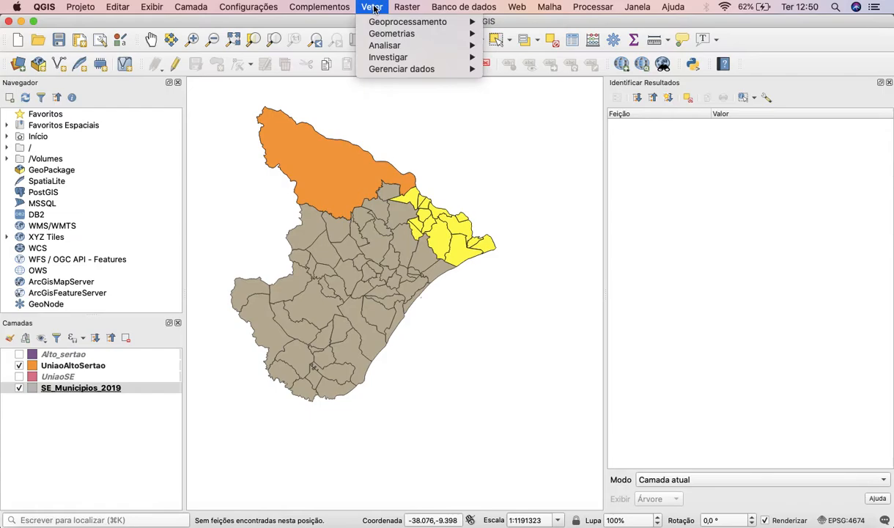
mouse_move(431, 25)
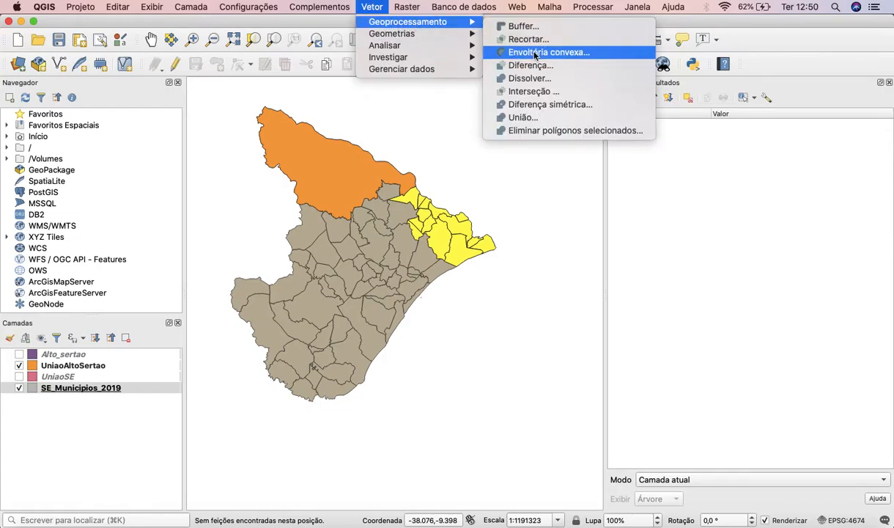
left_click(528, 78)
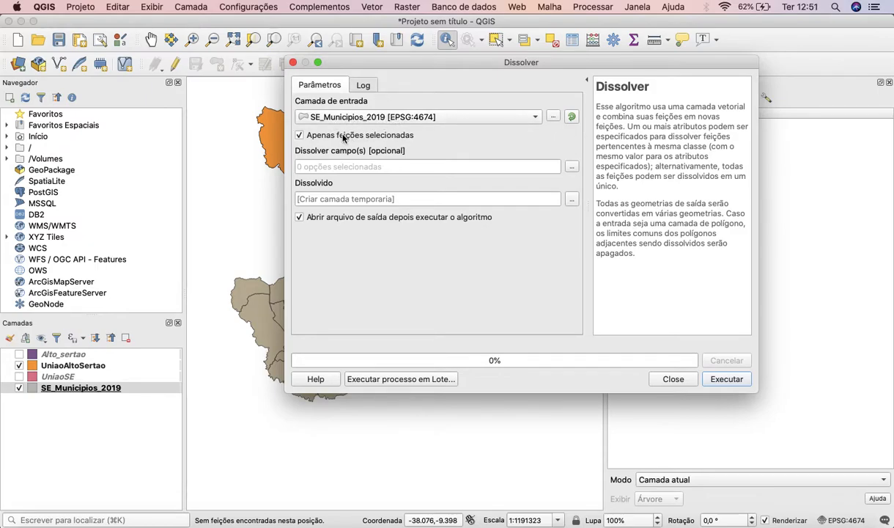
left_click(572, 168)
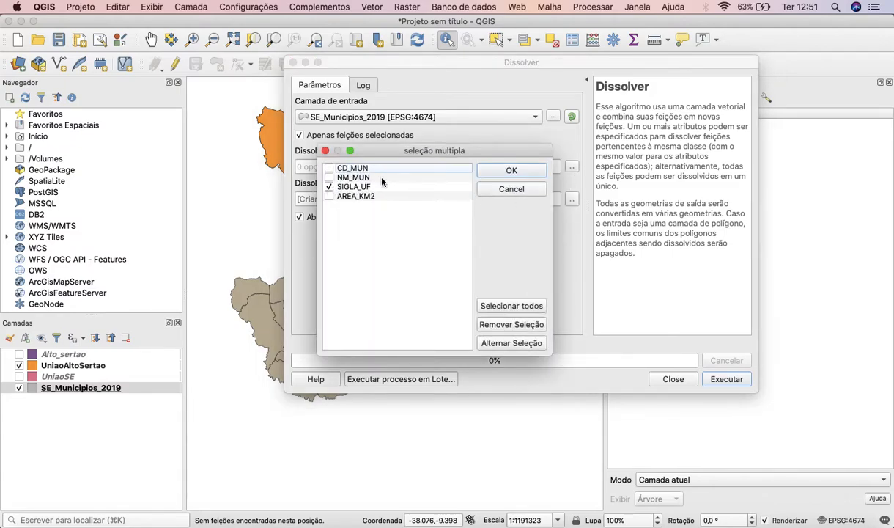
left_click(512, 170)
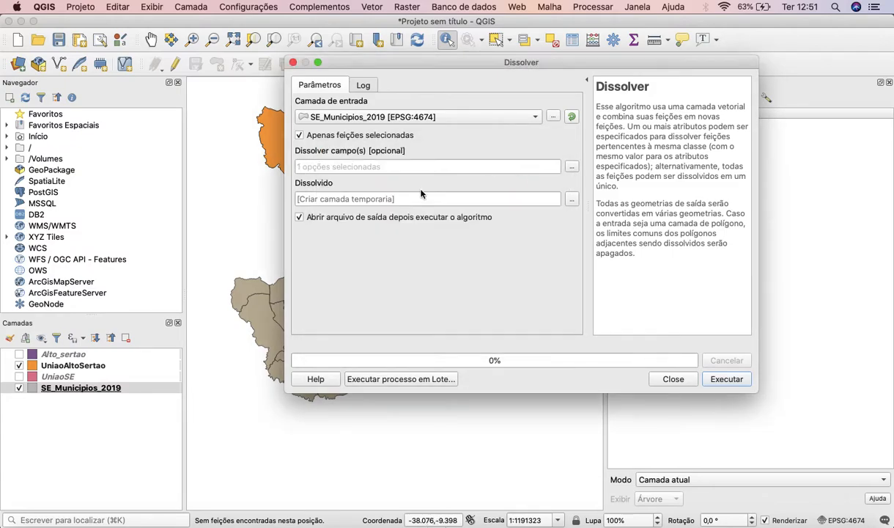
Set the Dissolve output to a GPKG file named BSFserg in the aula10nov folder, checking the territory's name in Chrome before naming it.
left_click(573, 200)
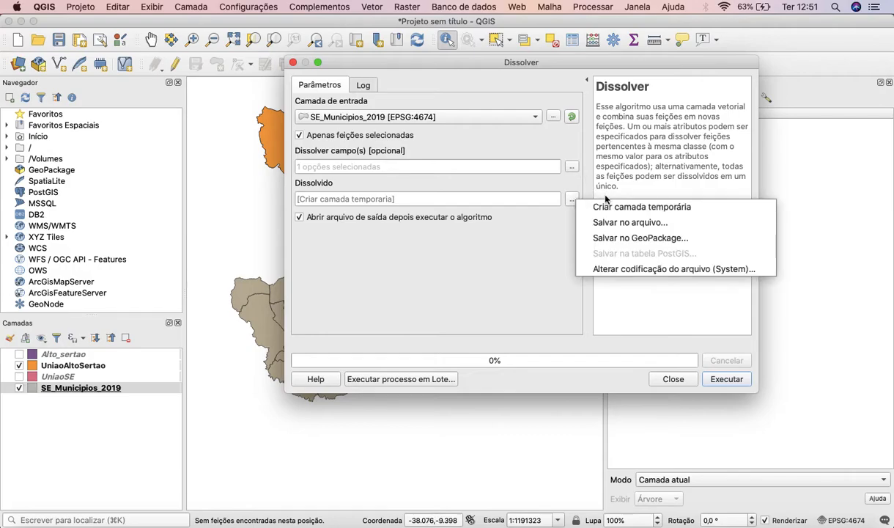
left_click(616, 223)
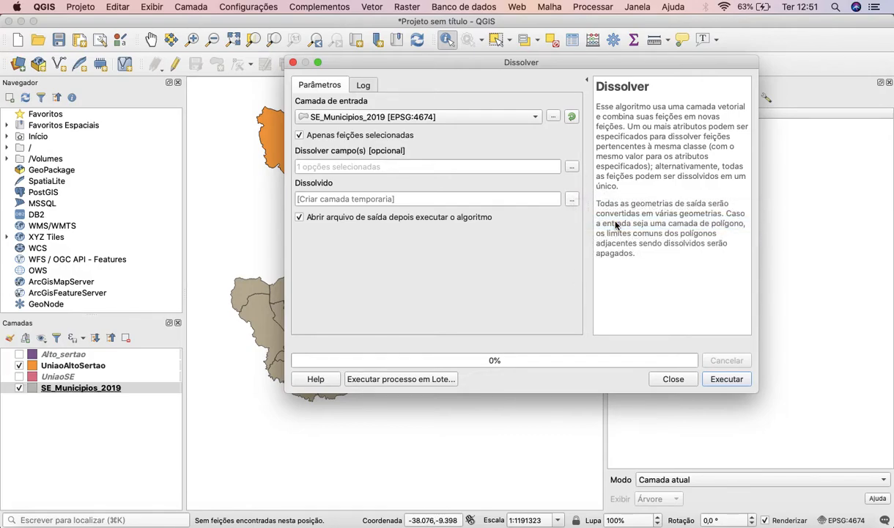
left_click(442, 99)
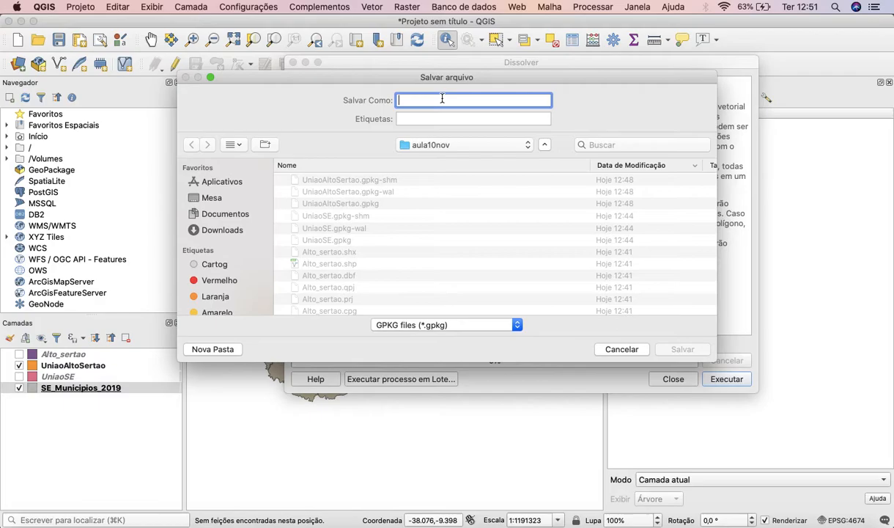
key("ctrl+Up")
left_click(344, 450)
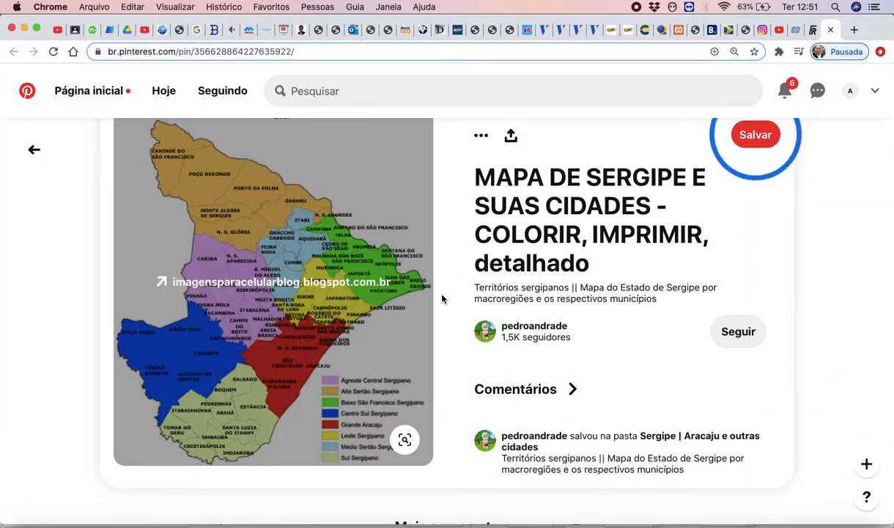
key("ctrl+Up")
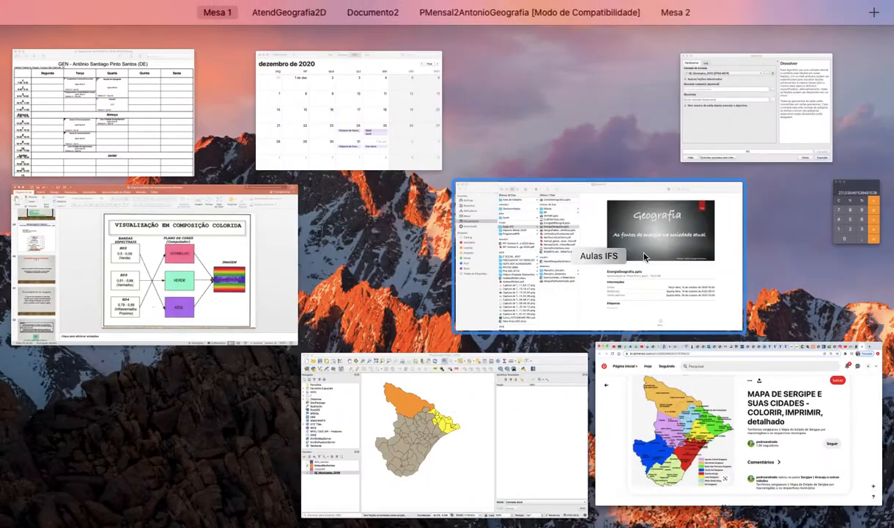
left_click(388, 469)
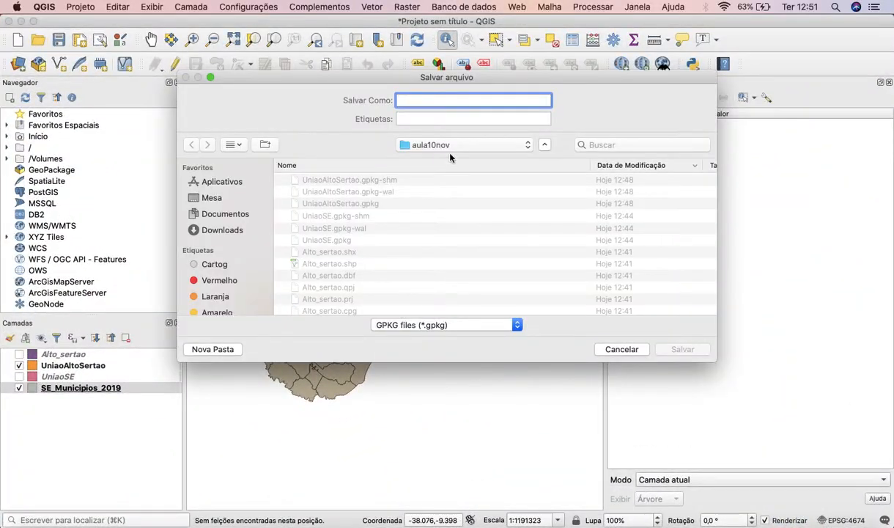
type("BSFserg")
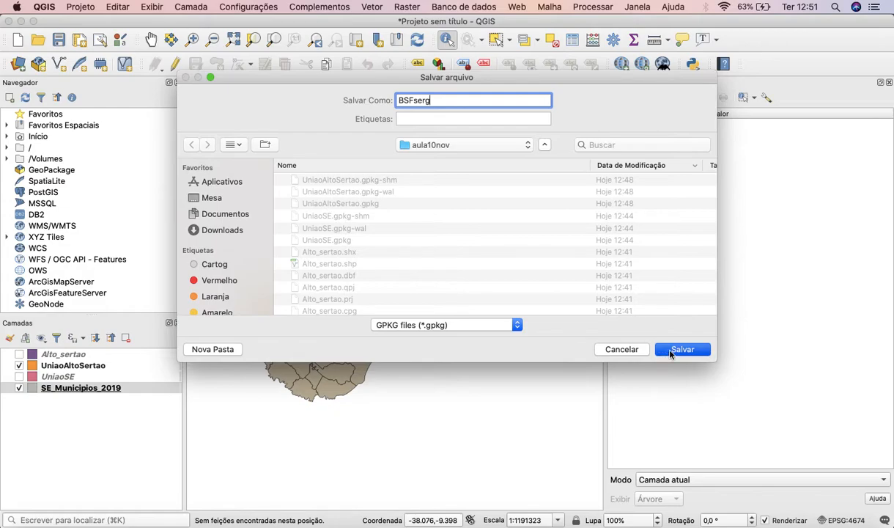
left_click(667, 350)
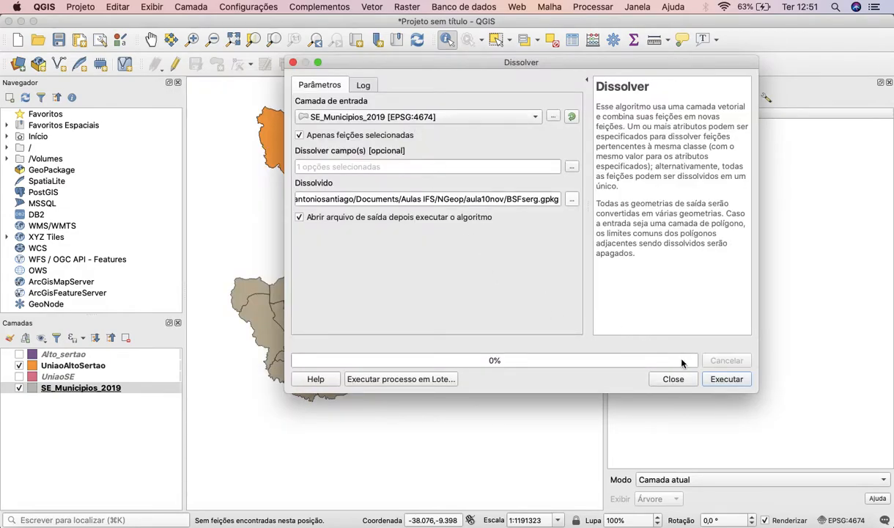
Run the Dissolve to create the BSFserg layer and move that layer above UniaoAltoSertao in the layer order.
left_click(726, 379)
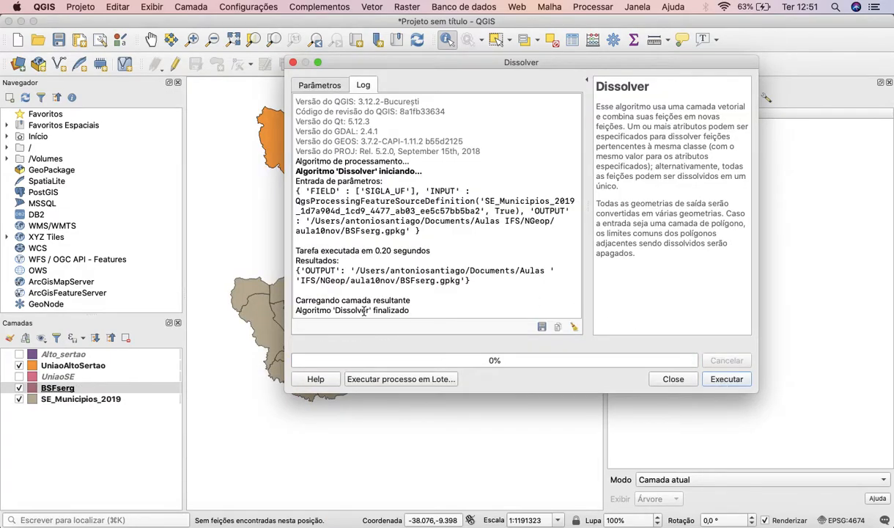
left_click(672, 379)
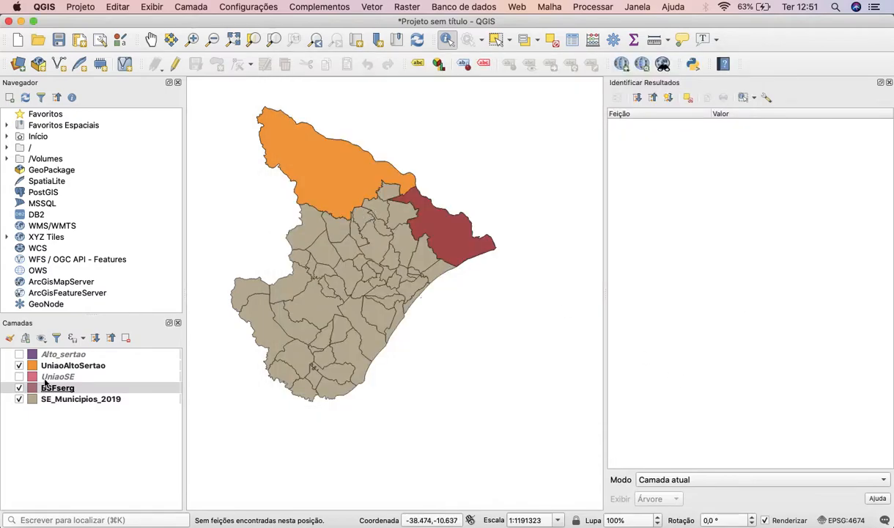
left_click_drag(40, 391, 48, 365)
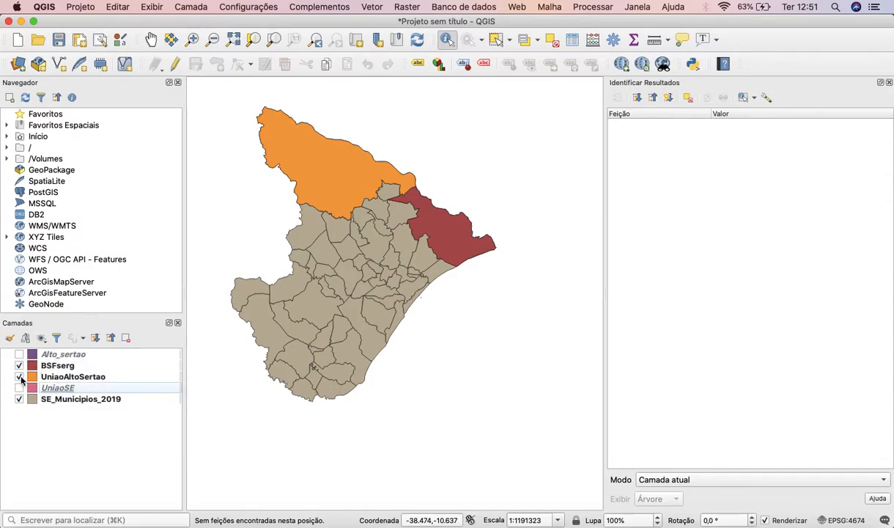
Hide and reshow SE_Municipios_2019 to inspect the dissolved territories, and check the territory map in Chrome before returning to QGIS.
left_click(19, 399)
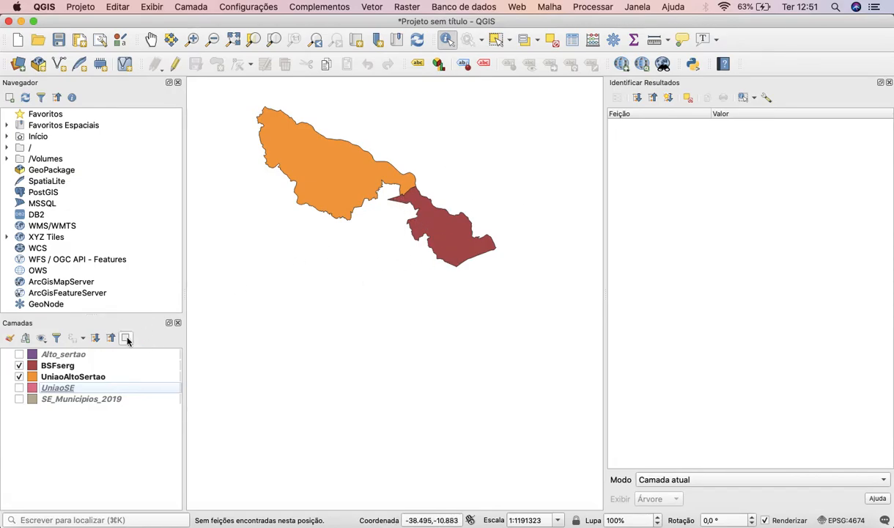
left_click(19, 398)
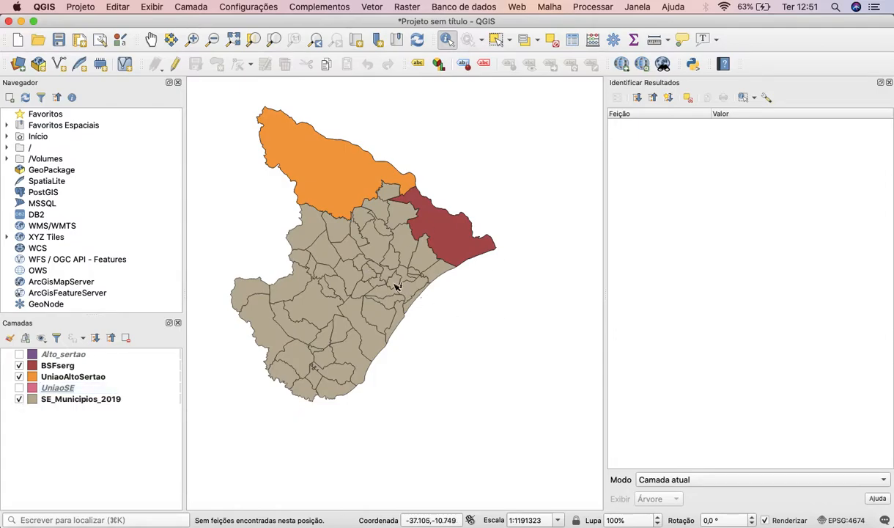
key("ctrl+Up")
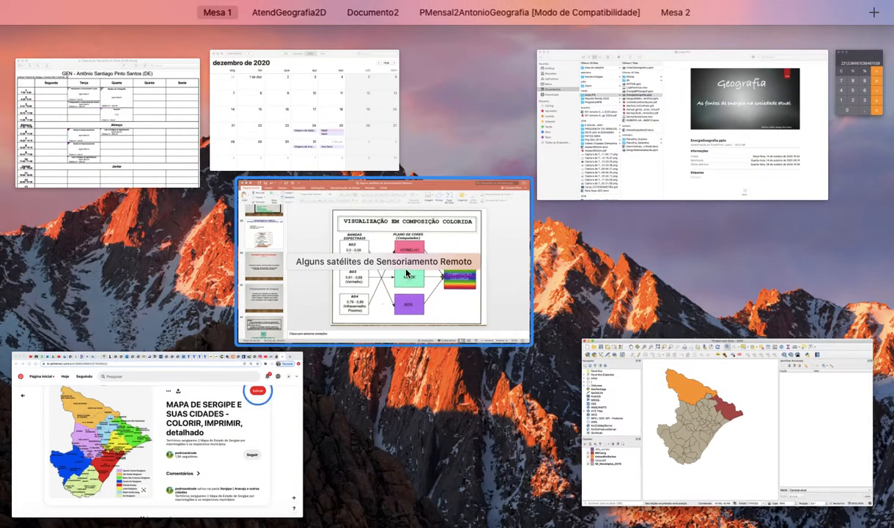
left_click(169, 483)
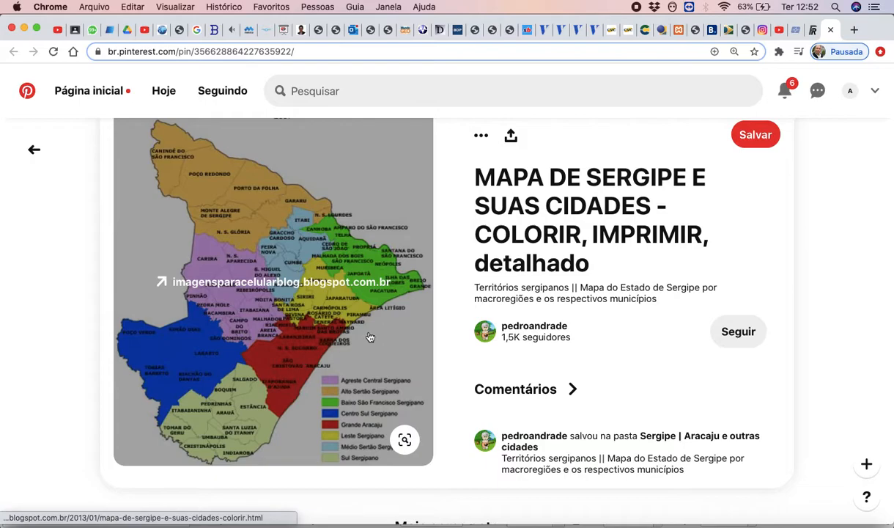
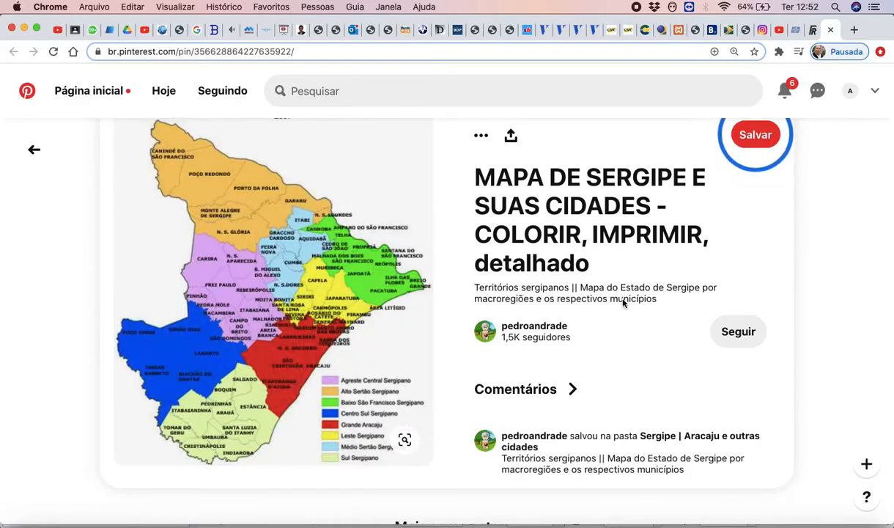
key("ctrl+Up")
left_click(297, 441)
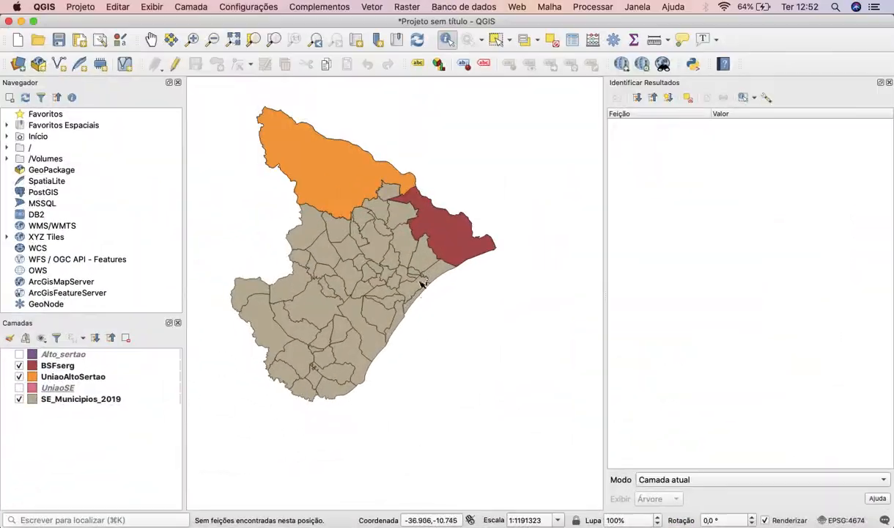
Identify the SE_Municipios_2019 municipalities southwest of BSFserg, from the small inland ones to the coastal ones up to the BSFserg border.
left_click(89, 399)
scroll(396, 267, "up", 2)
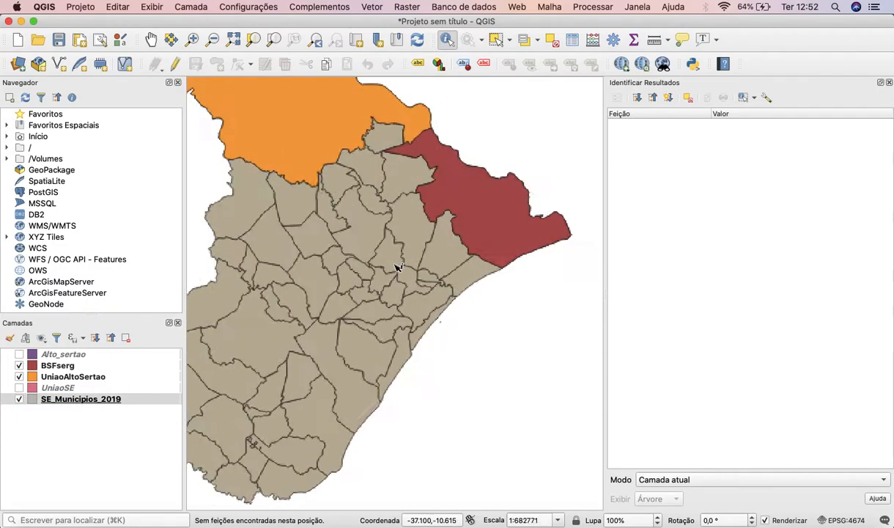
scroll(397, 267, "up", 1)
left_click(150, 39)
left_click_drag(431, 239, 457, 295)
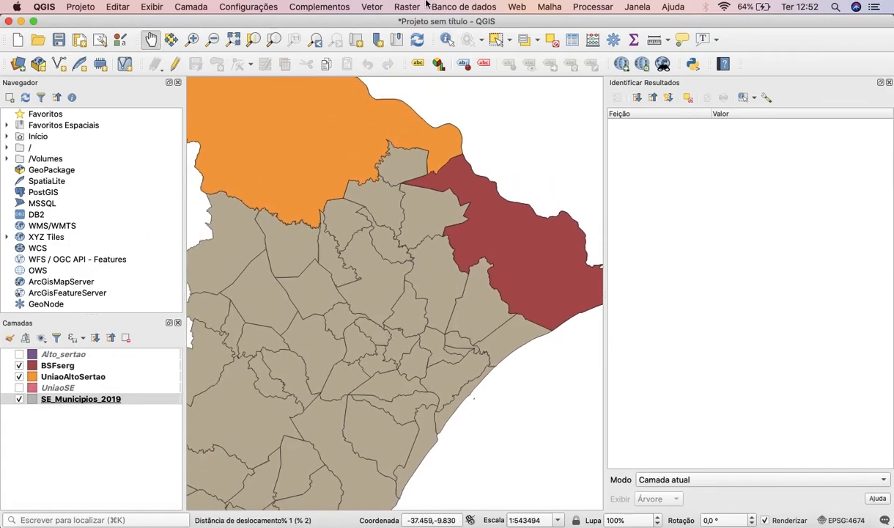
left_click(446, 38)
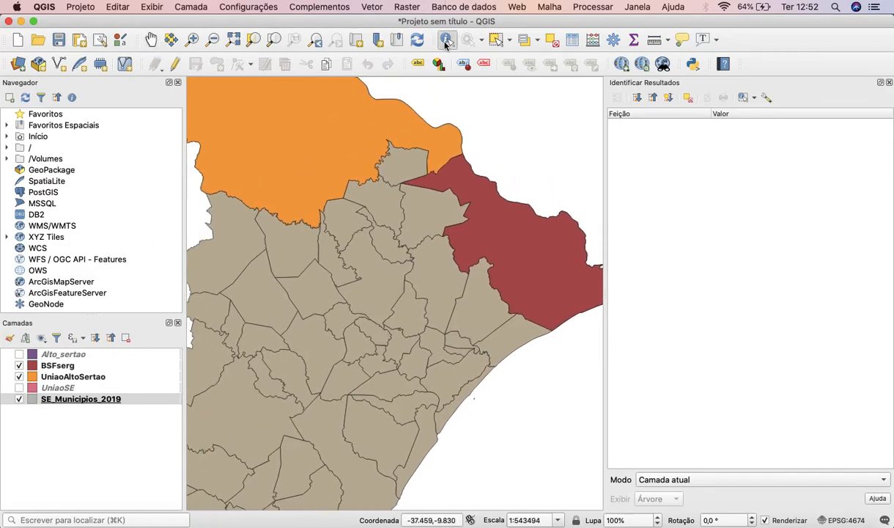
left_click(420, 369)
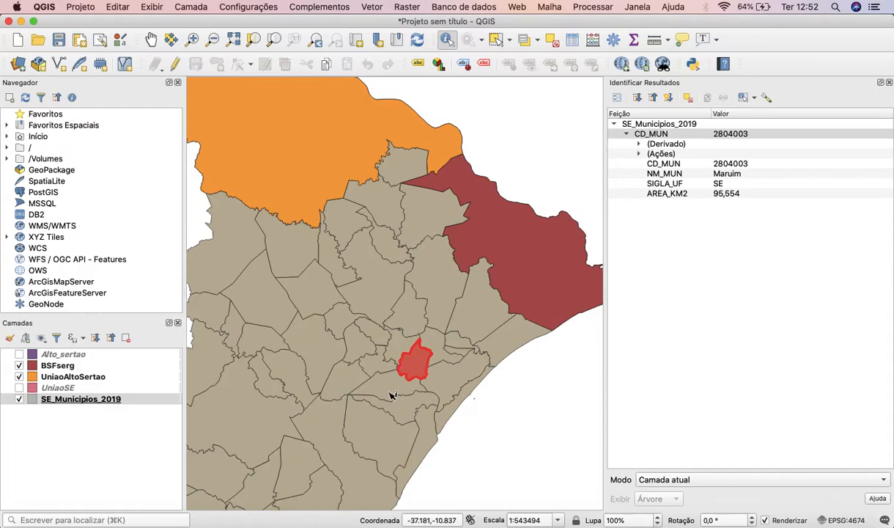
left_click(405, 348)
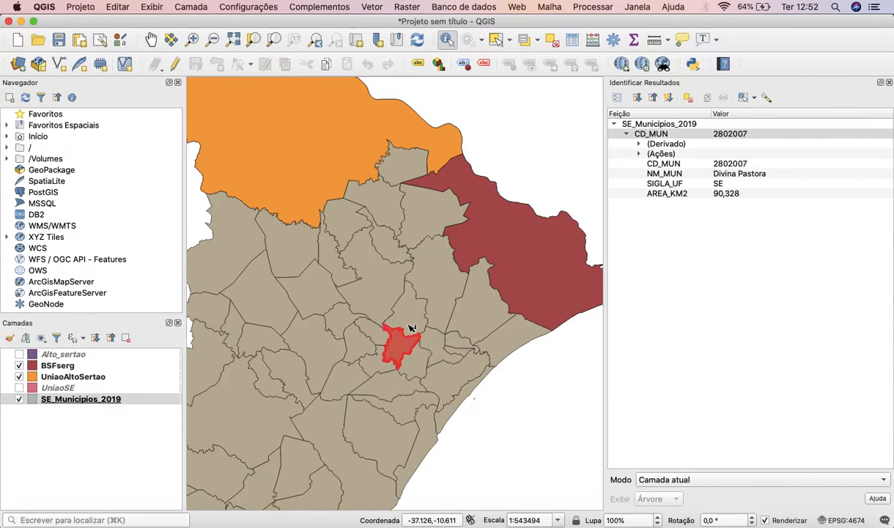
left_click(438, 351)
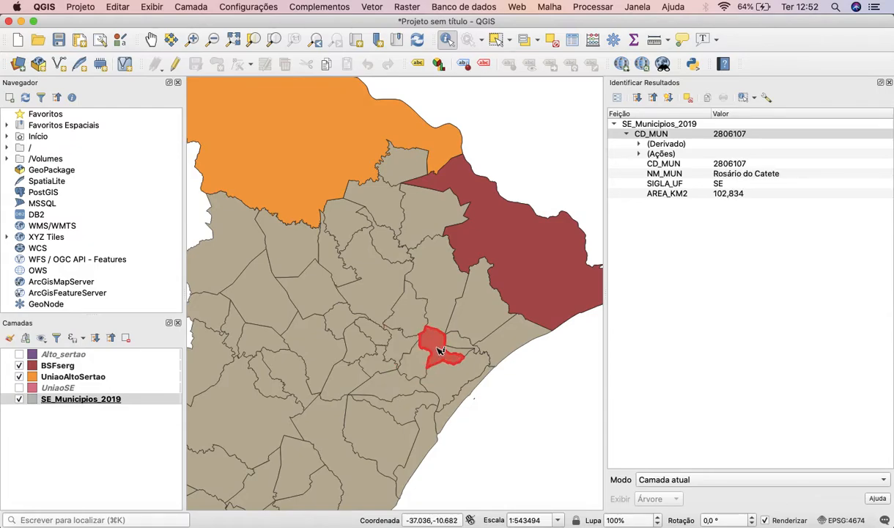
left_click(460, 376)
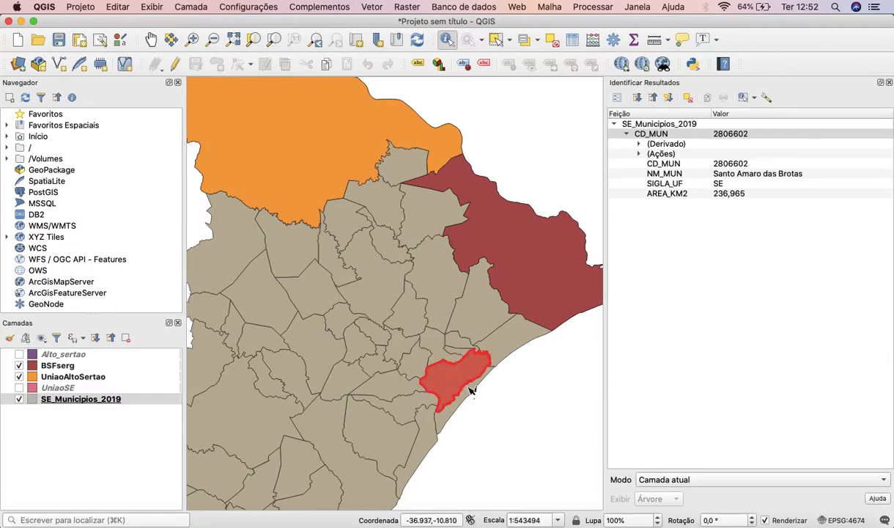
left_click(473, 391)
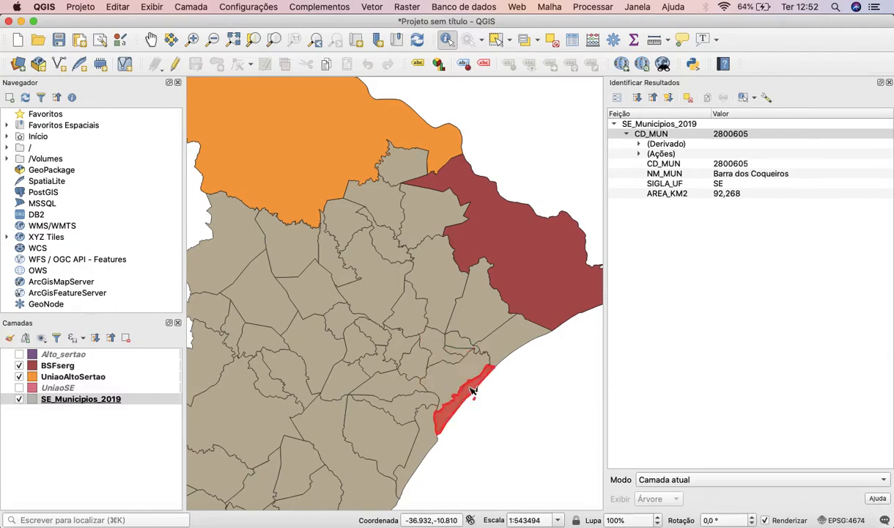
left_click(498, 354)
Switch to Chrome to compare the identified municipalities with the yellow Leste Sergipano territory on the map, and return to QGIS.
key("ctrl+Up")
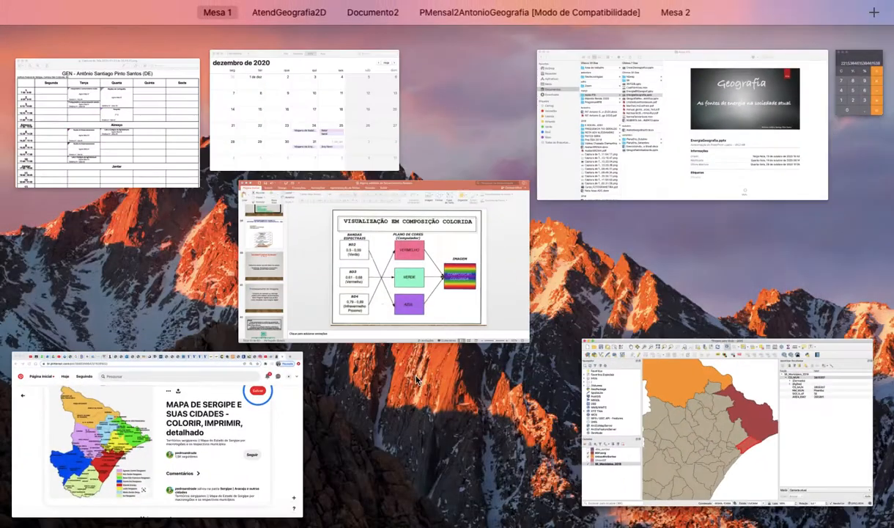
left_click(110, 443)
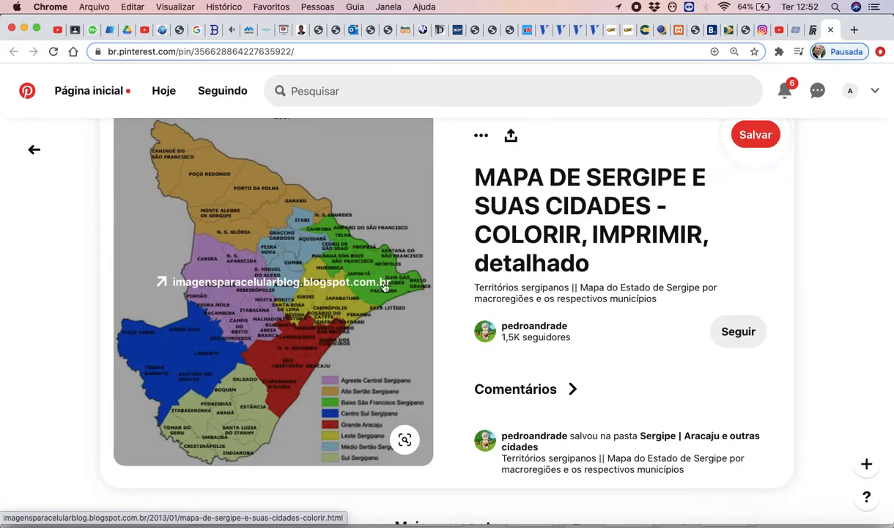
key("ctrl+Up")
left_click(702, 370)
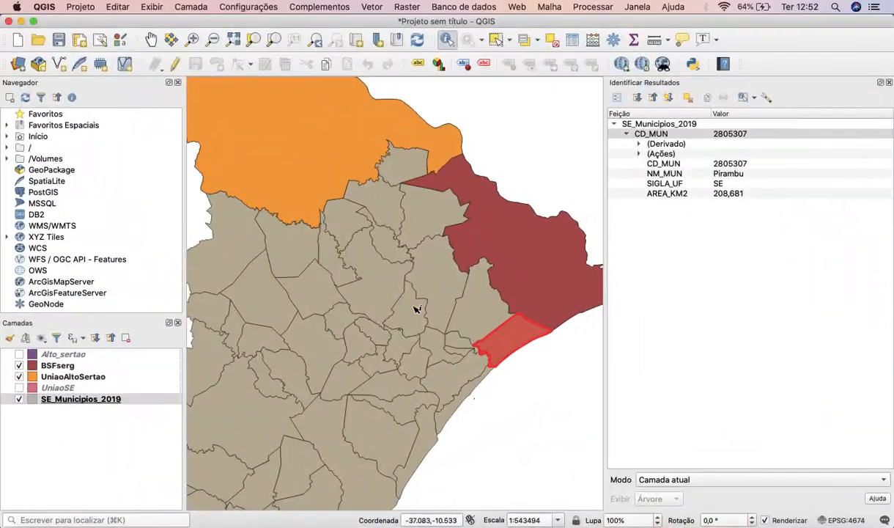
Identify the municipalities west of BSFserg, going north from the small ones near the coast to the one bordering BSFserg.
left_click(462, 345)
left_click(439, 342)
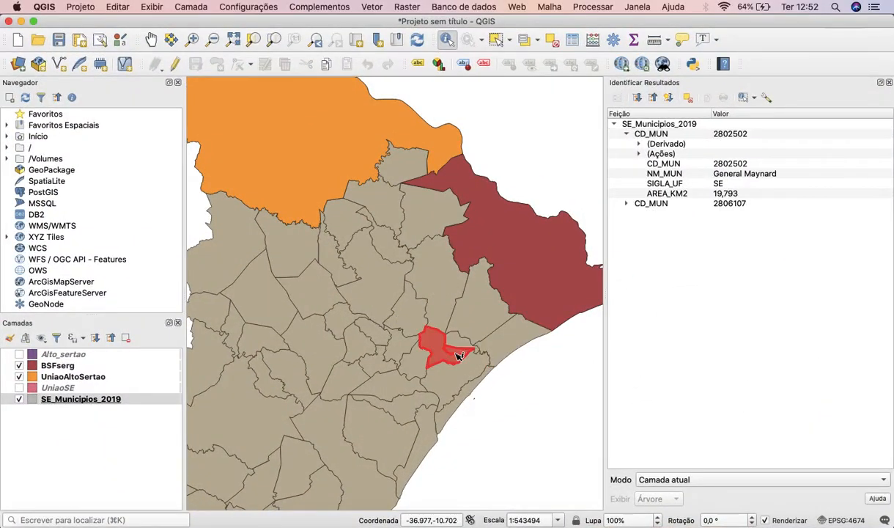
left_click(416, 324)
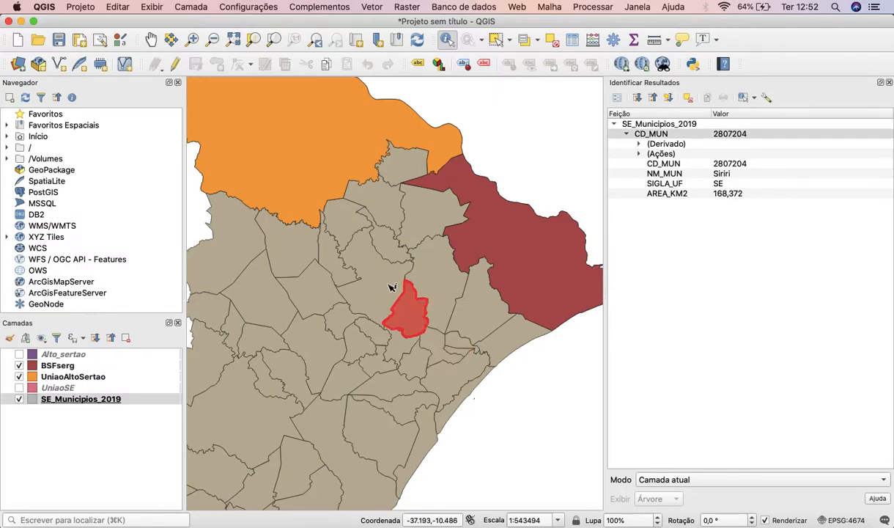
left_click(428, 277)
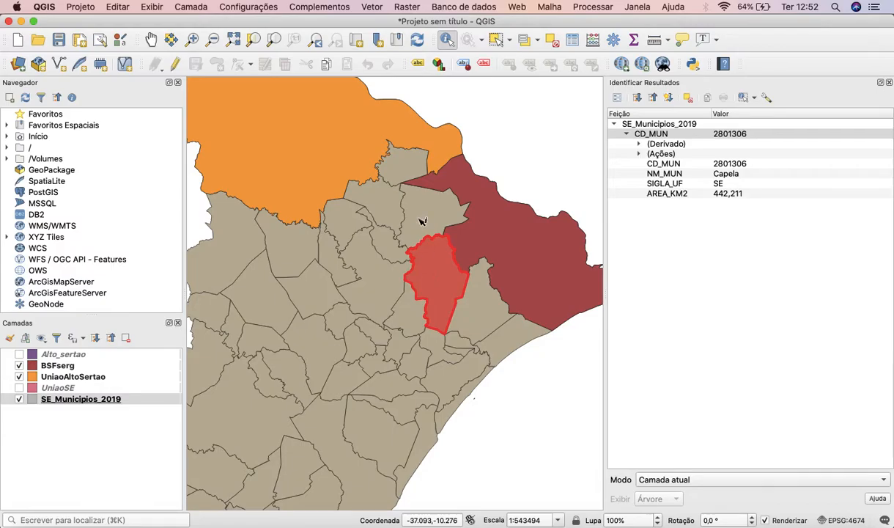
left_click(422, 222)
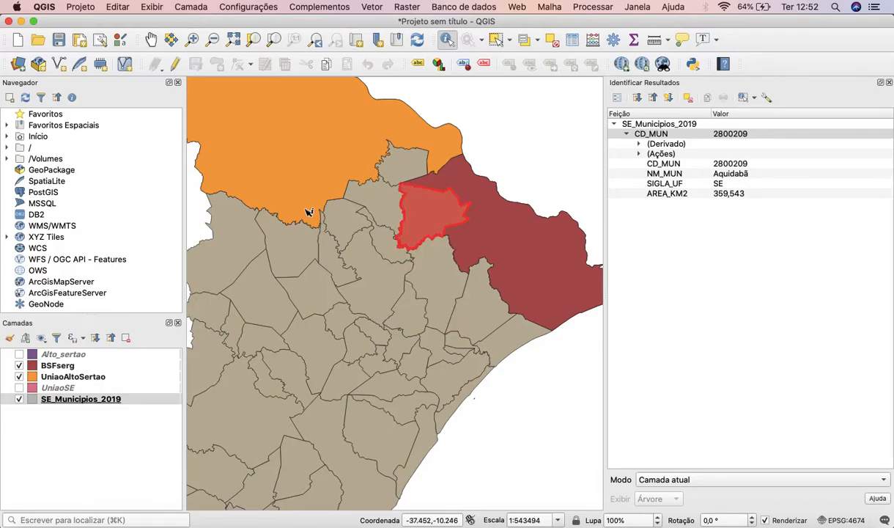
Switch to Chrome to recheck which municipalities belong to Leste Sergipano, and return to QGIS.
key("ctrl+Up")
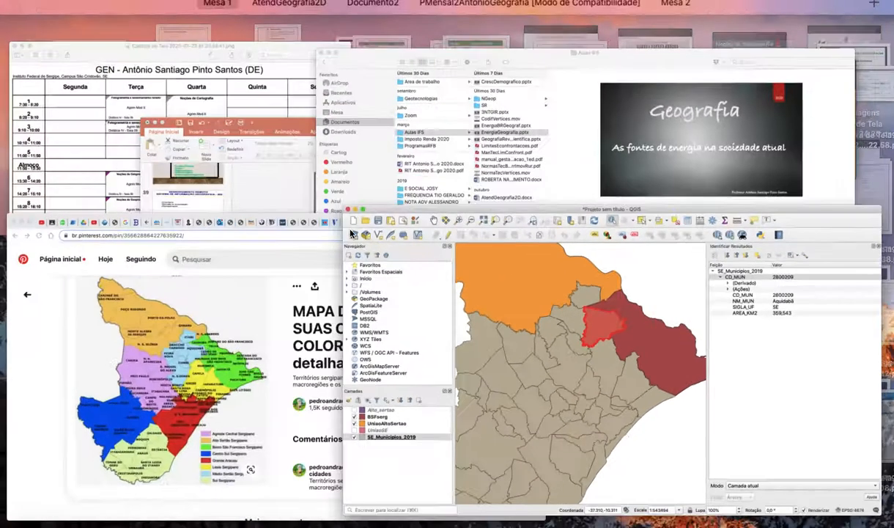
left_click(139, 434)
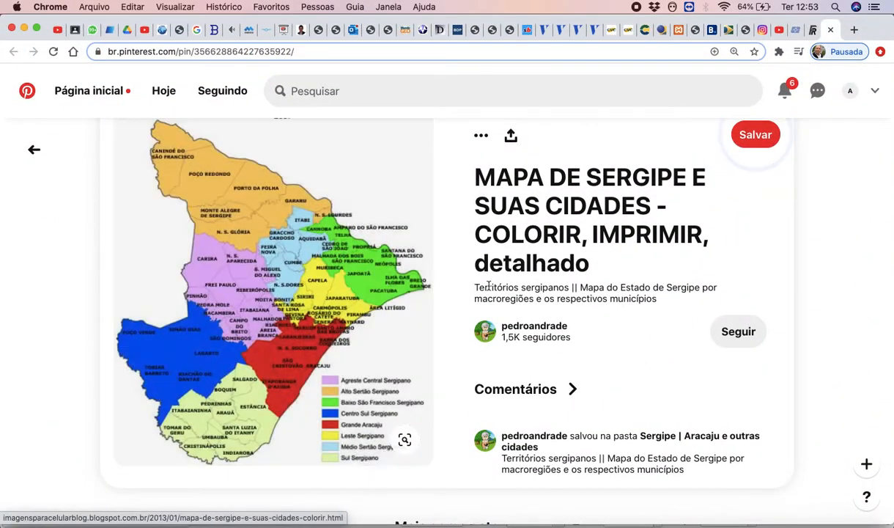
key("ctrl+Up")
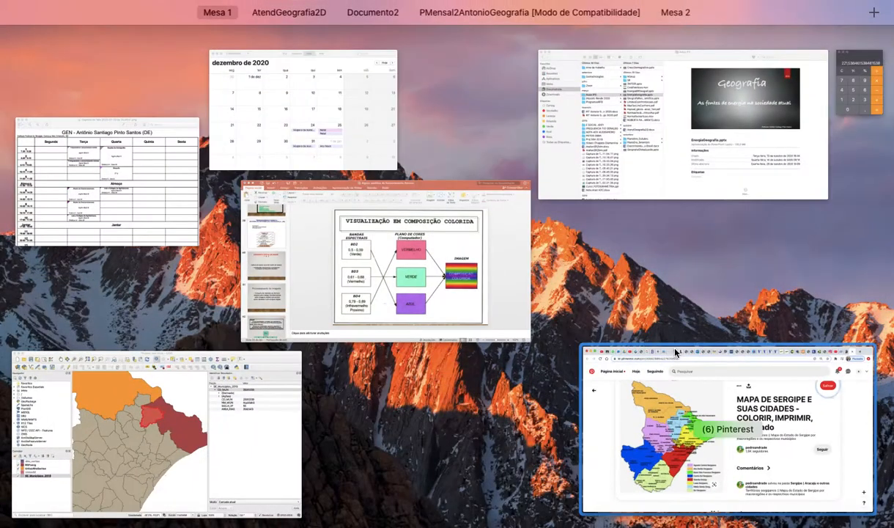
left_click(264, 424)
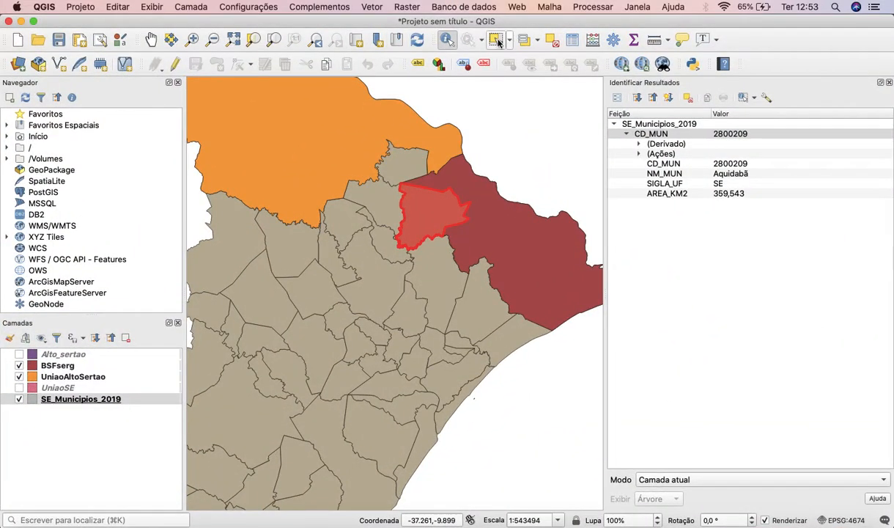
Select Capela in SE_Municipios_2019 and add Japaratuba, Pirambu, Carmópolis and Rosário do Catete to the selection.
left_click(495, 39)
left_click(422, 227)
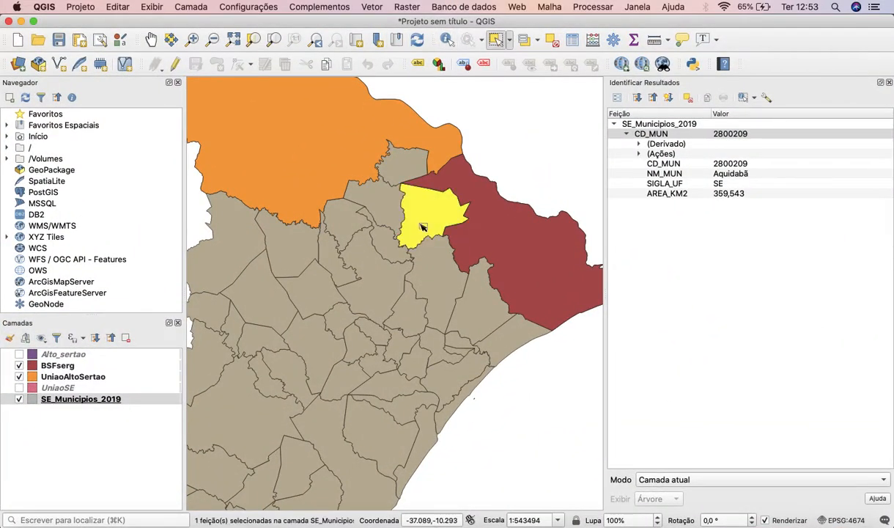
left_click(425, 262)
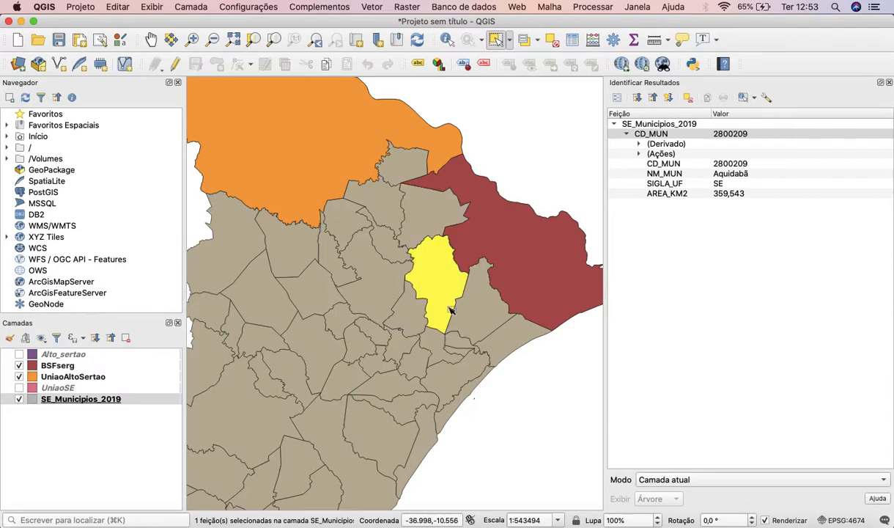
left_click(478, 317, "super")
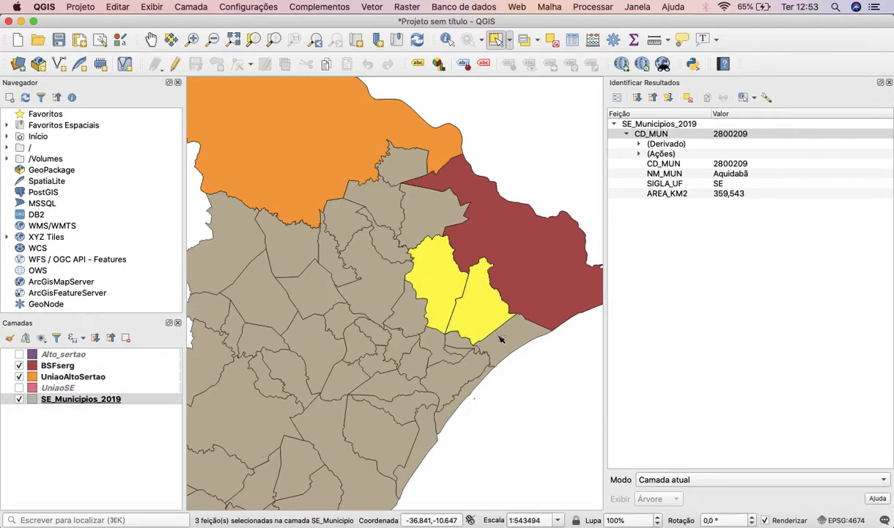
left_click(501, 339, "super")
left_click(450, 341, "super")
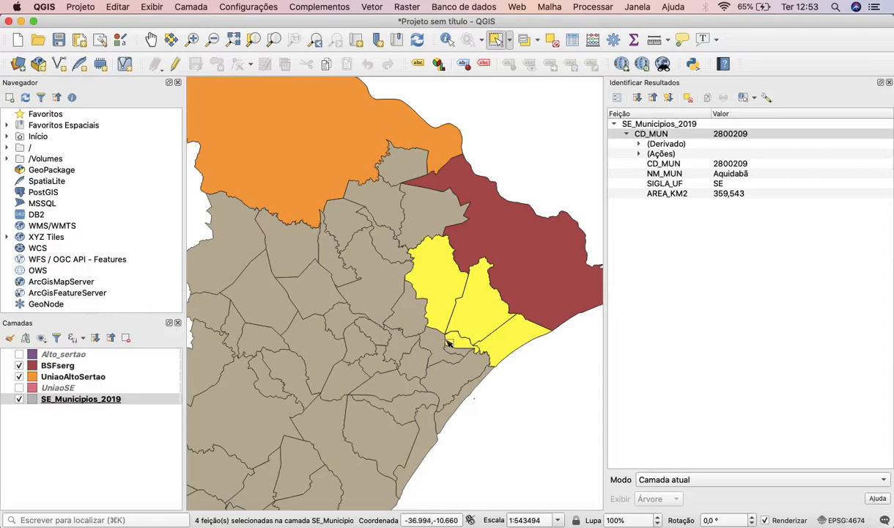
left_click(434, 346, "super")
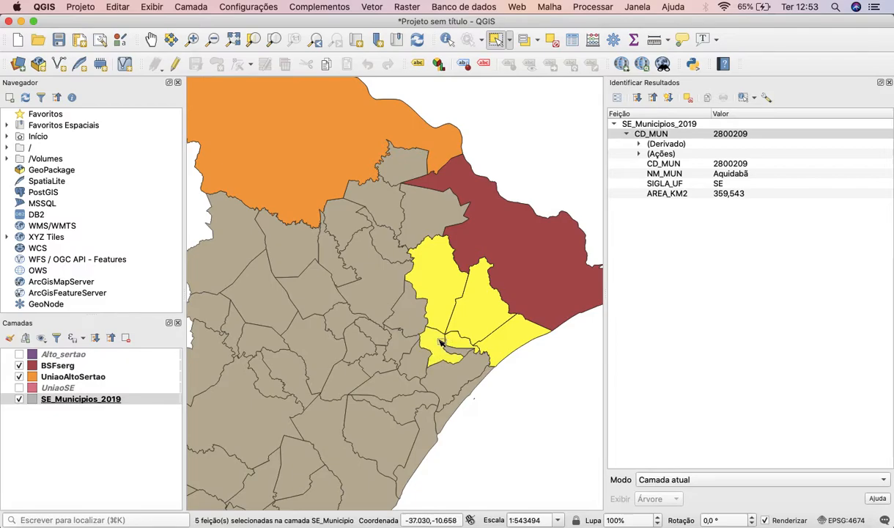
Identify the westernmost small selected municipality south of Capela and the unselected municipality a little further west.
left_click(448, 38)
left_click(438, 341)
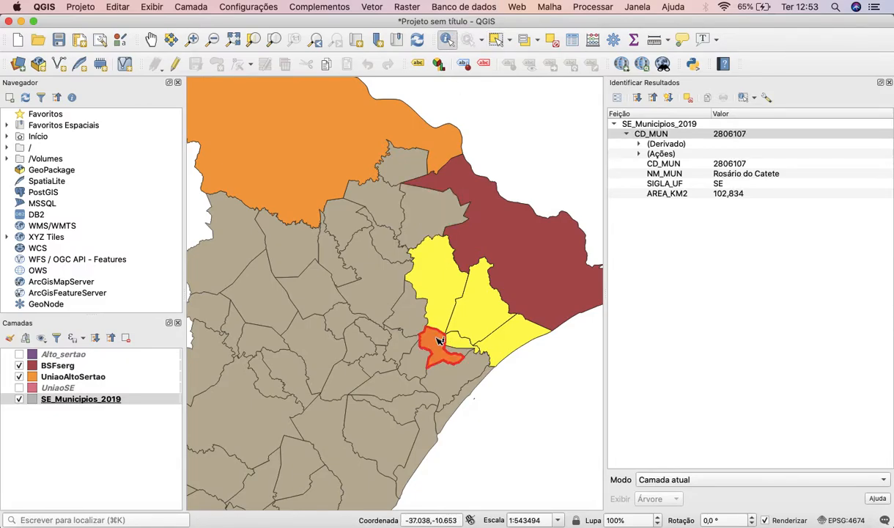
left_click(398, 348)
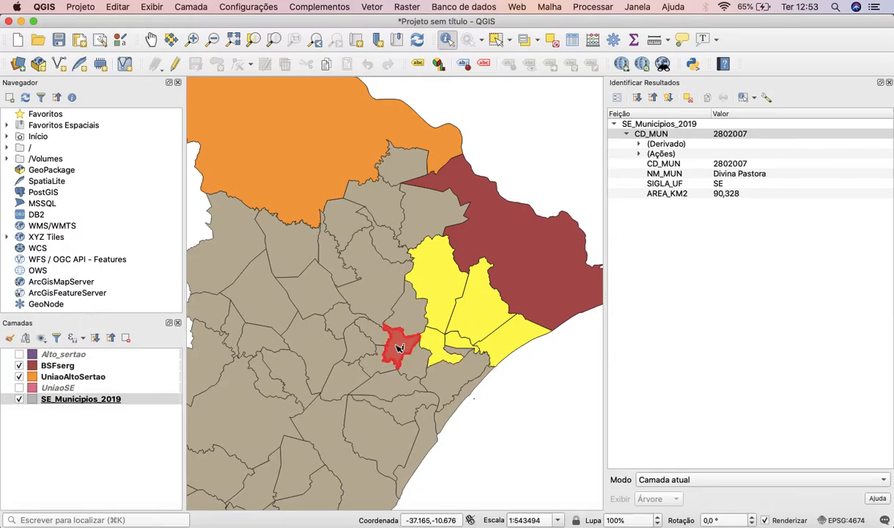
Identify the municipality west of Divina Pastora, and add Santa Rosa de Lima, Divina Pastora and its southeastern neighbour to the selection.
left_click(381, 336)
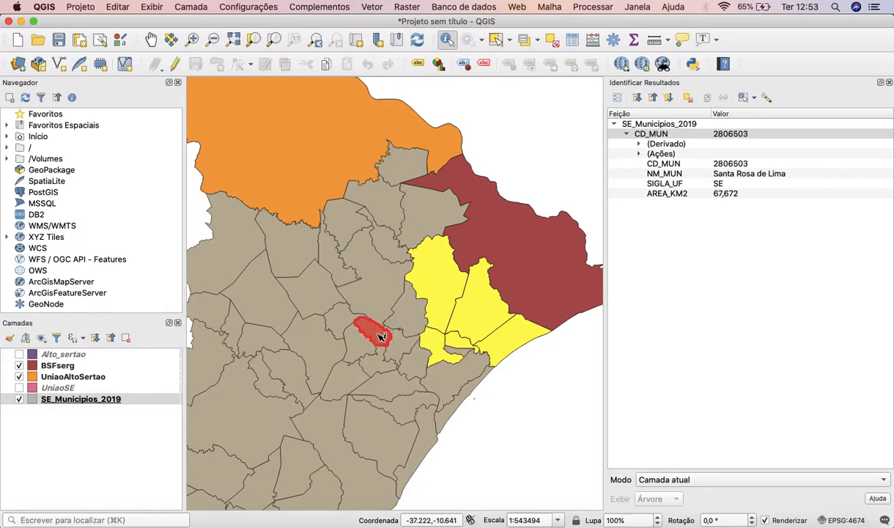
left_click(498, 41)
left_click(366, 326, "shift")
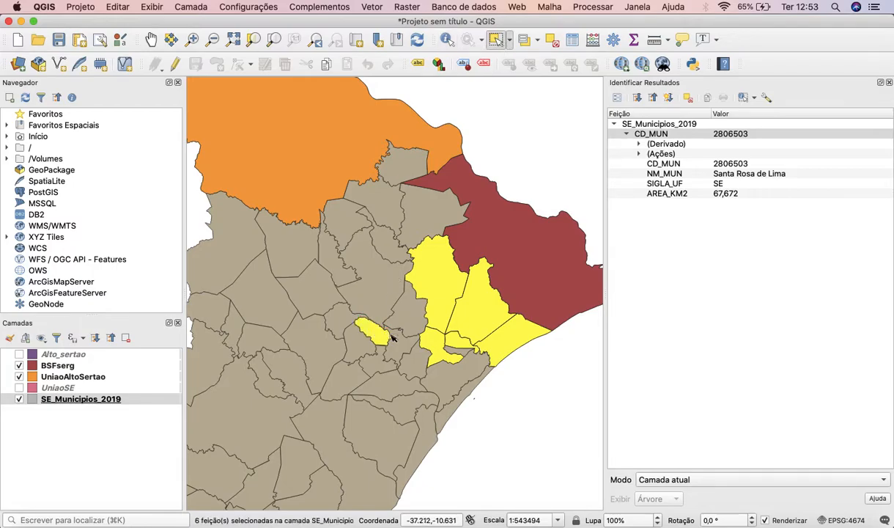
left_click(401, 344, "shift")
left_click(417, 356, "shift")
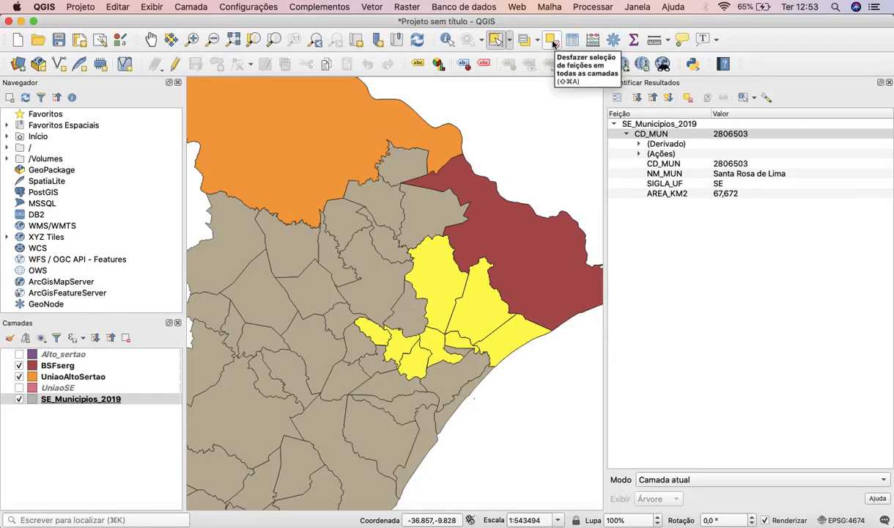
Identify the two municipalities west of Capela, and add Siriri and the small unselected gap south of Carmópolis to the selection.
left_click(447, 38)
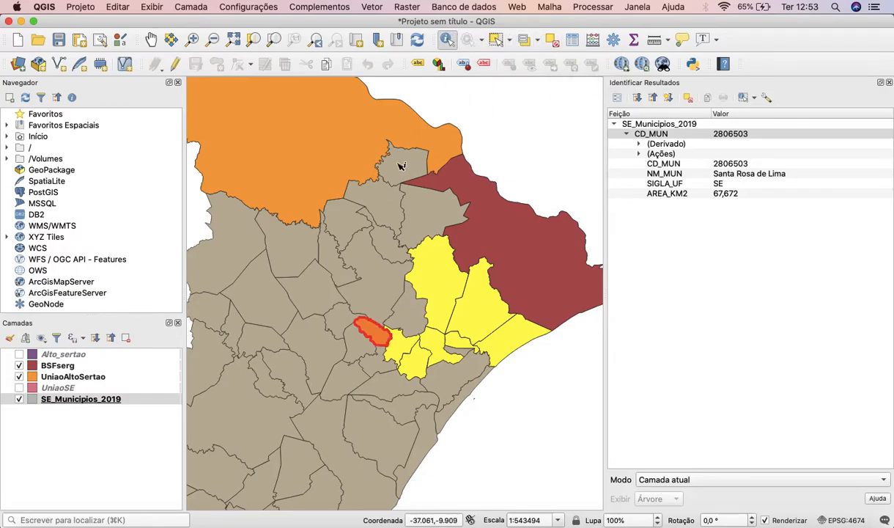
left_click(362, 291)
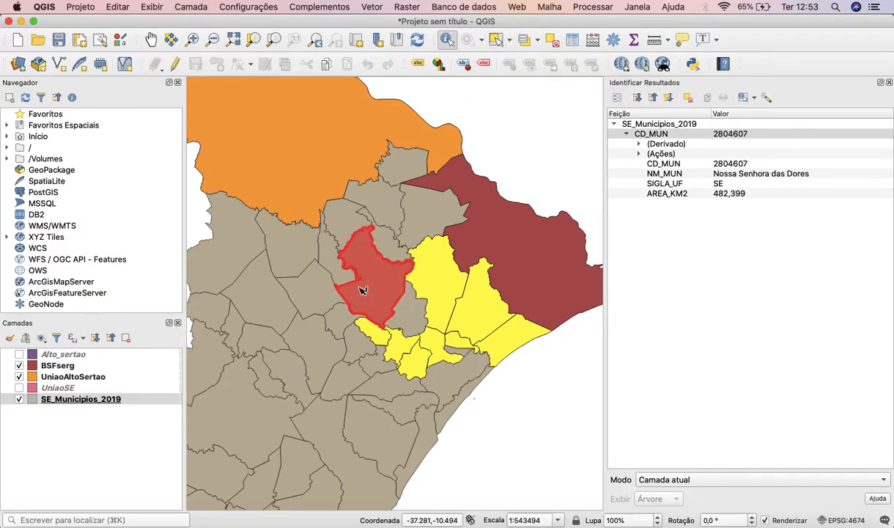
left_click(410, 316)
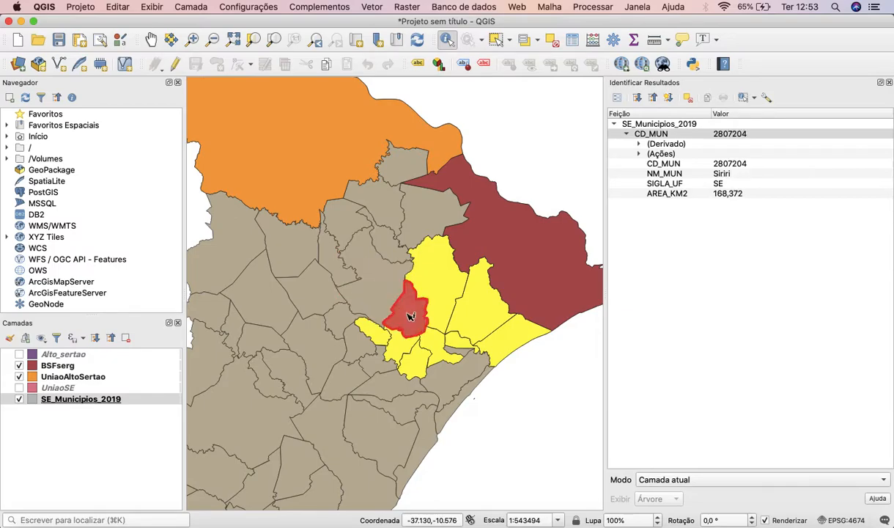
left_click(496, 39)
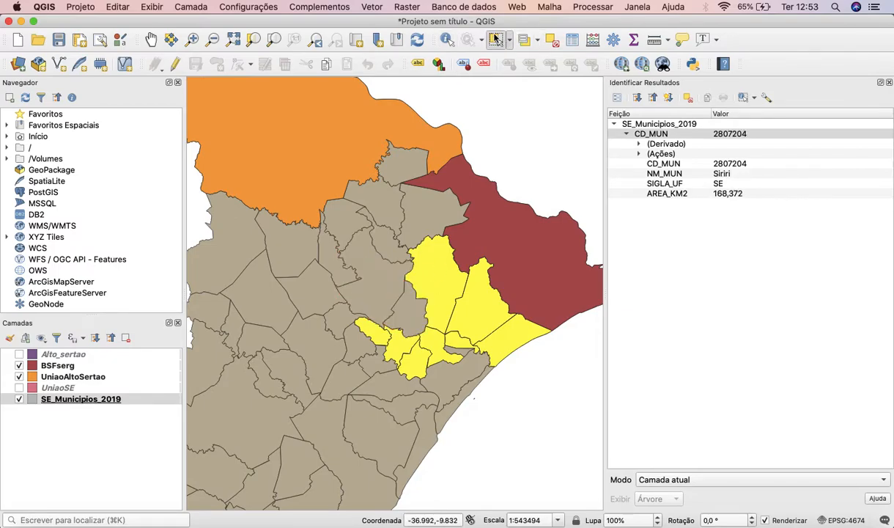
left_click(411, 312, "shift")
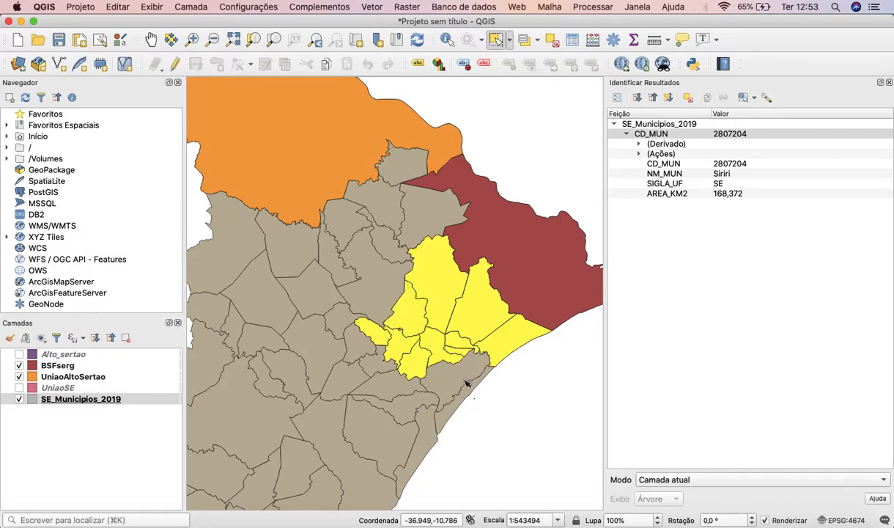
Identify the coastal municipality bordering the selected group to the south.
left_click(446, 39)
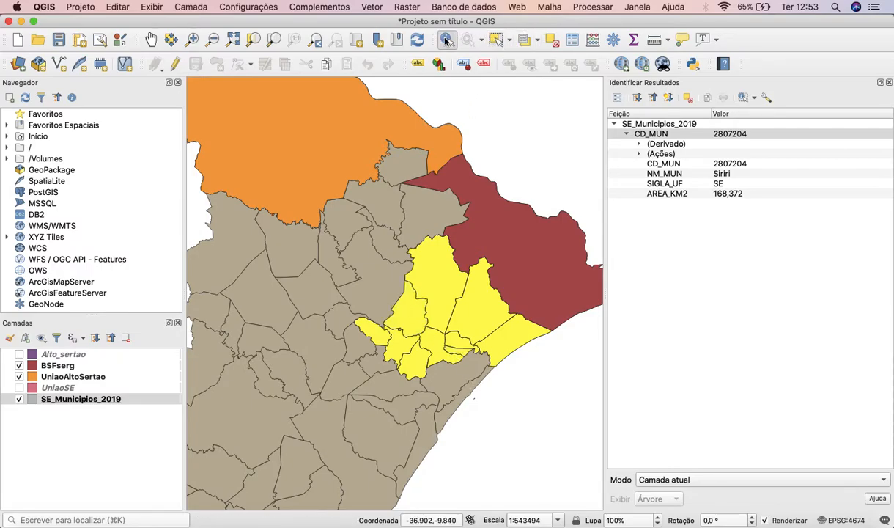
left_click(457, 376)
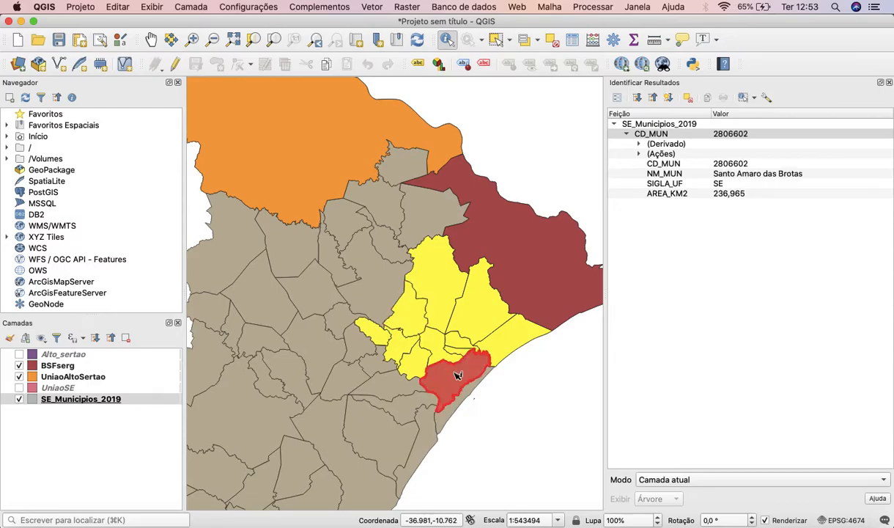
left_click(505, 398)
Switch to Chrome to compare the selection with the Leste Sergipano area on the Sergipe map, and return to QGIS.
key("ctrl+Up")
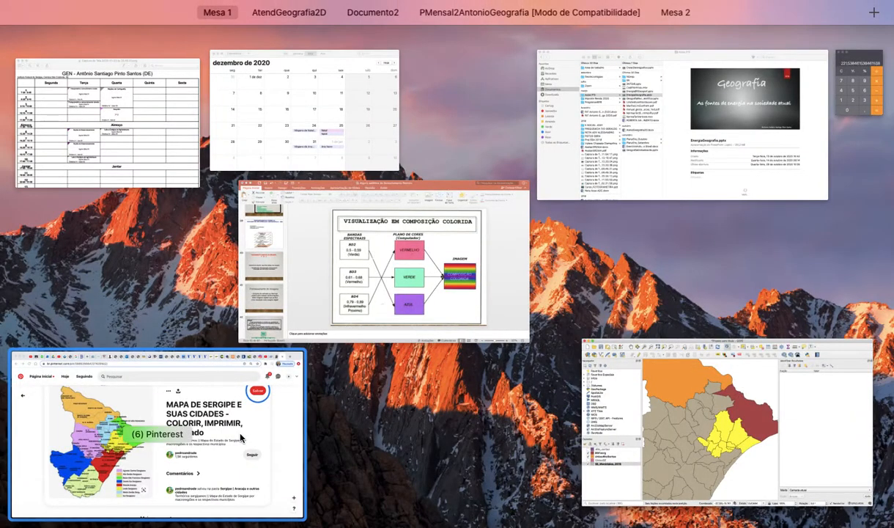
left_click(242, 436)
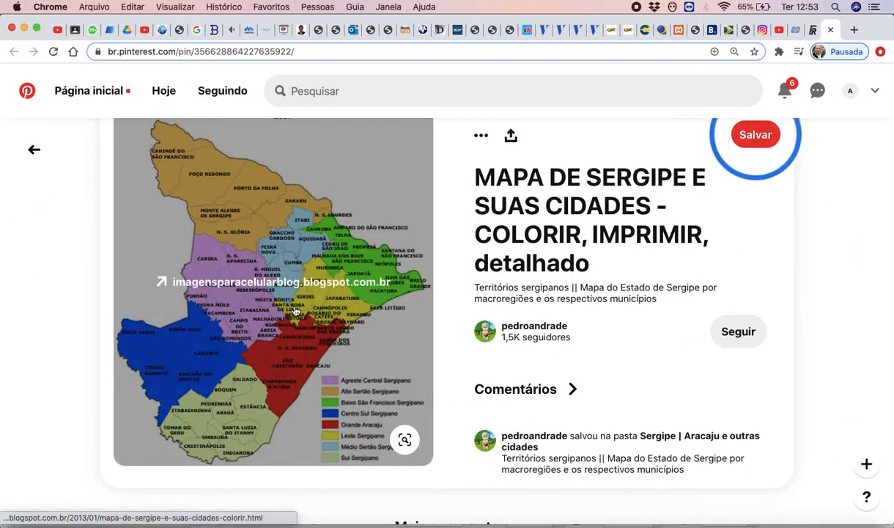
key("ctrl+Up")
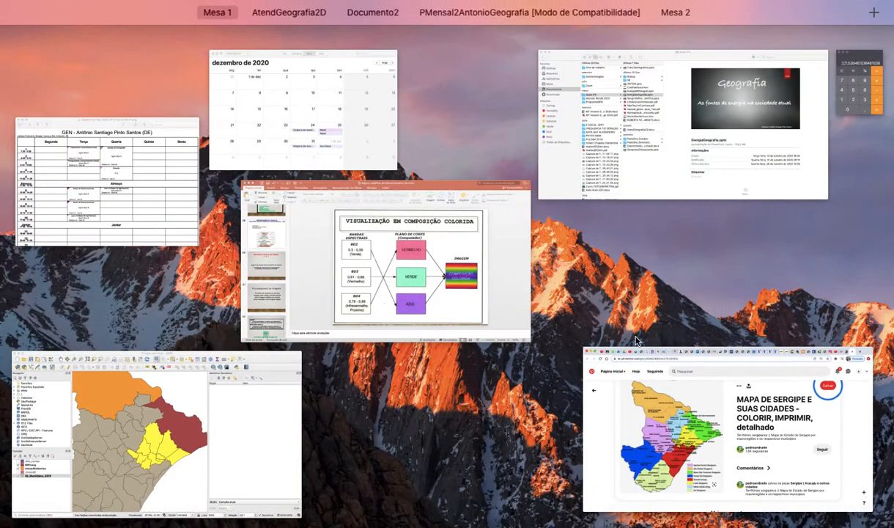
left_click(256, 449)
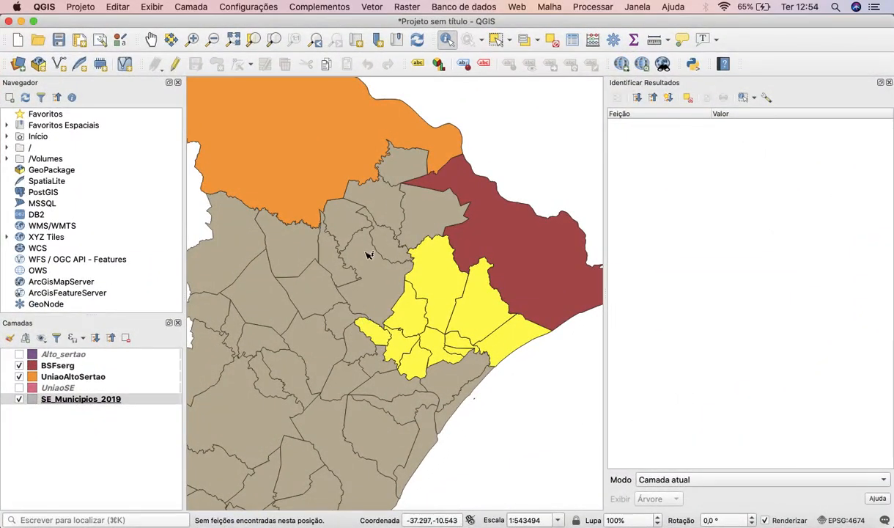
Identify the unselected municipalities bordering Santa Rosa de Lima to the west and north.
left_click(350, 324)
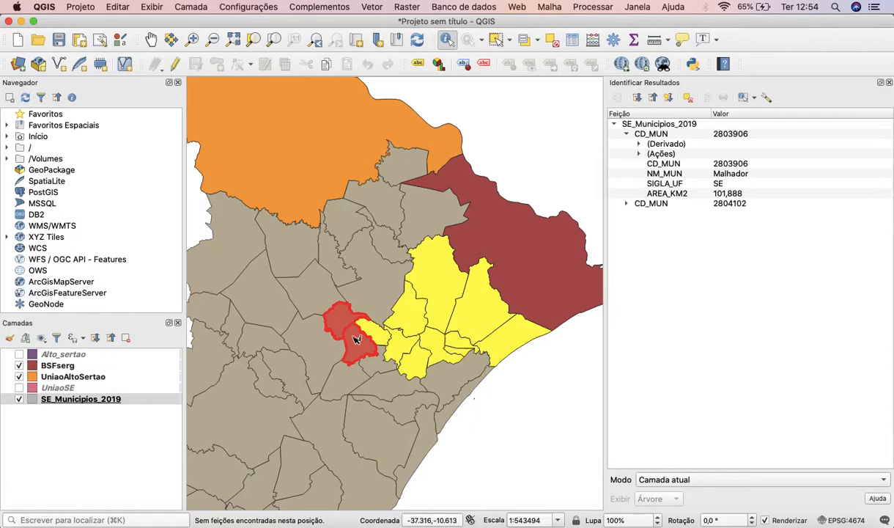
left_click(361, 350)
left_click(333, 314)
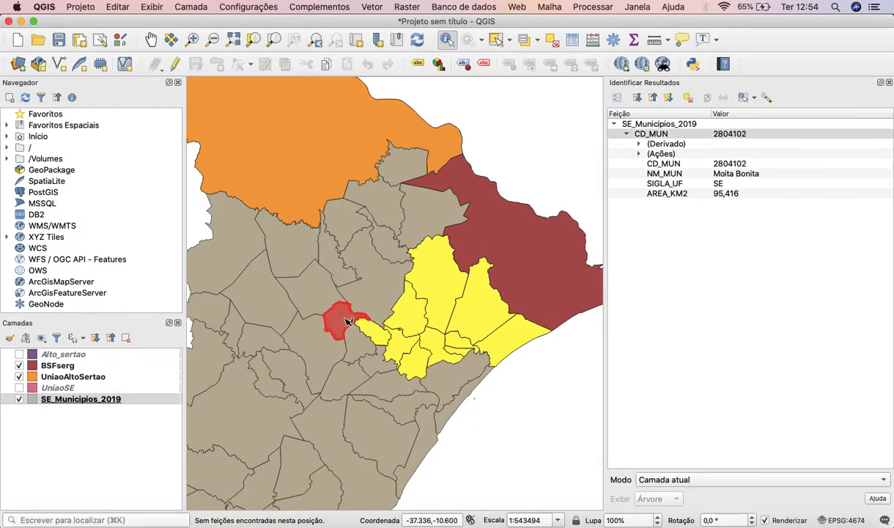
left_click(360, 284)
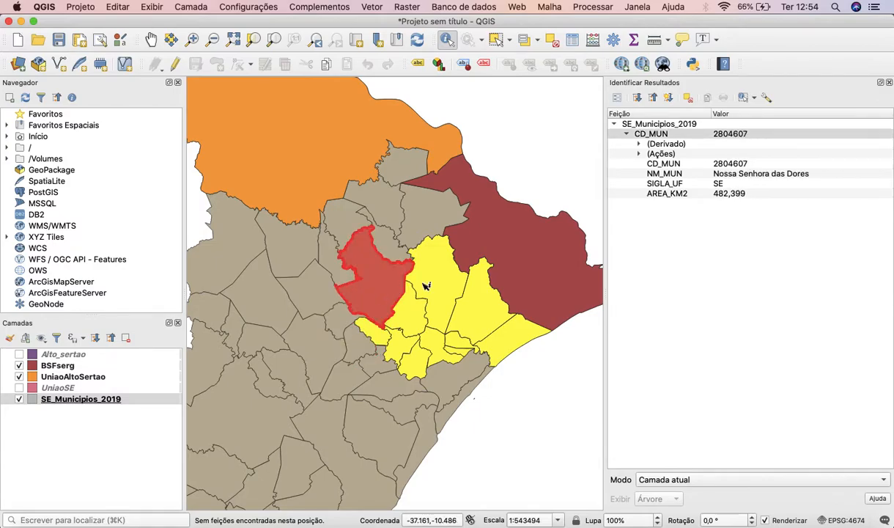
left_click(526, 375)
Set up Dissolve on only the selected features of SE_Municipios_2019, with SIGLA_UF as the dissolve field.
scroll(373, 295, "down", 3)
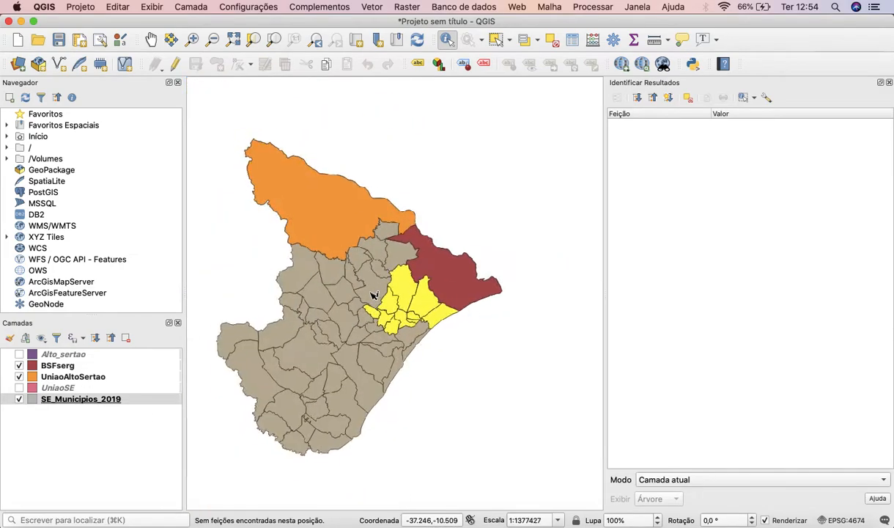
left_click(104, 399)
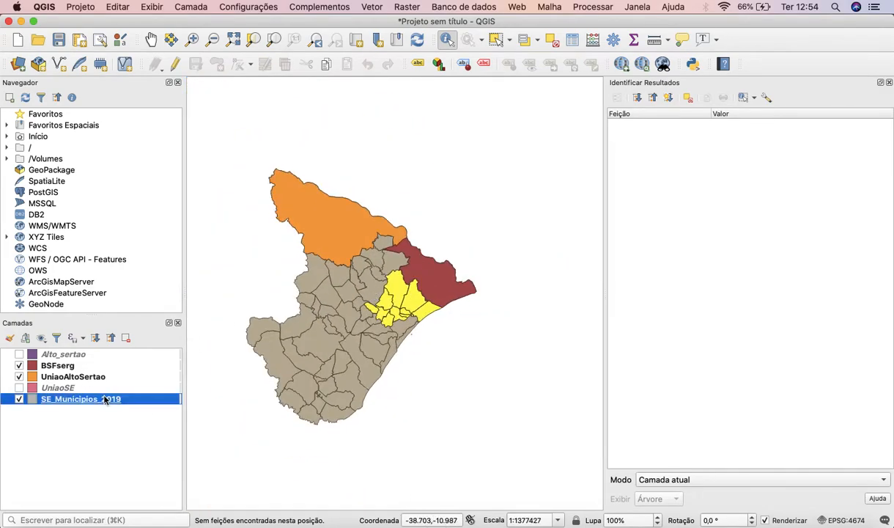
left_click(402, 8)
mouse_move(384, 14)
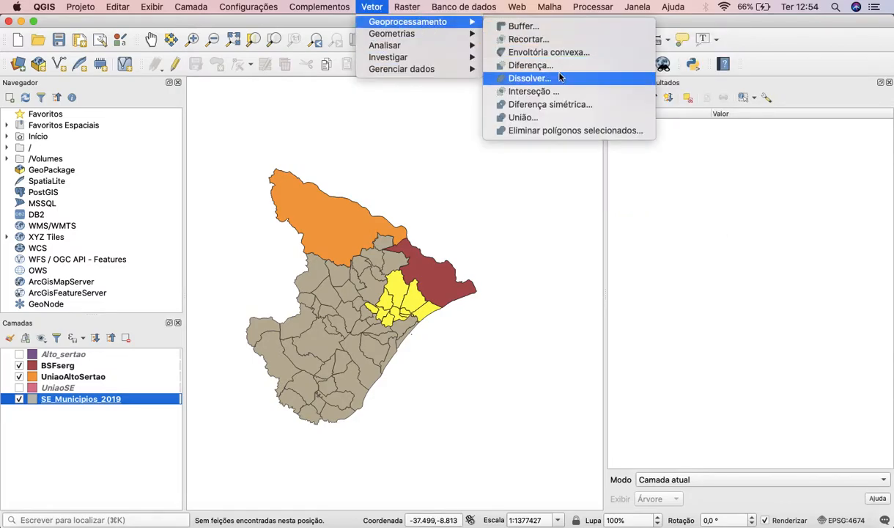
left_click(546, 78)
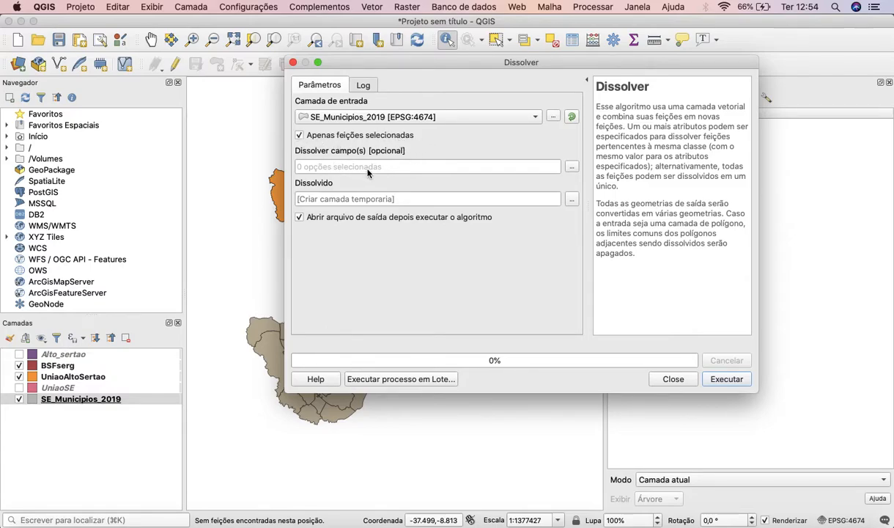
left_click(572, 169)
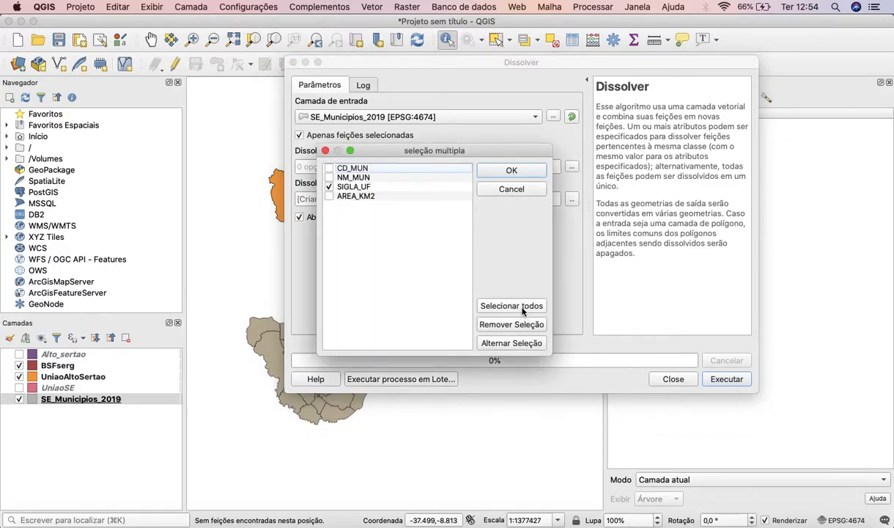
left_click(531, 173)
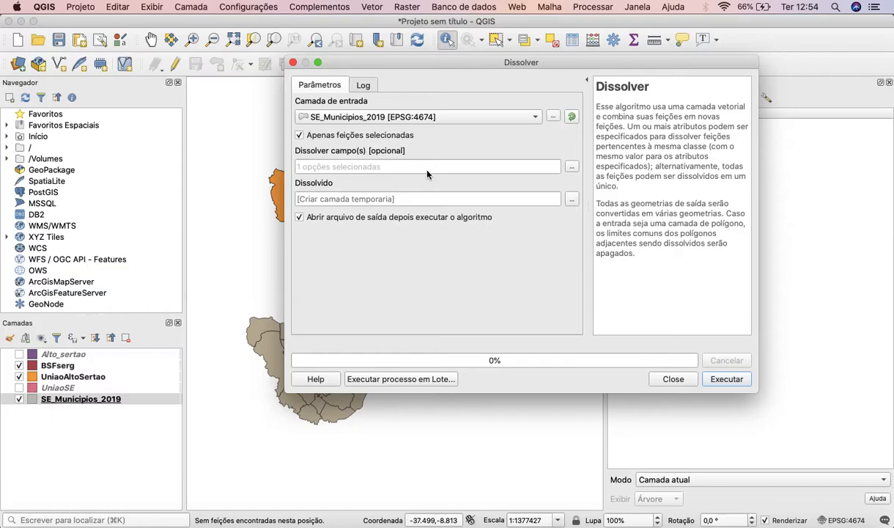
Choose to save the dissolve output to a file, and check the region's name on the Sergipe map in Chrome before returning to QGIS.
left_click(571, 199)
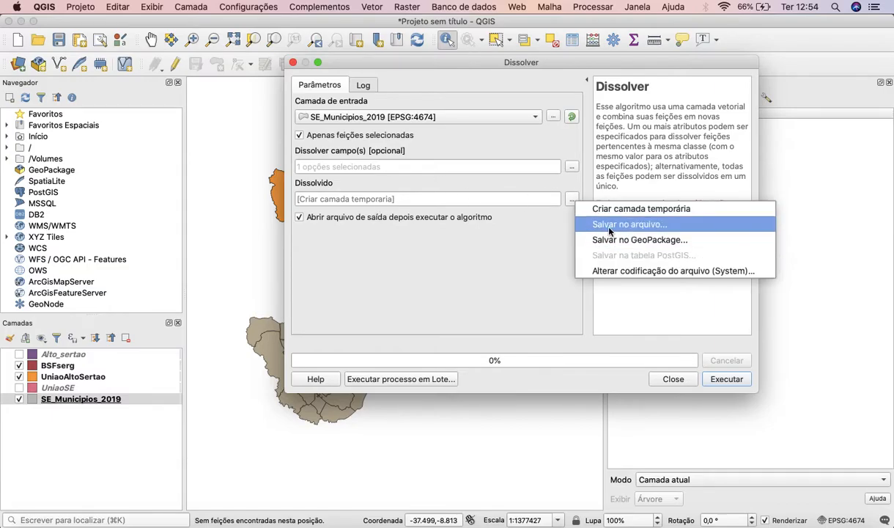
left_click(595, 223)
key("ctrl+Up")
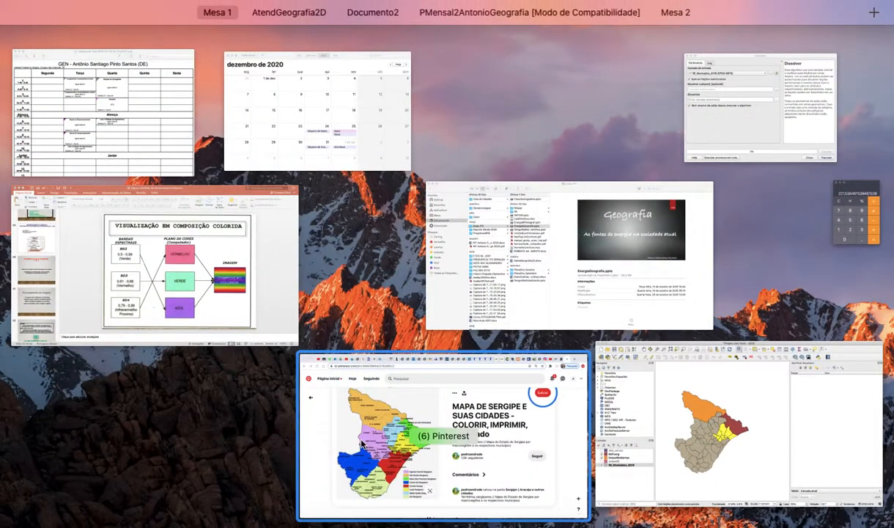
left_click(351, 366)
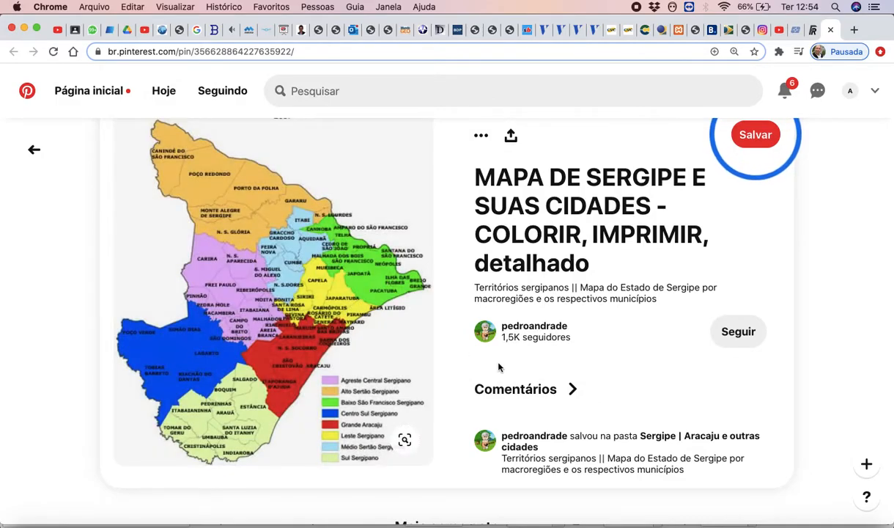
key("ctrl+Up")
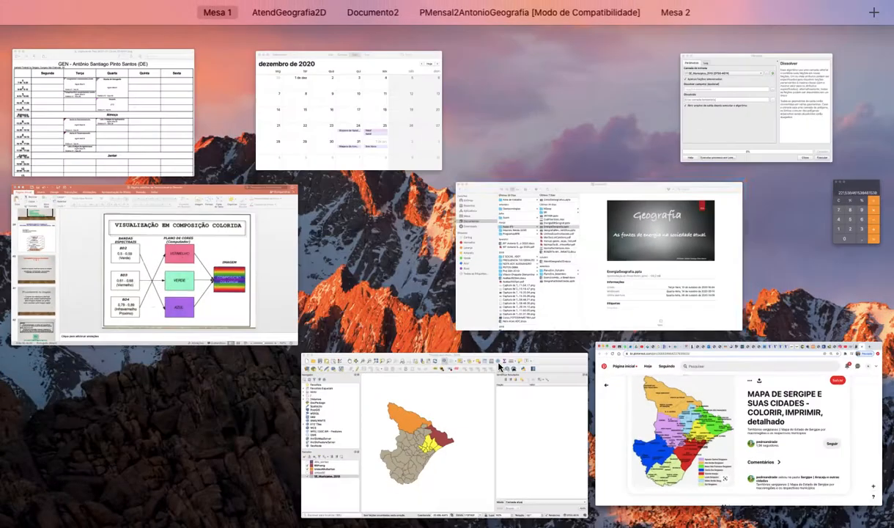
left_click(514, 411)
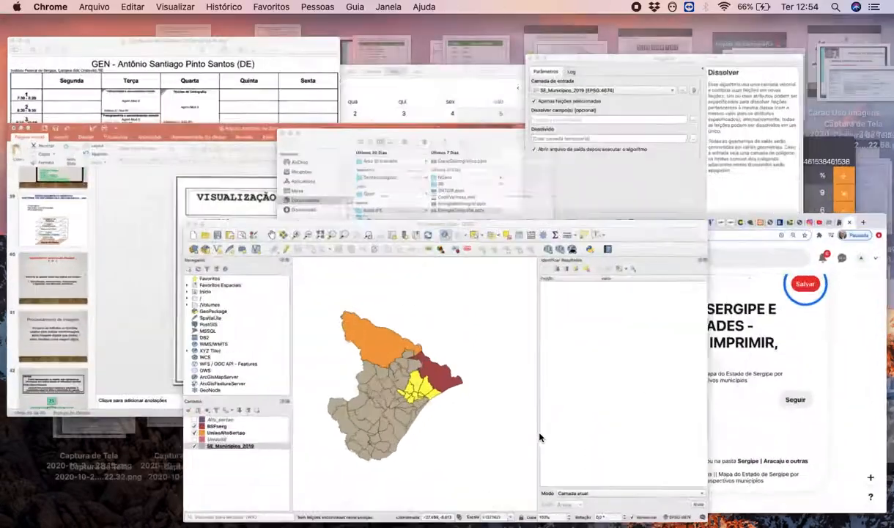
Save the dissolve output as LesteSE in the aula10nov folder in GPKG format, and run Dissolve.
left_click(426, 100)
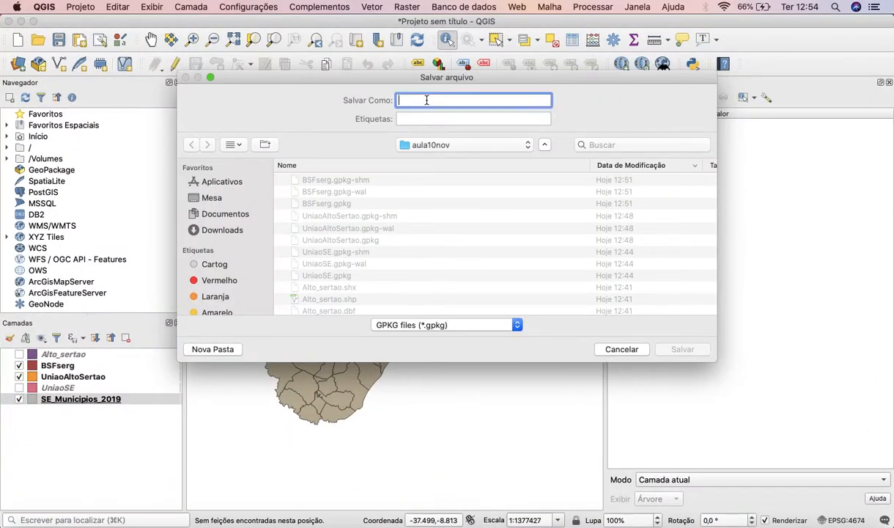
type("LesteSE")
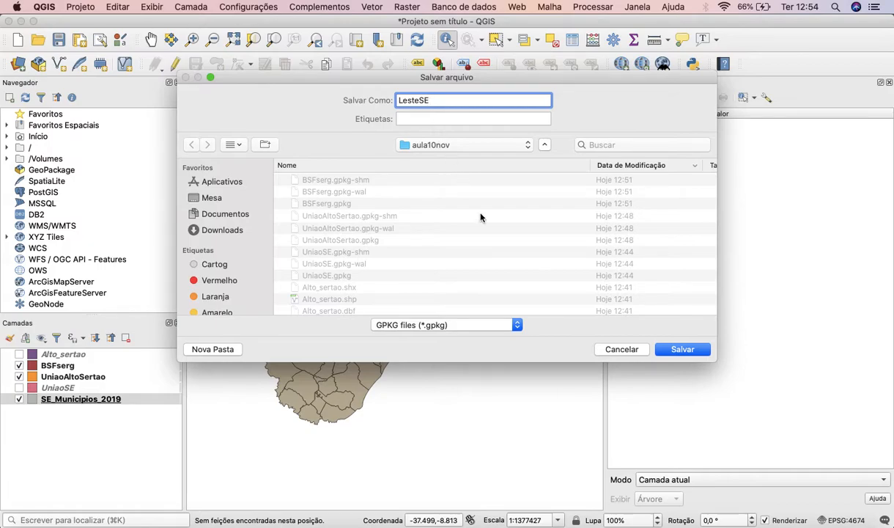
left_click(675, 350)
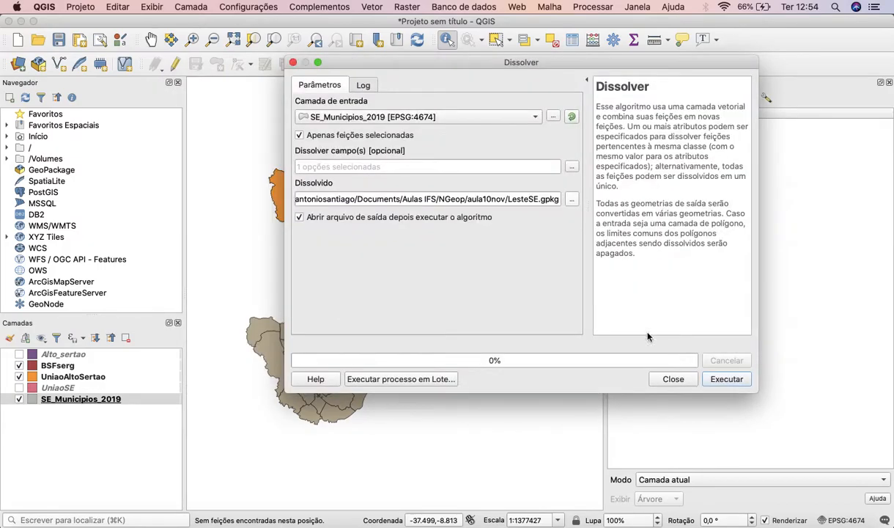
left_click(726, 379)
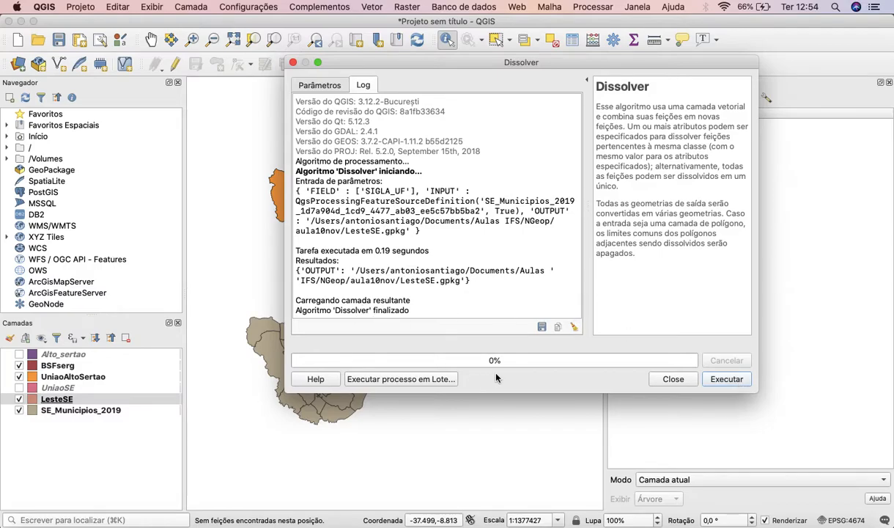
left_click(668, 378)
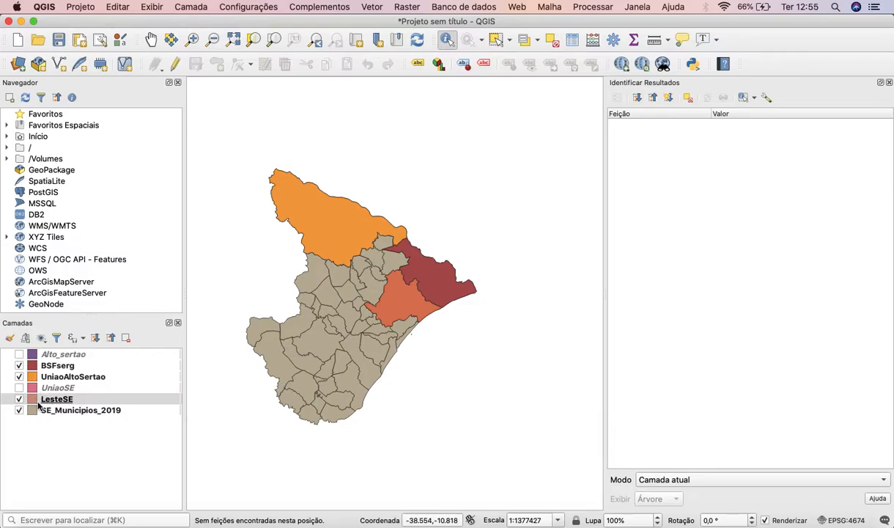
Set the fill colour of the LesteSE layer to yellow from the recent colours.
left_click(38, 403)
double_click(36, 402)
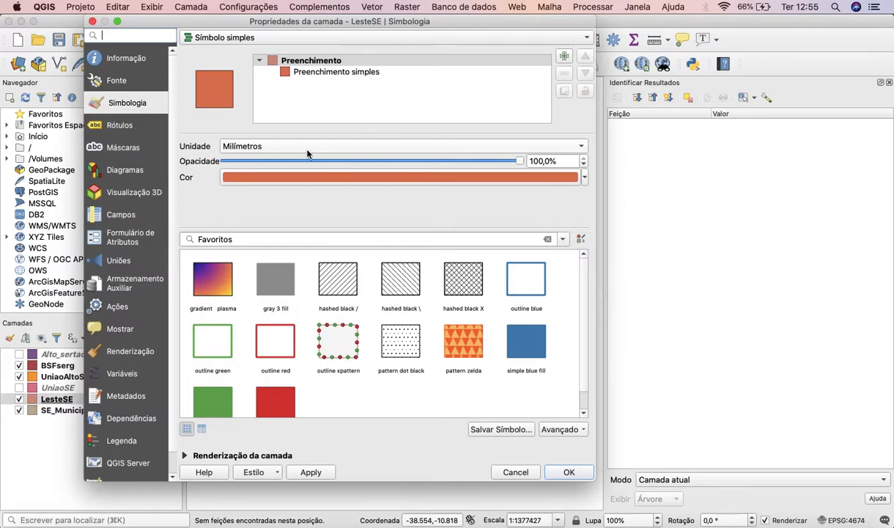
left_click(584, 179)
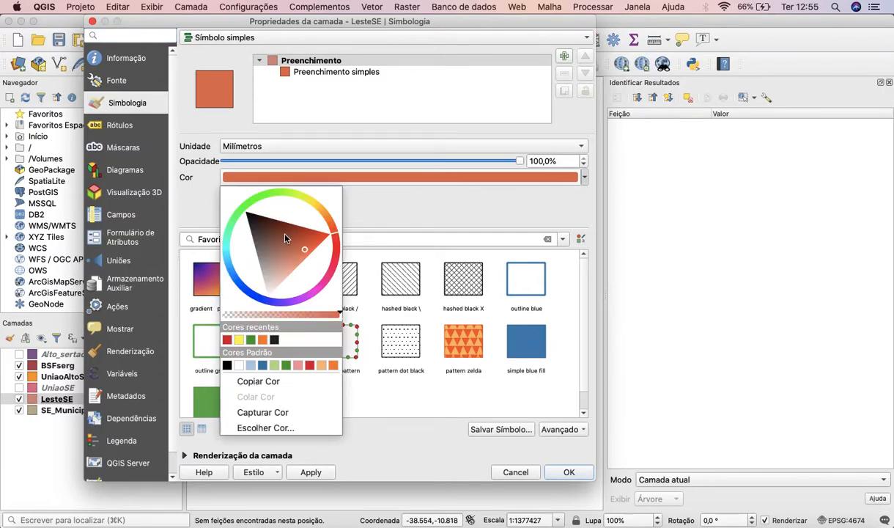
left_click(239, 340)
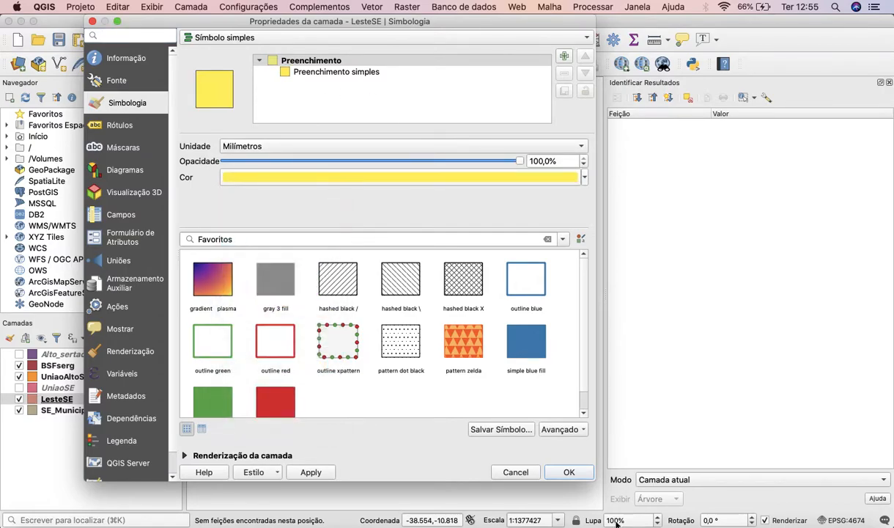
left_click(568, 473)
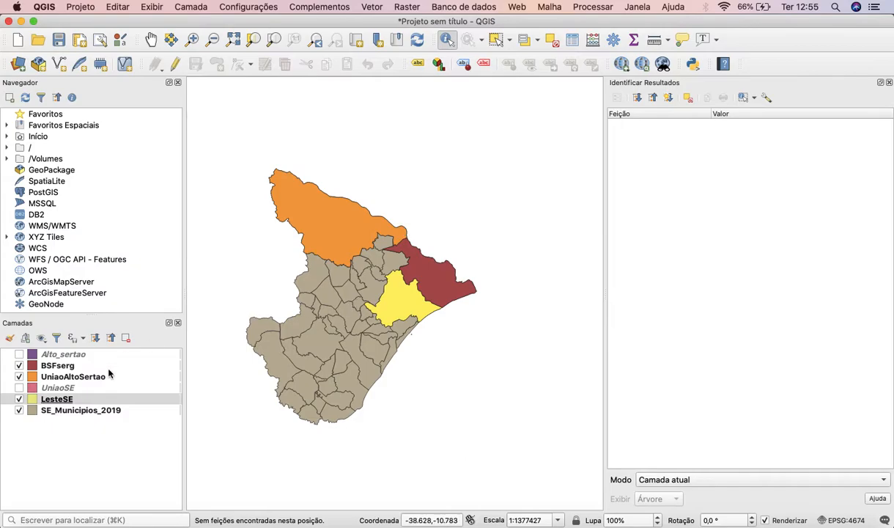
Reorder the layers with LesteSE directly above BSFserg and Alto_sertao last, and hide SE_Municipios_2019.
left_click_drag(56, 399, 63, 363)
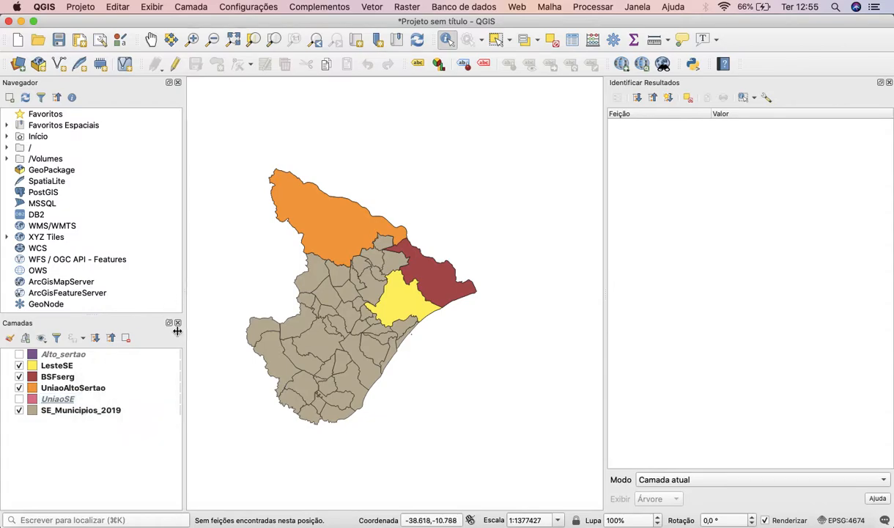
left_click(19, 411)
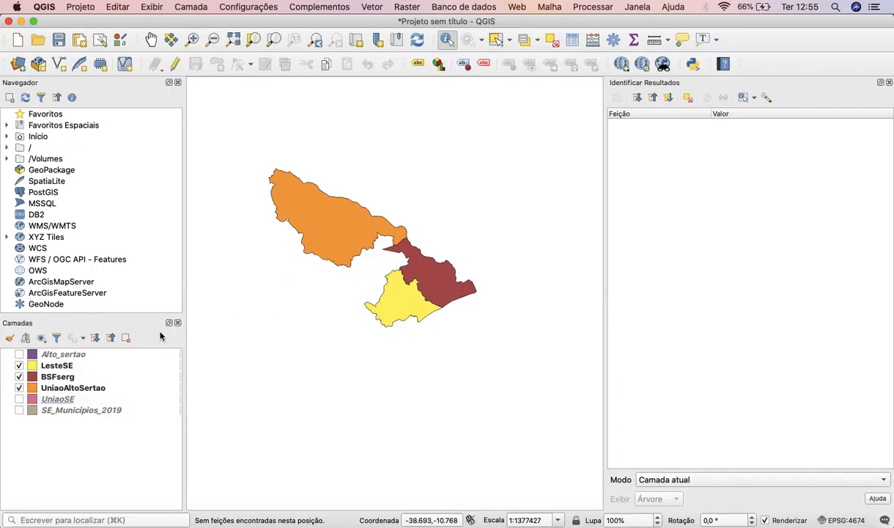
left_click_drag(85, 355, 77, 437)
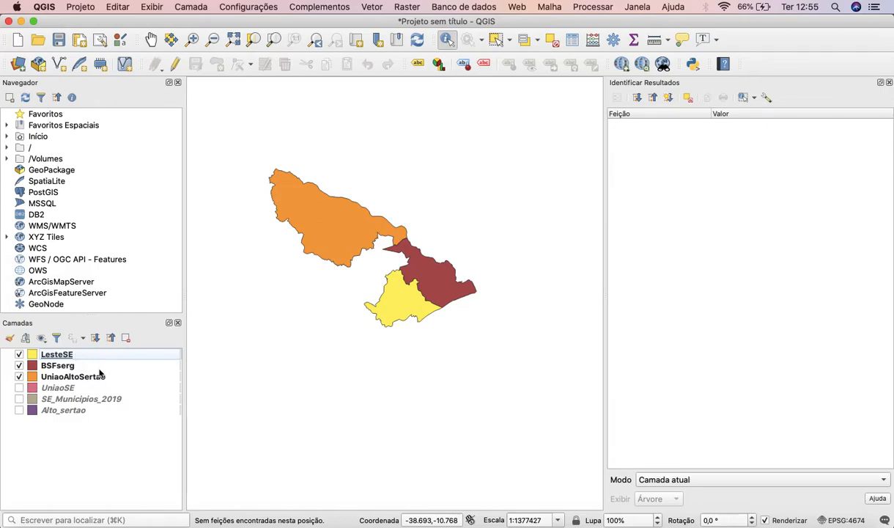
Show SE_Municipios_2019 on the map and hide UniaoAltoSertao, BSFserg and LesteSE.
left_click(19, 399)
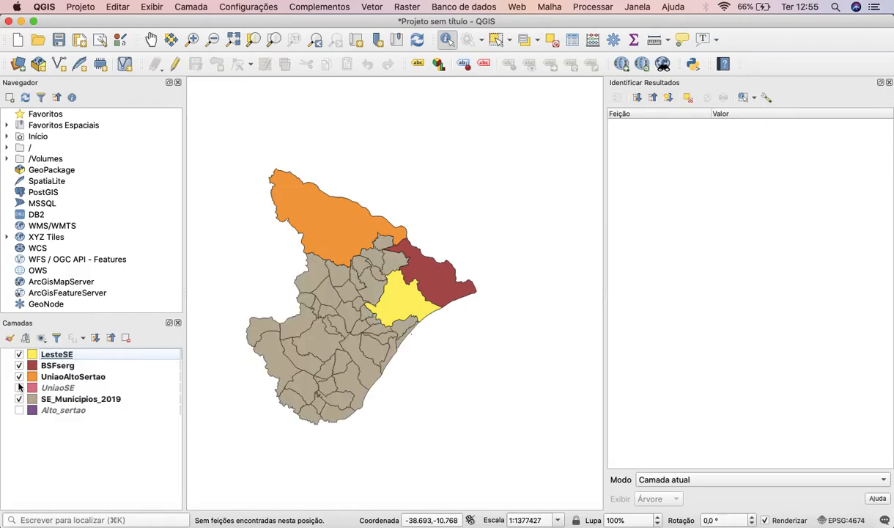
left_click(19, 376)
left_click(19, 365)
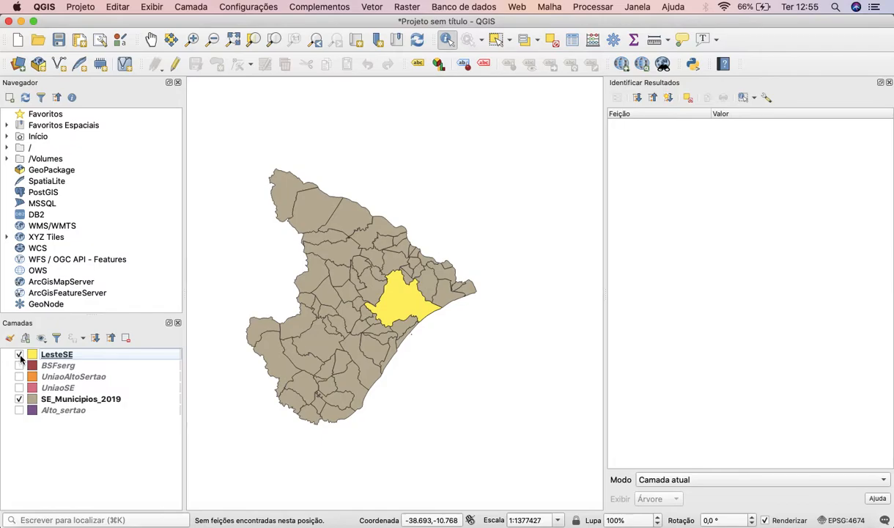
left_click(19, 355)
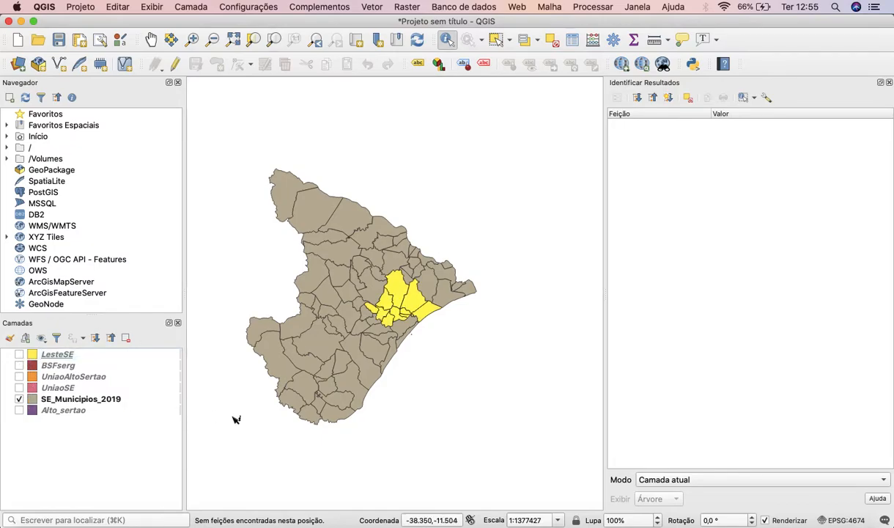
Clear the feature selection in SE_Municipios_2019 with the feature selection tool.
left_click(119, 399)
left_click(451, 417)
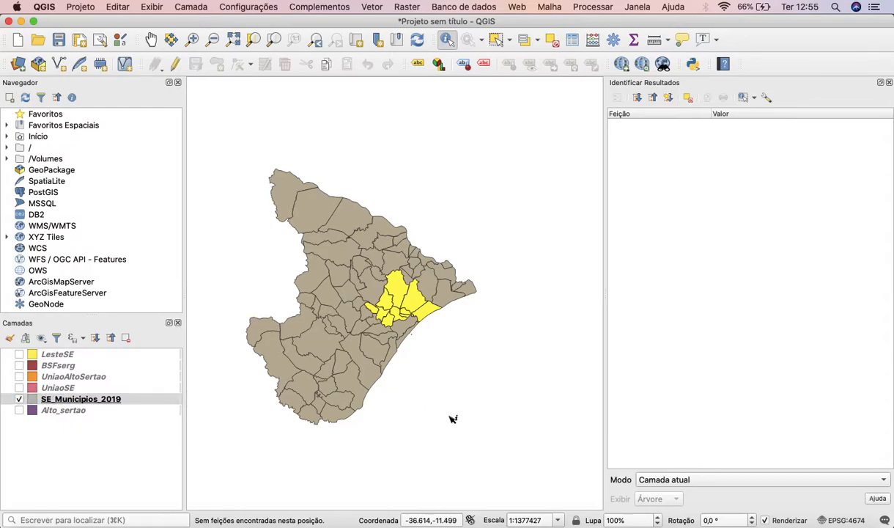
left_click(496, 39)
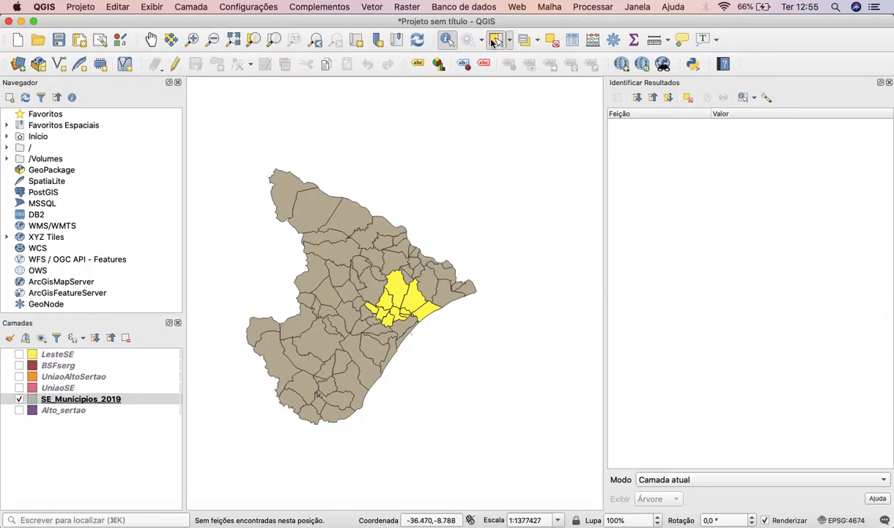
left_click(477, 212)
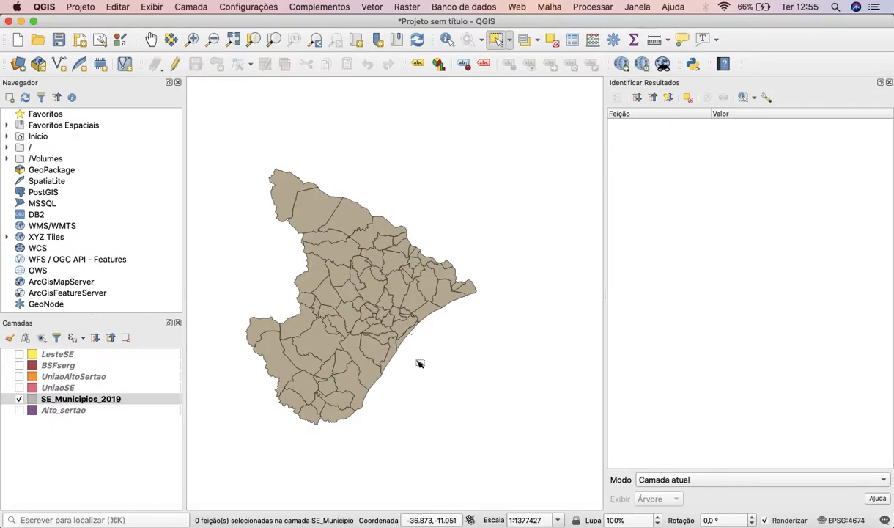
Check the remaining territories on the Sergipe map in Chrome and return to QGIS.
key("ctrl+Up")
left_click(122, 475)
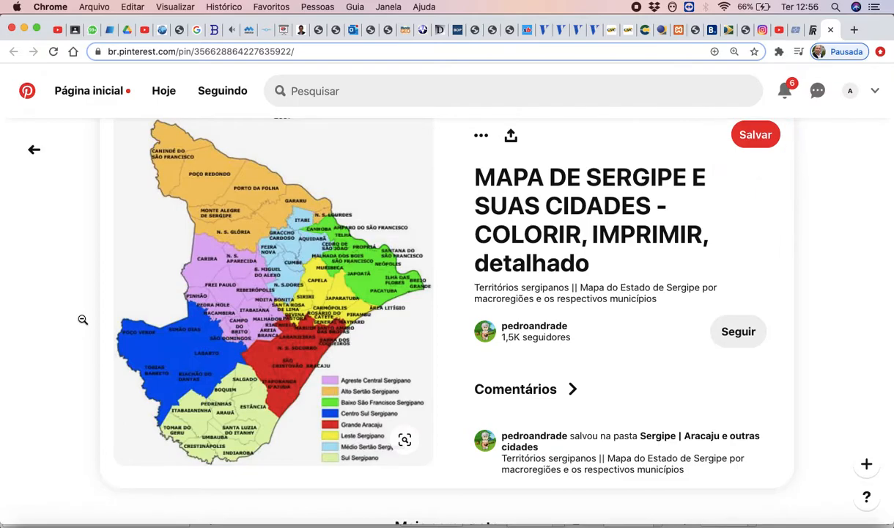
key("ctrl+Up")
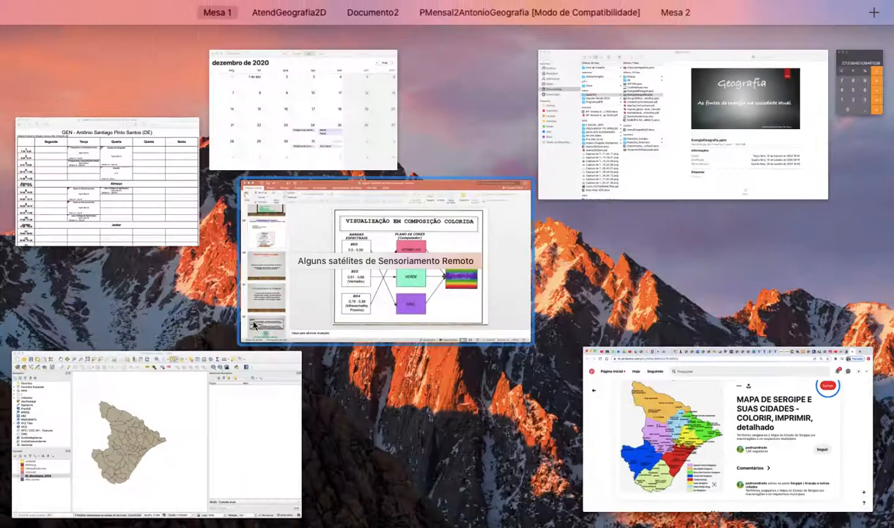
left_click(179, 381)
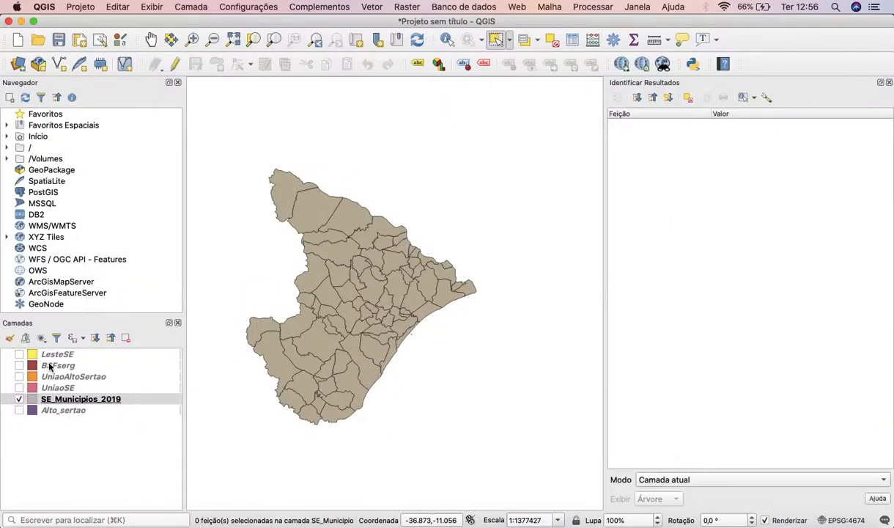
Show the LesteSE, BSFserg and UniaoAltoSertao layers and hide SE_Municipios_2019.
left_click(19, 354)
left_click(19, 365)
left_click(19, 377)
left_click(19, 398)
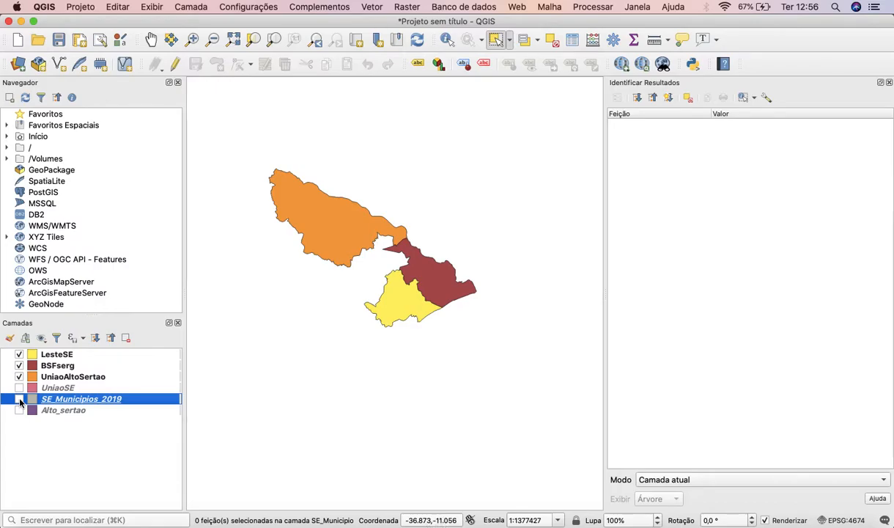
Switch to Finder, open the aula10nov folder inside NGeop, and select all its files to review the generated layers.
key("ctrl+Up")
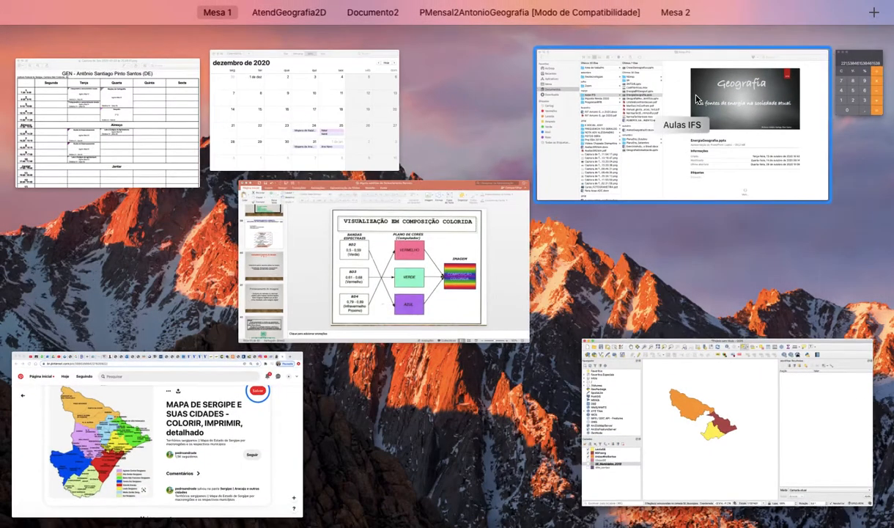
left_click(645, 96)
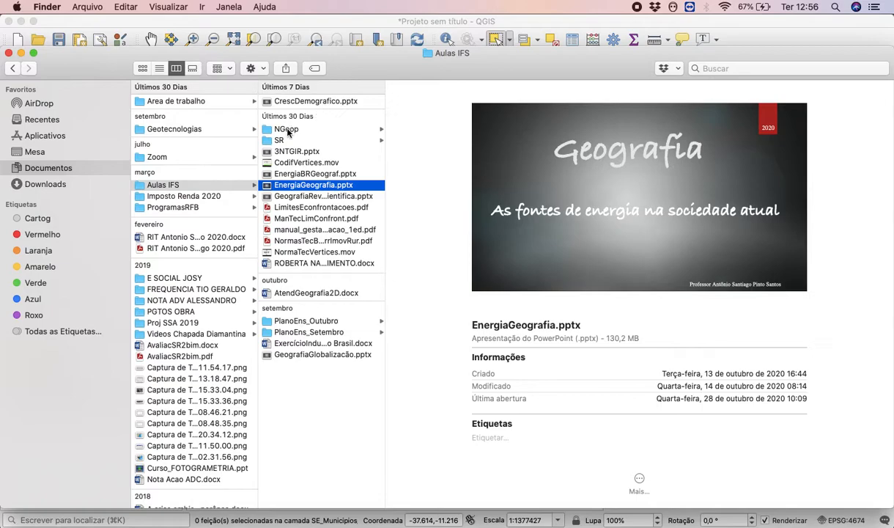
left_click(287, 130)
left_click(408, 103)
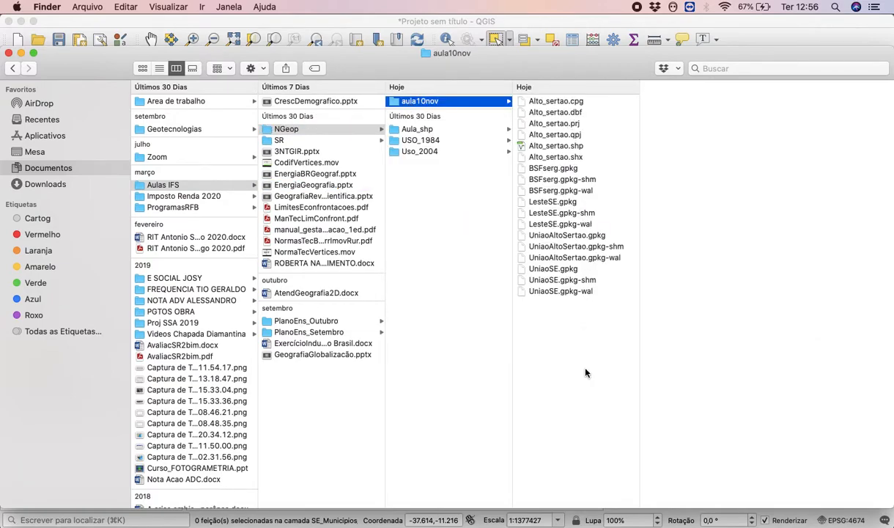
left_click_drag(558, 350, 533, 152)
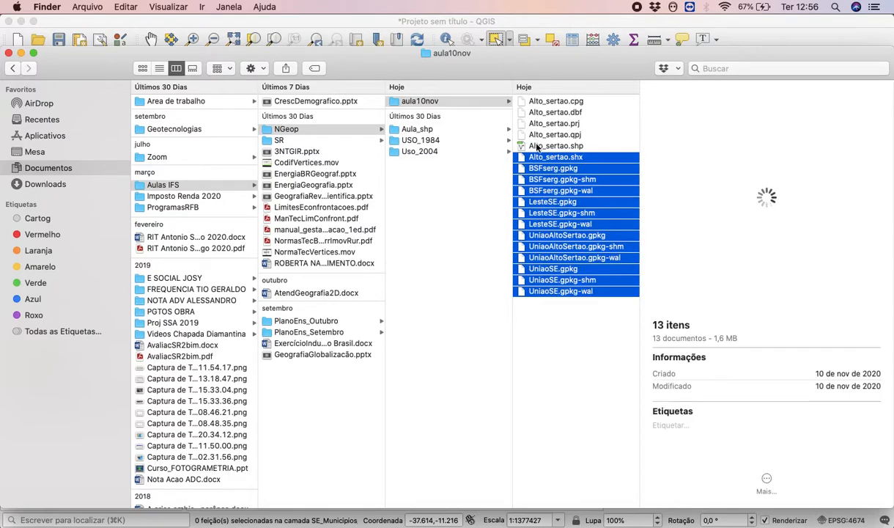
left_click(527, 343)
left_click_drag(531, 339, 586, 76)
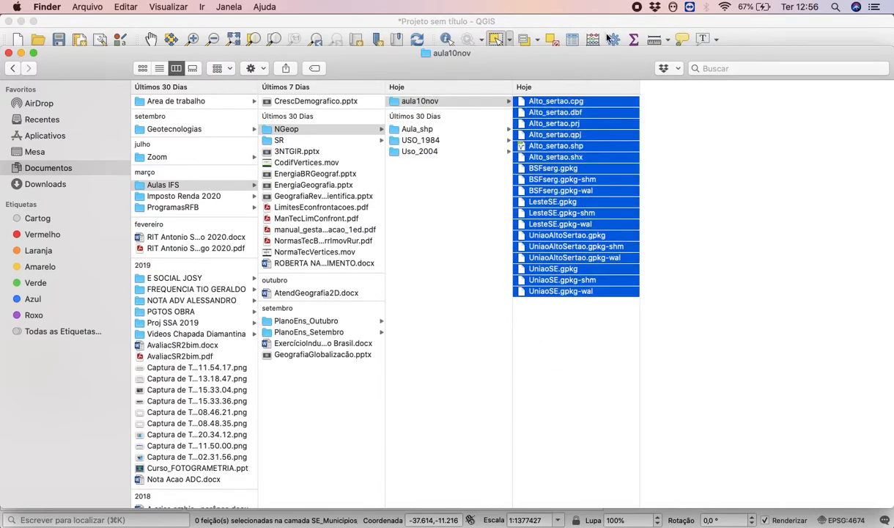
left_click(571, 330)
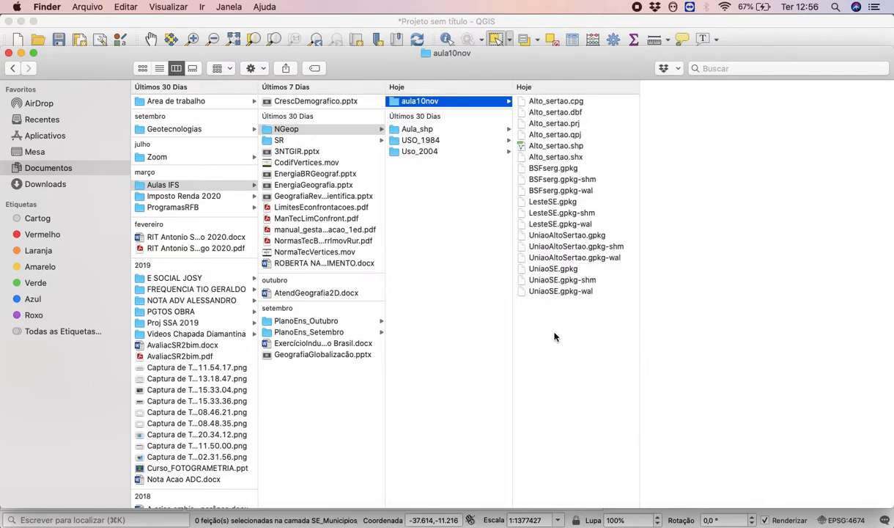
left_click_drag(535, 333, 585, 52)
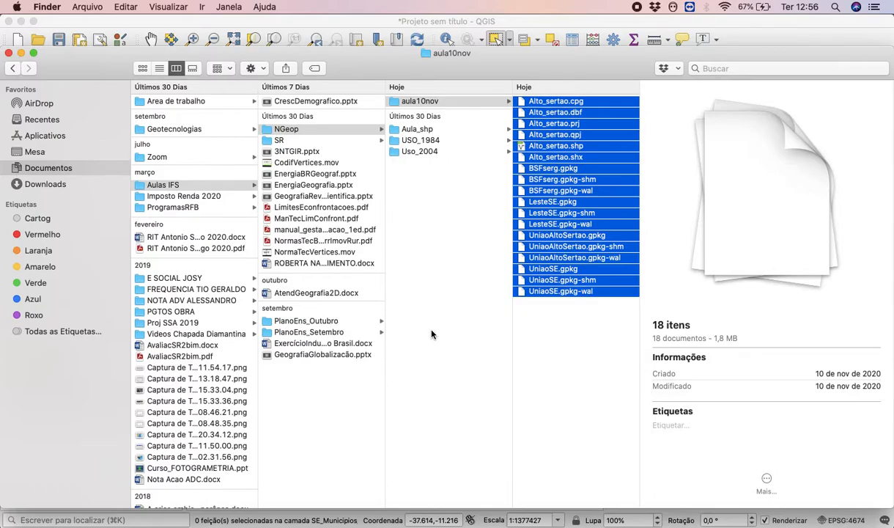
Return to QGIS and hide the LesteSE, BSFserg and UniaoAltoSertao layers.
key("ctrl+Up")
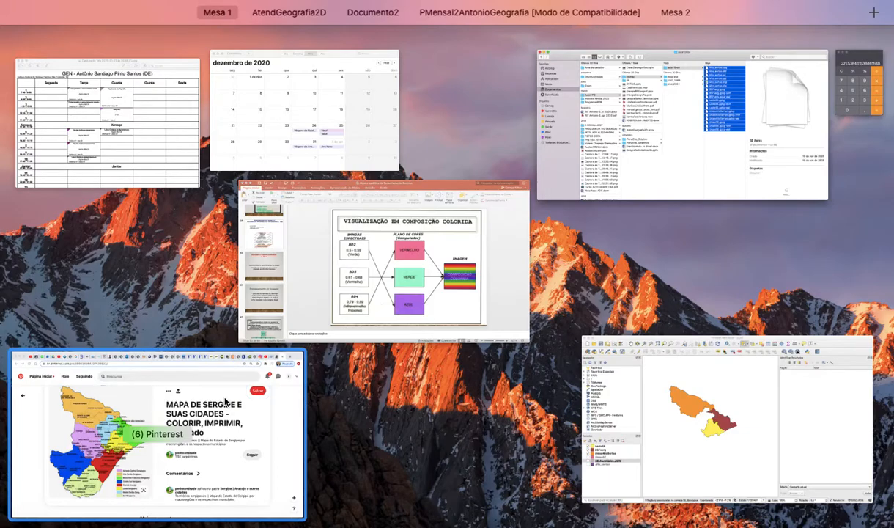
left_click(629, 414)
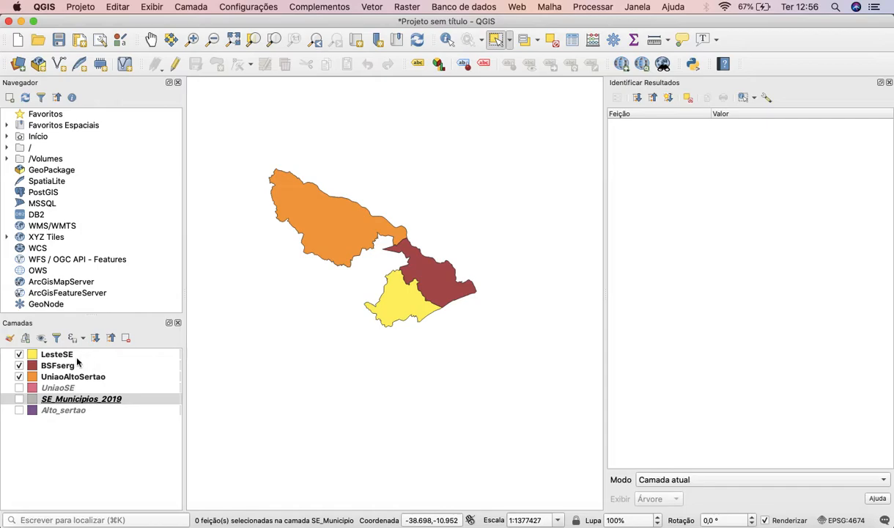
left_click(19, 354)
left_click(19, 365)
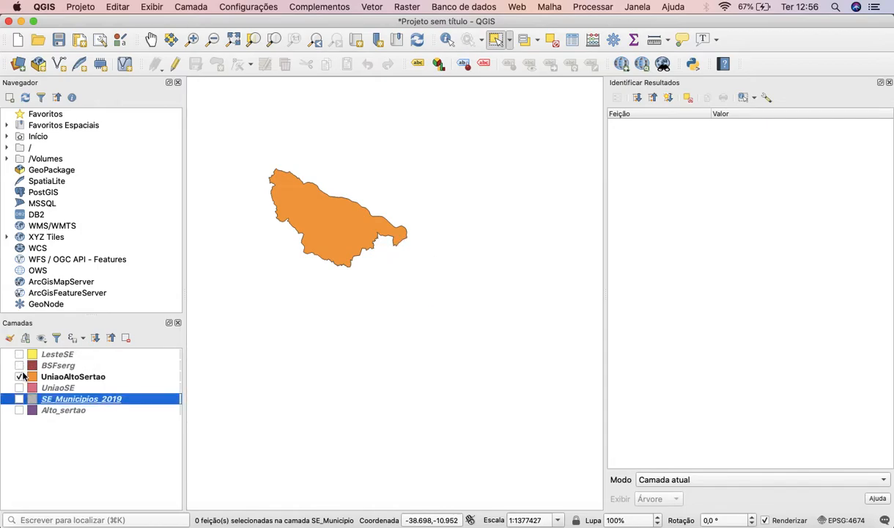
left_click(20, 376)
left_click(455, 221)
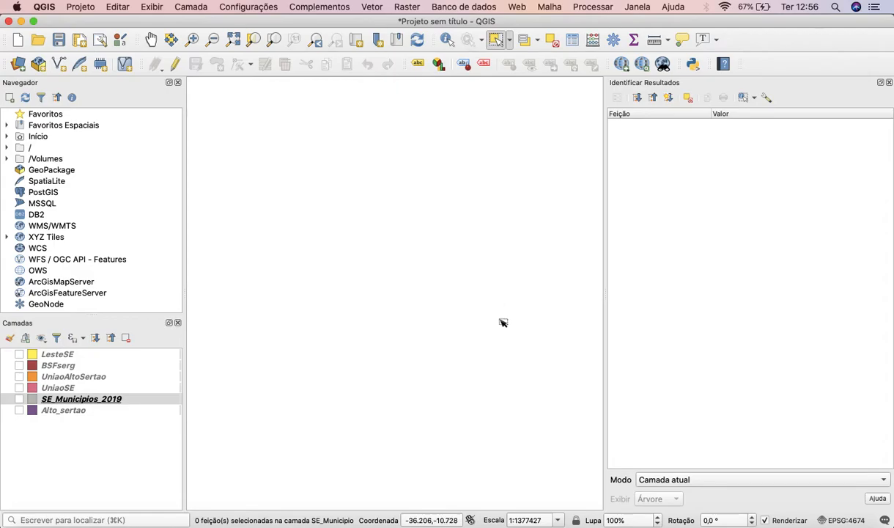
Switch to Chrome to view the Sergipe territories map.
key("ctrl+Up")
mouse_move(618, 4)
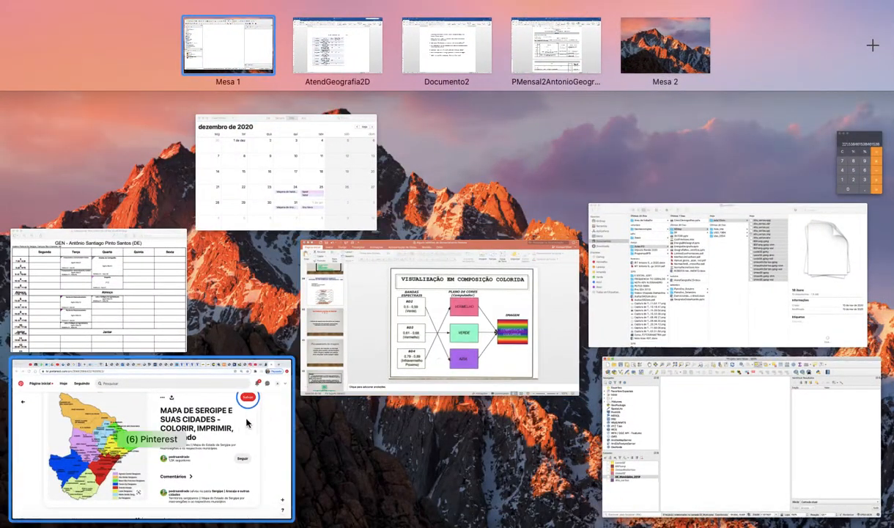
left_click(237, 402)
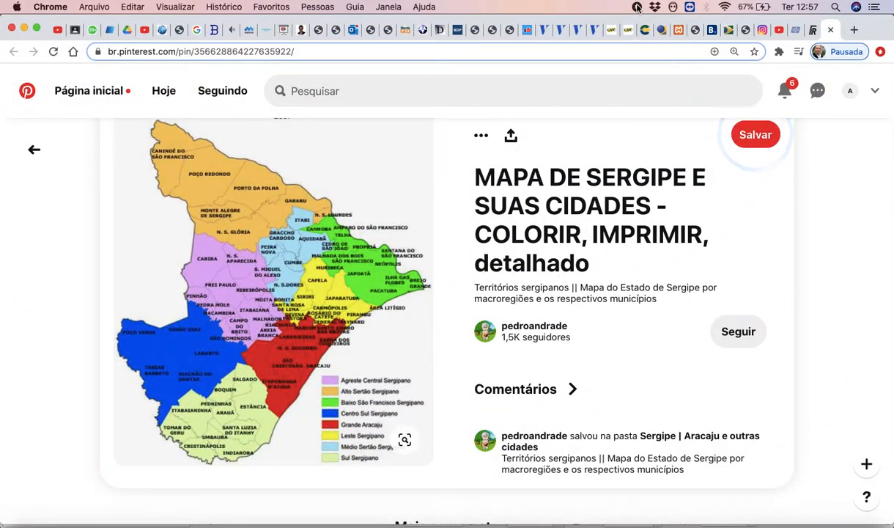